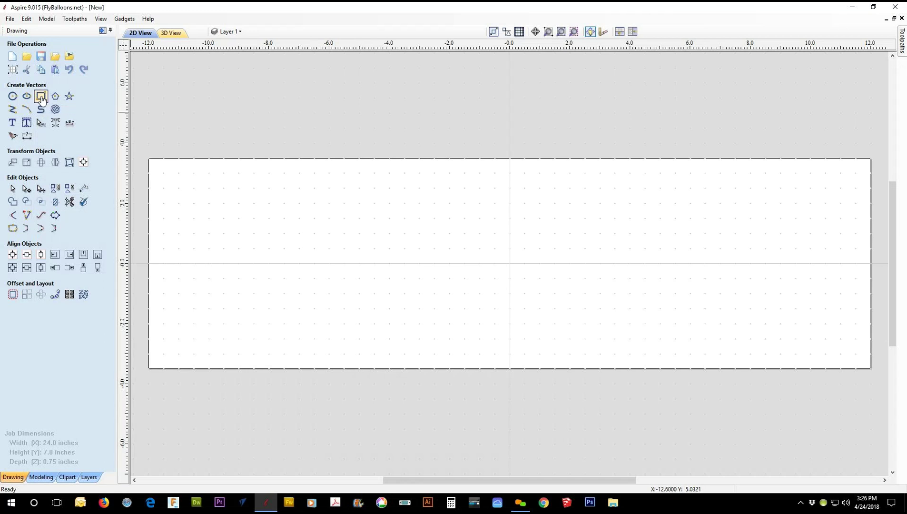
Draw a square-cornered rectangle 23 inches wide and 6 inches high, centred on the job at X 0, Y 0.
left_click(42, 98)
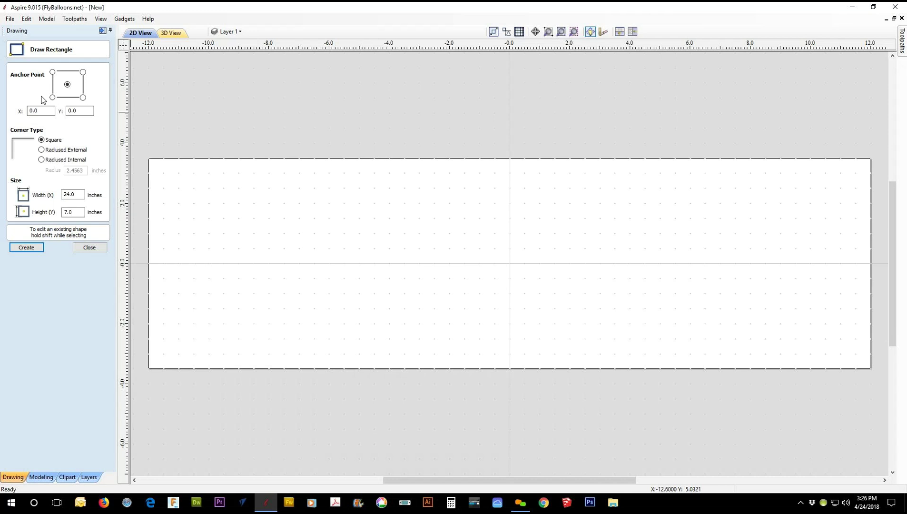
left_click(75, 195)
left_click_drag(71, 195, 62, 212)
type("3")
type("6")
left_click(28, 247)
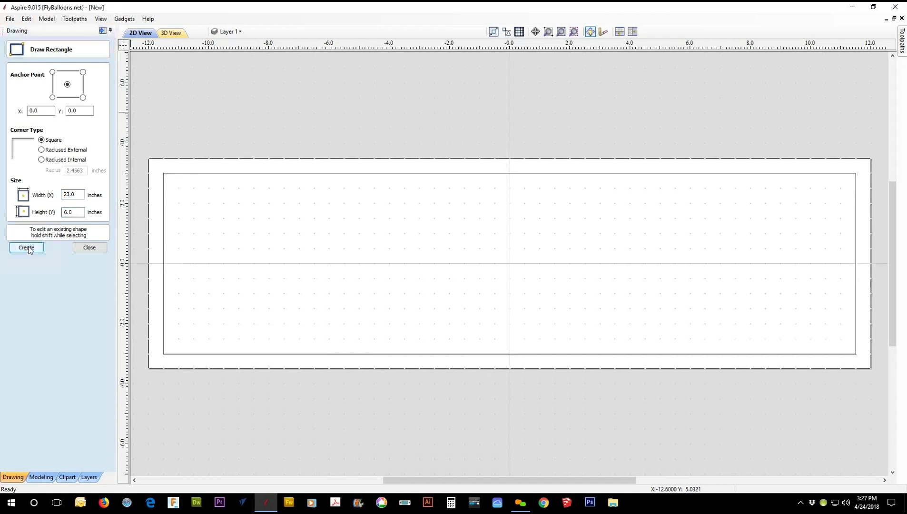
left_click(90, 247)
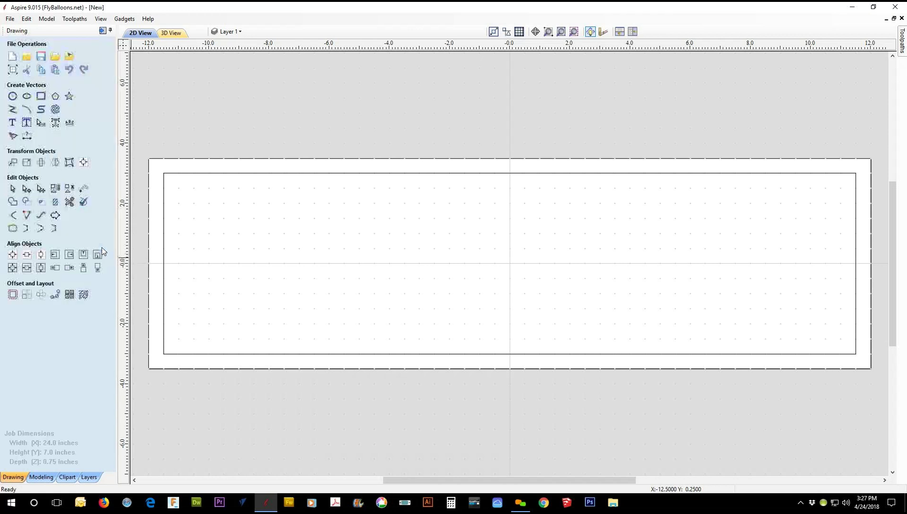
left_click(13, 125)
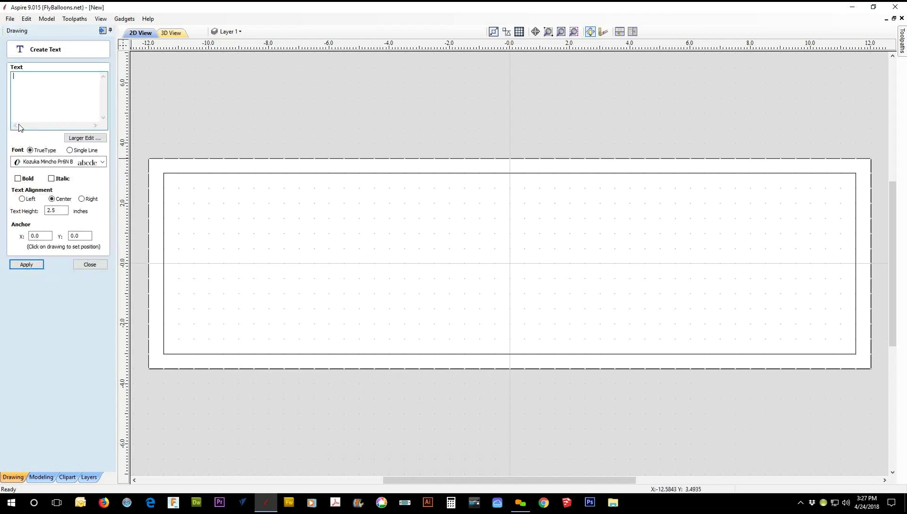
left_click(90, 264)
Add a new layer named Top to the layer list.
left_click(95, 477)
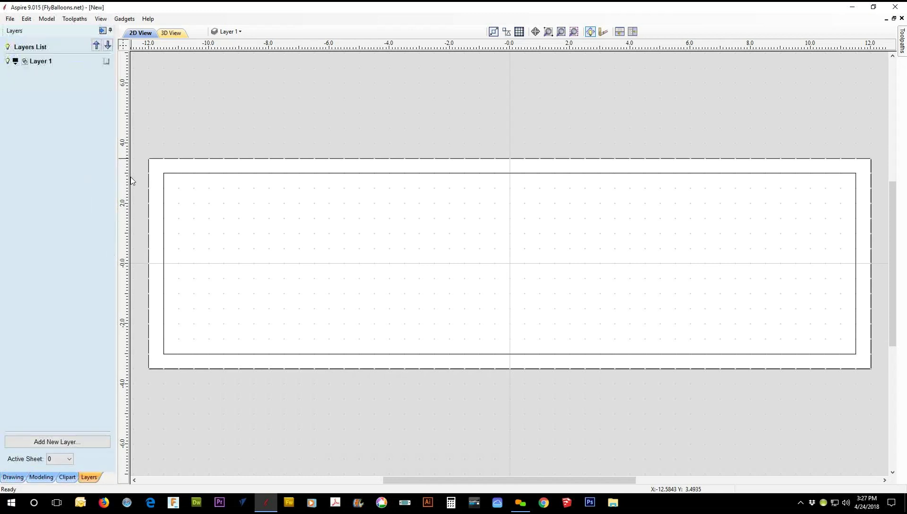
left_click(87, 442)
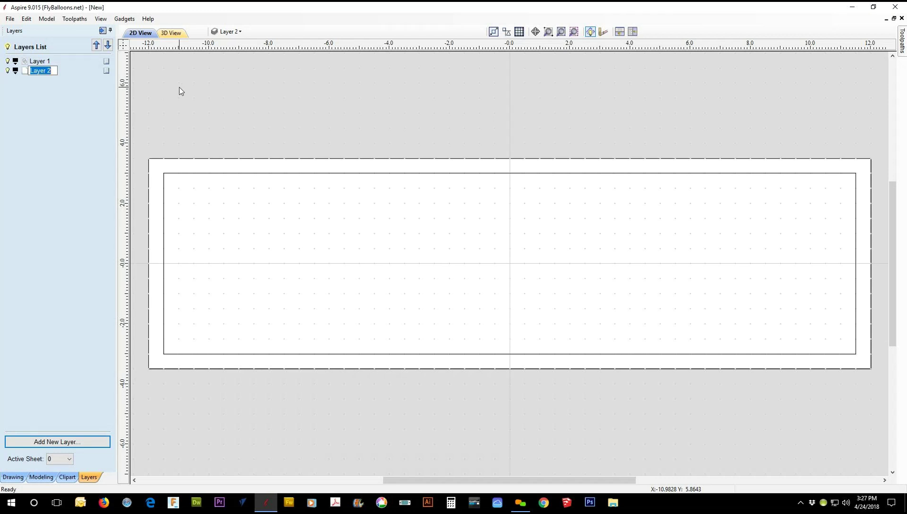
type("Tom")
key("BackSpace")
type("p")
Add two more layers named Bottom1 and Bottom2.
left_click(64, 442)
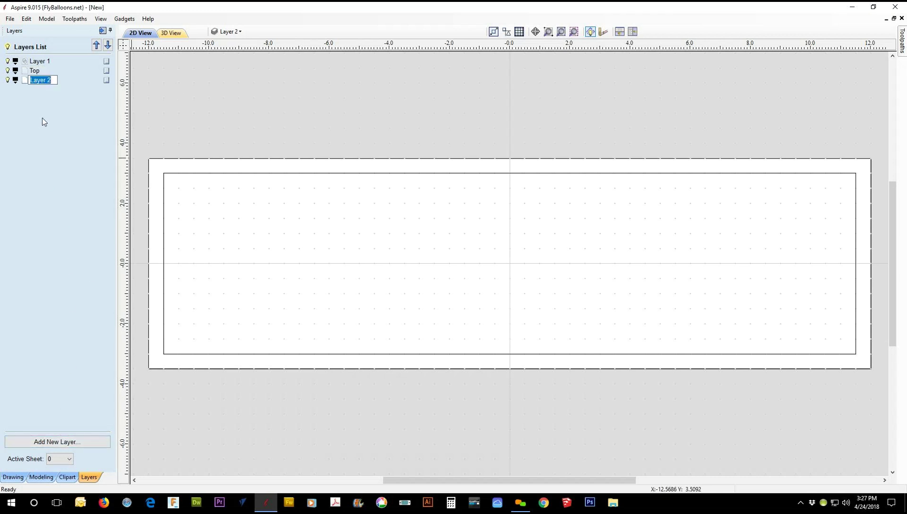
type("Bottom1")
left_click(80, 442)
type("Bottom2")
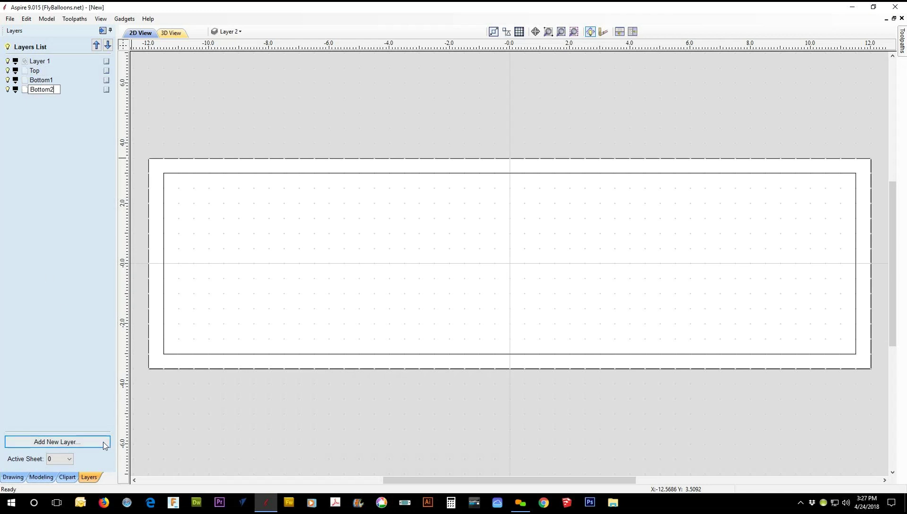
Add a layer named Border and make Layer 1 the active layer.
left_click(57, 442)
type("B")
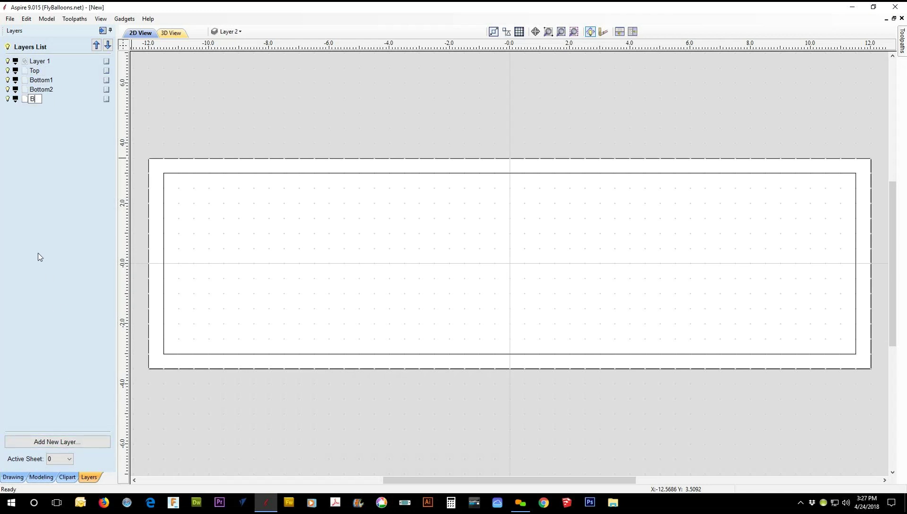
type("order")
key("Return")
left_click(40, 61)
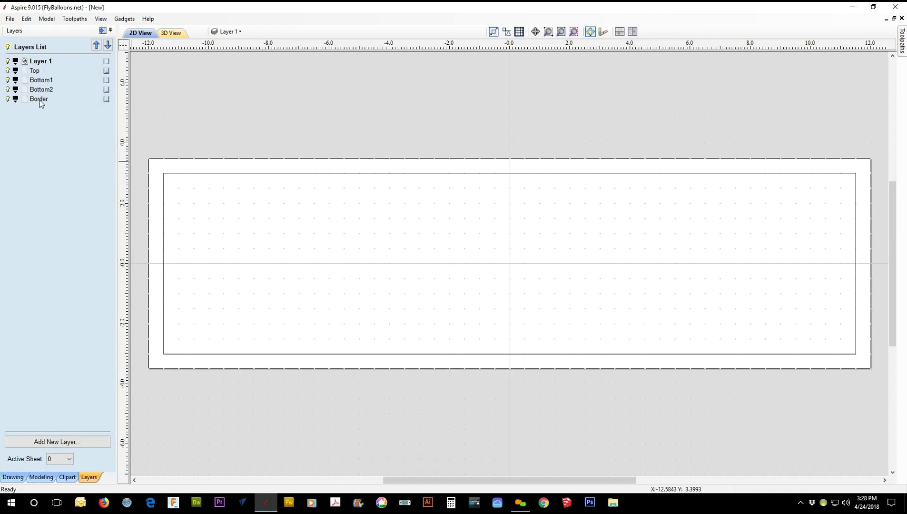
double_click(34, 62)
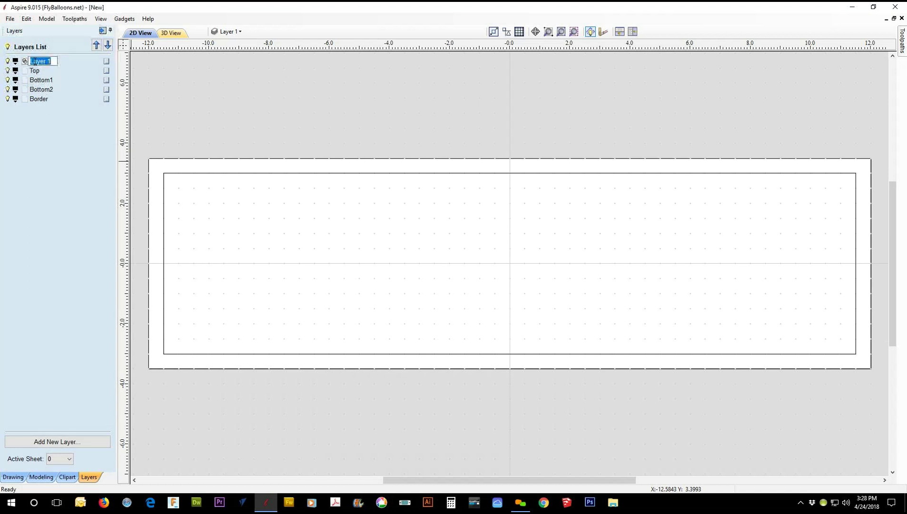
Move the rectangle from Layer 1 to the Border layer.
left_click(219, 173)
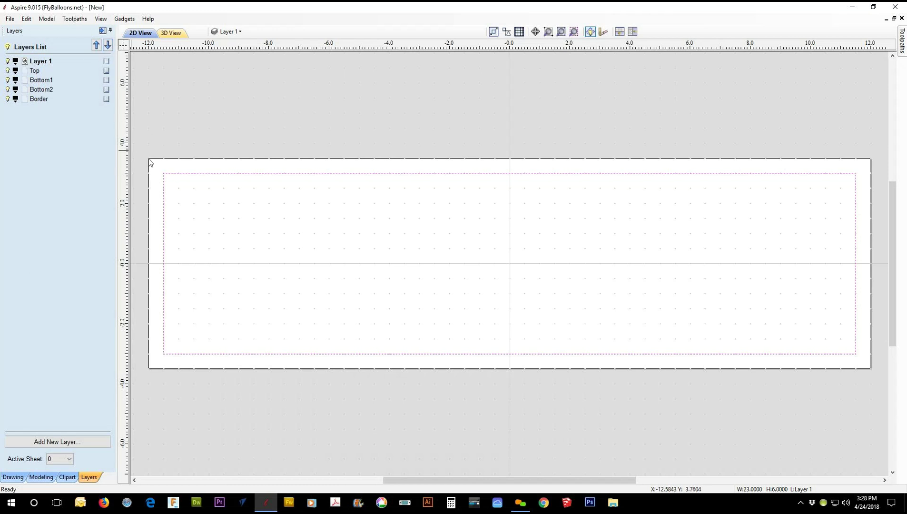
right_click(185, 174)
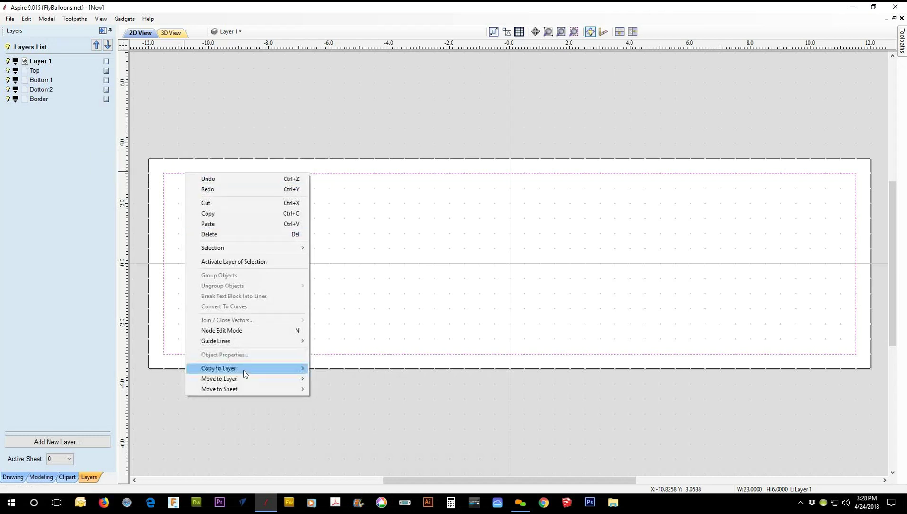
mouse_move(245, 369)
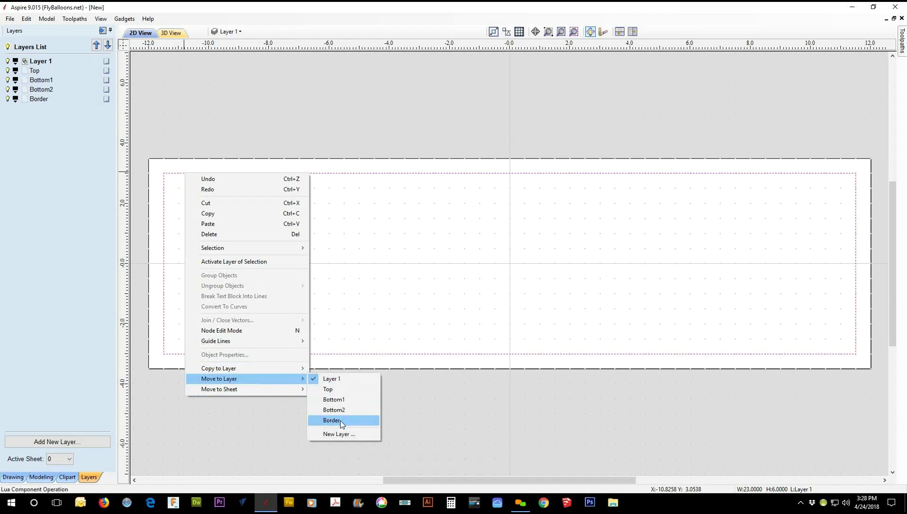
left_click(340, 421)
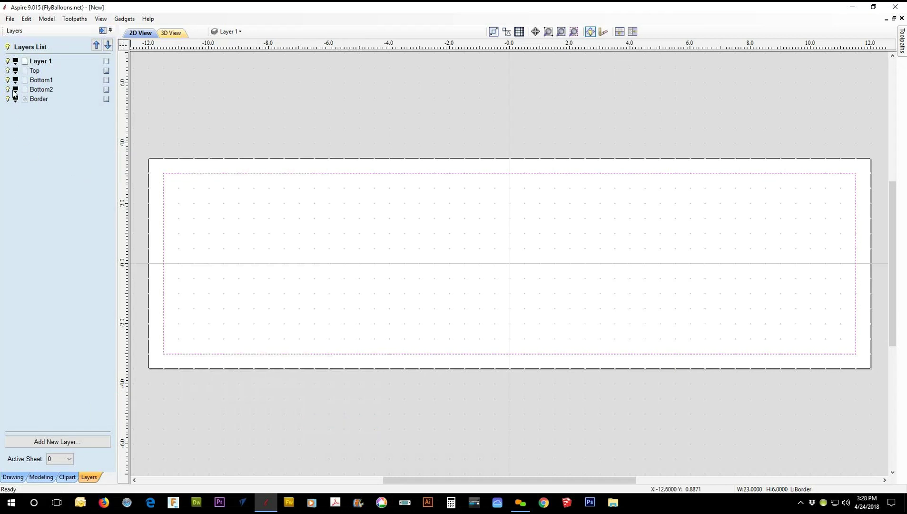
Toggle the visibility of Layer 1, Top, Bottom1 and Bottom2 off and back on.
left_click(7, 61)
left_click(7, 70)
left_click(8, 80)
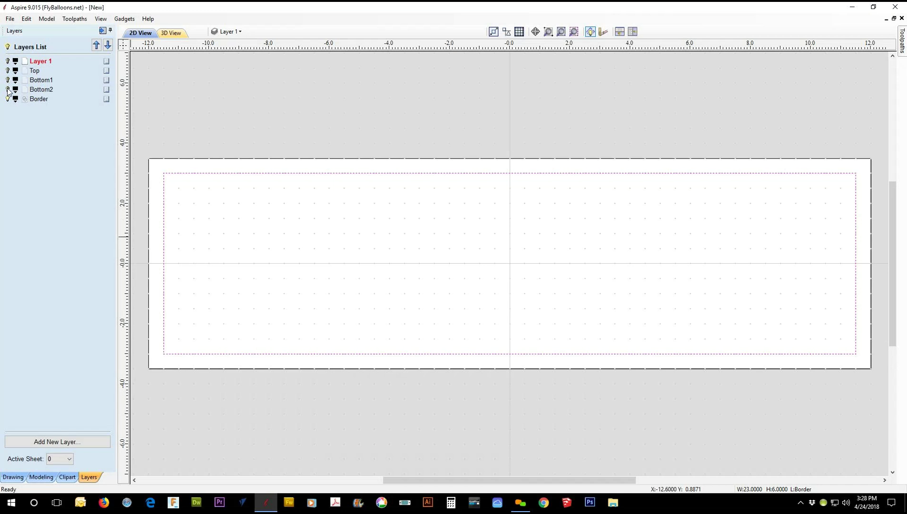
left_click(7, 80)
left_click(7, 70)
left_click(8, 61)
Set the layer colours to blue for Bottom1, red for Bottom2 and blue for Top.
right_click(24, 80)
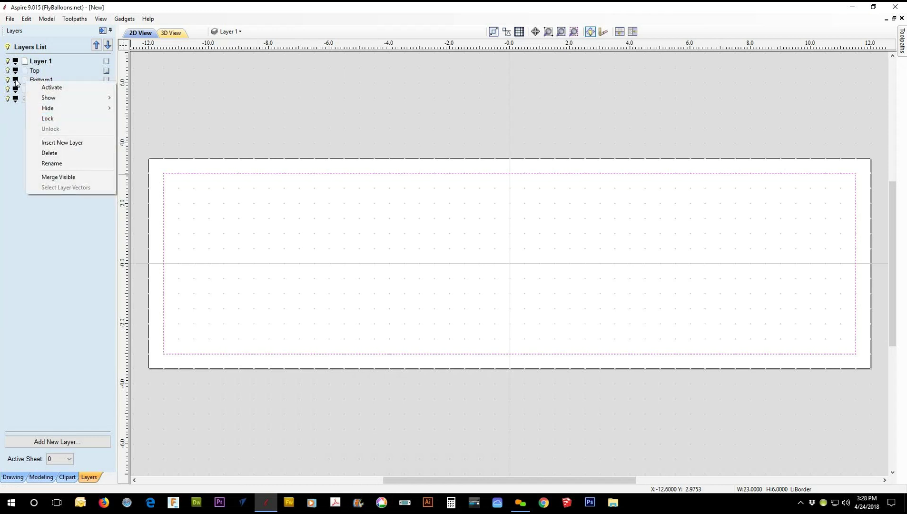
left_click(16, 81)
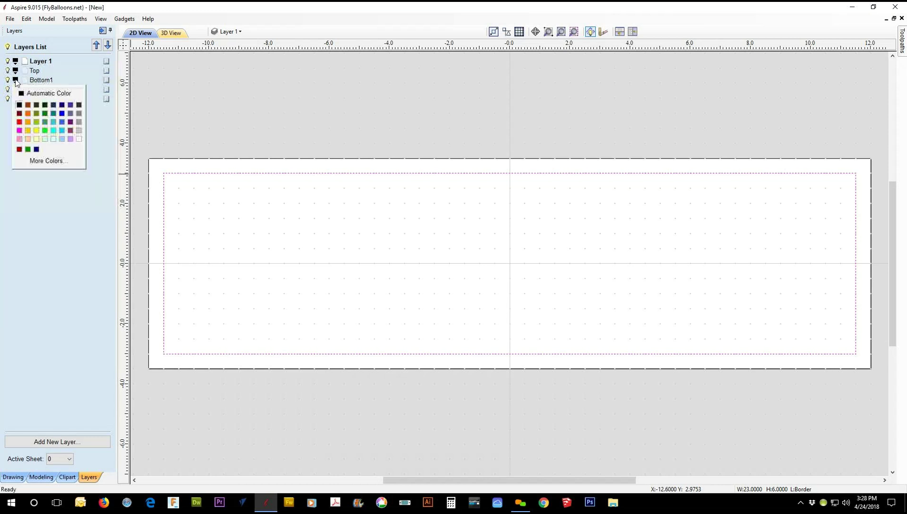
left_click(62, 114)
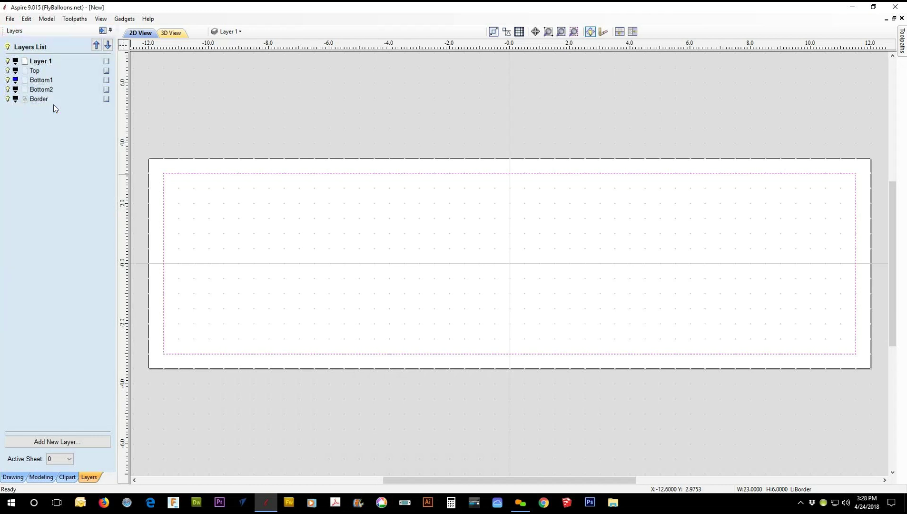
left_click(16, 90)
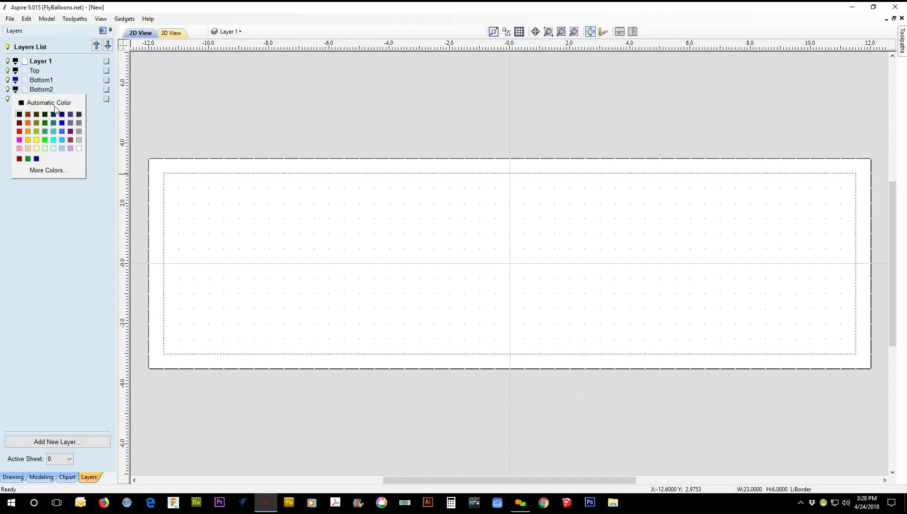
left_click(19, 131)
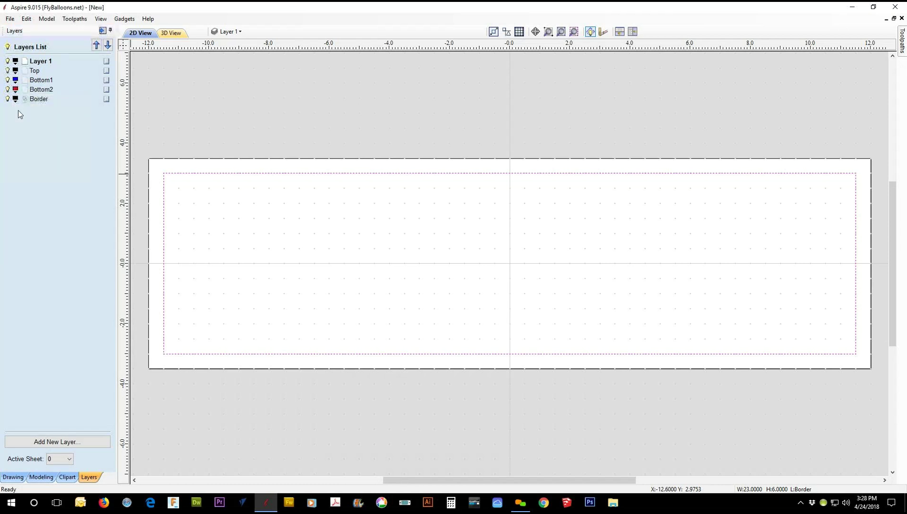
left_click(16, 71)
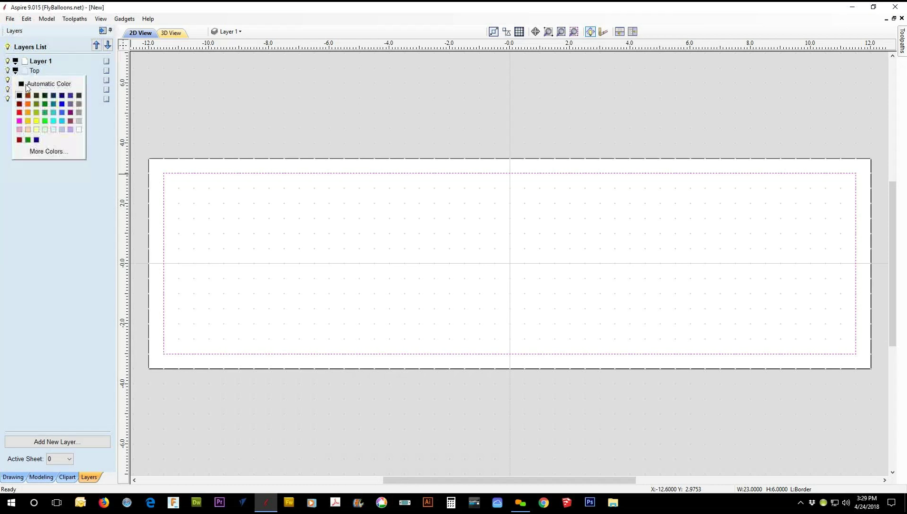
left_click(62, 107)
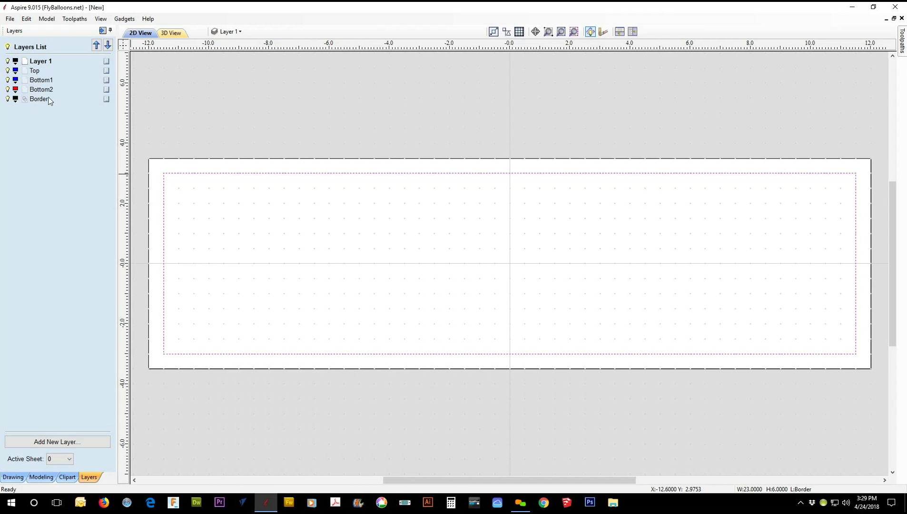
Create a bold letter T in Palace Script MT, 2.5 inches high, on Layer 1 and centre it in the job.
left_click(34, 71)
left_click(40, 61)
left_click(13, 477)
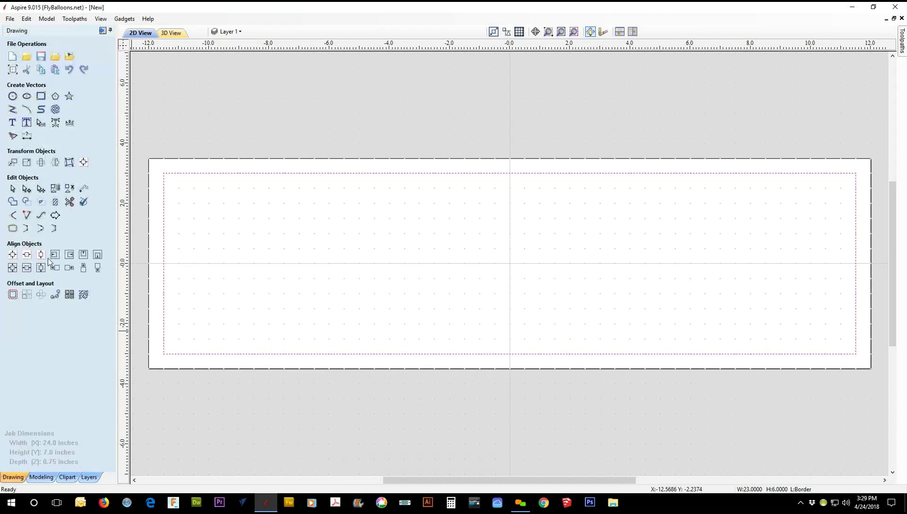
left_click(13, 122)
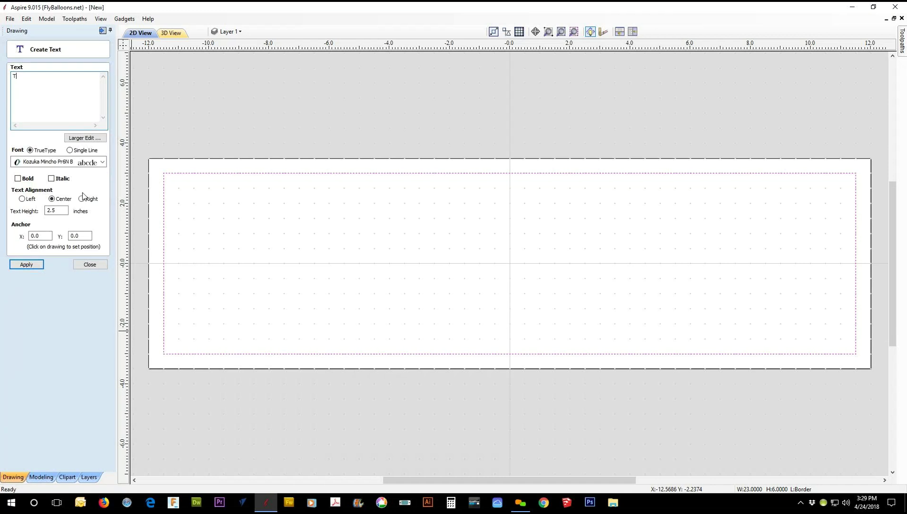
left_click(102, 162)
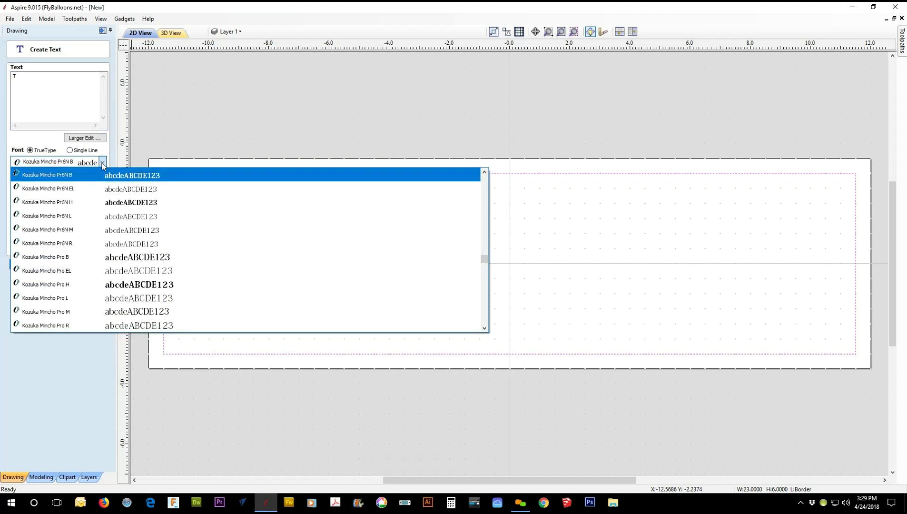
key("p")
left_click(80, 163)
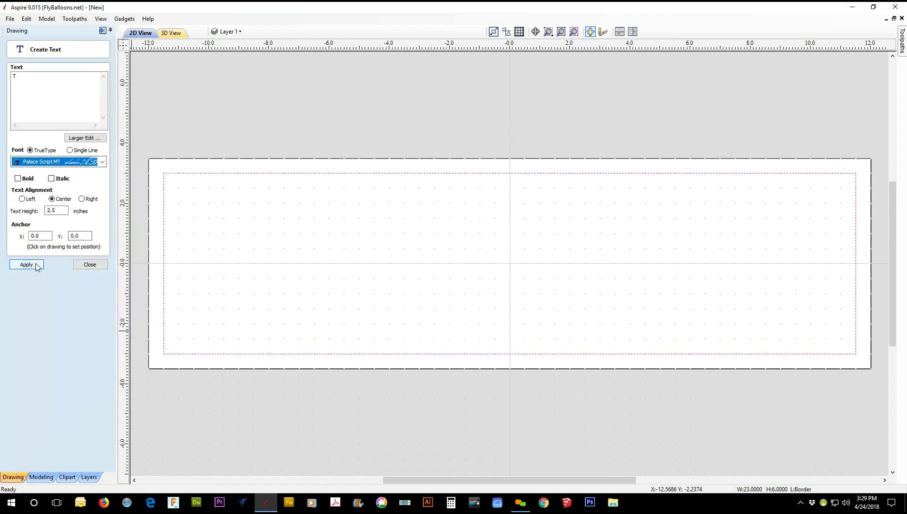
left_click(18, 178)
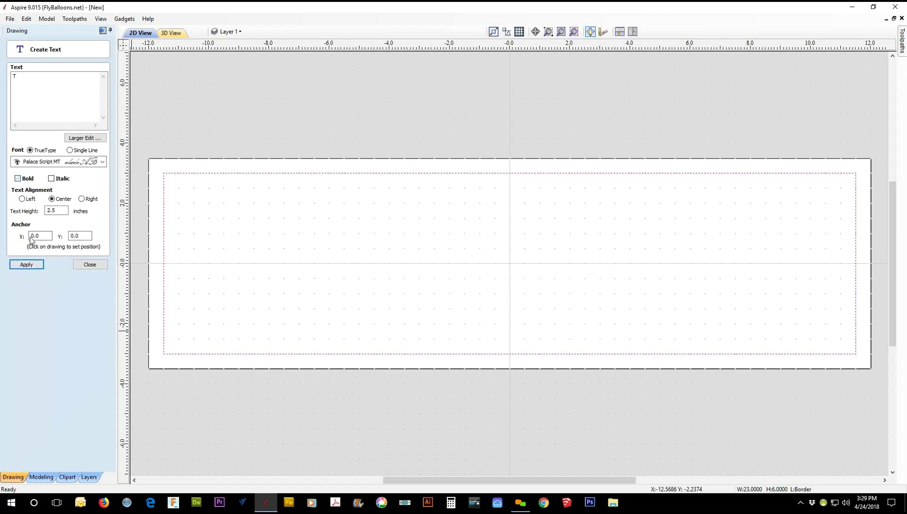
left_click(26, 265)
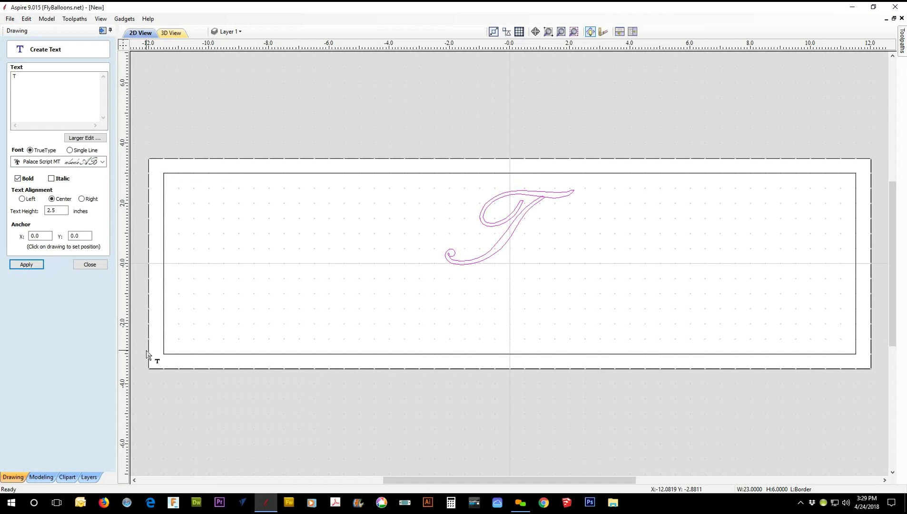
key("F9")
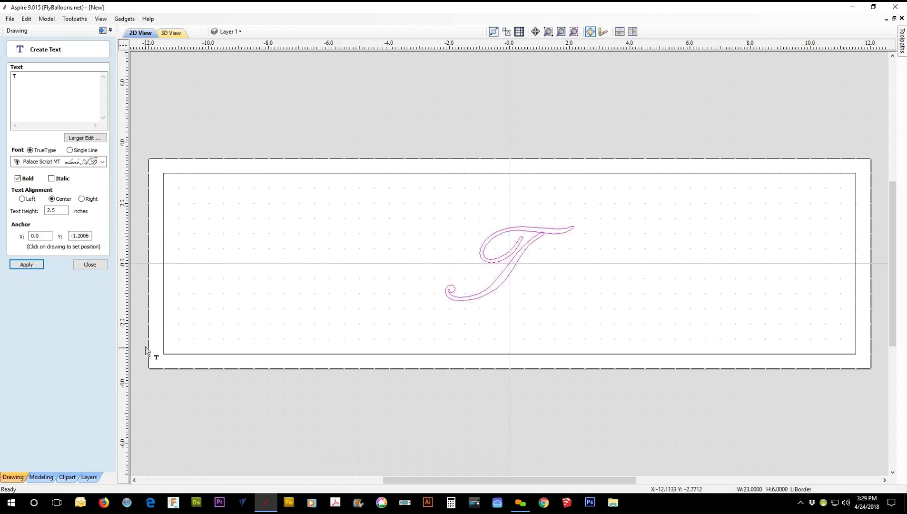
left_click(90, 265)
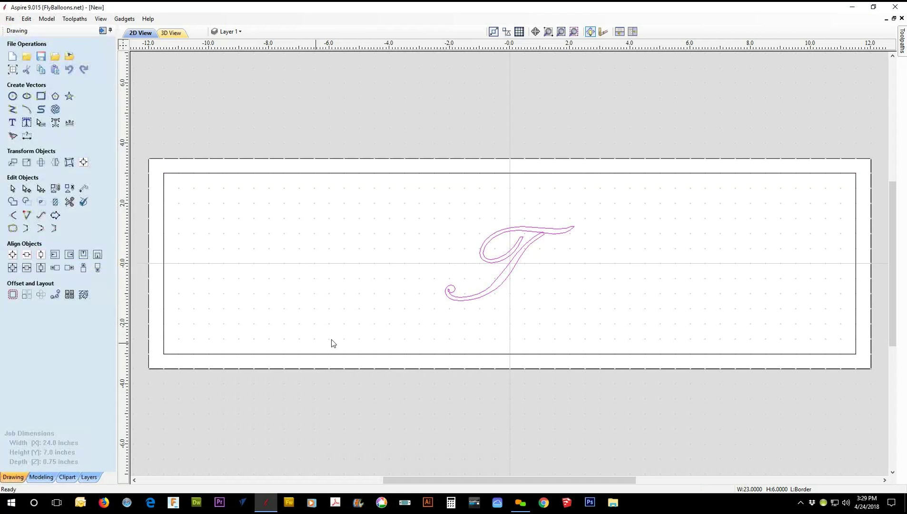
Create the bold, centre-aligned text 1926 in Kozuka Mincho Pr6N B, 2.5 inches high, on Layer 1.
scroll(531, 282, "up", 4)
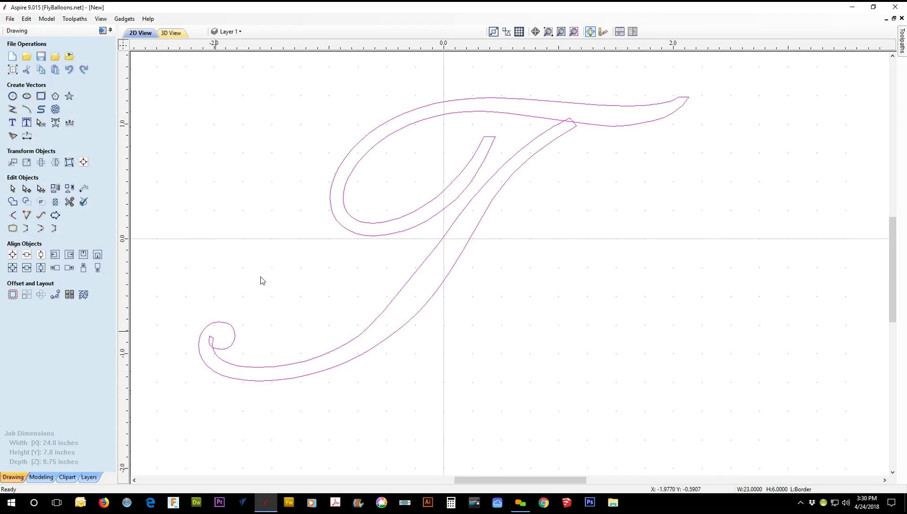
scroll(294, 269, "down", 3)
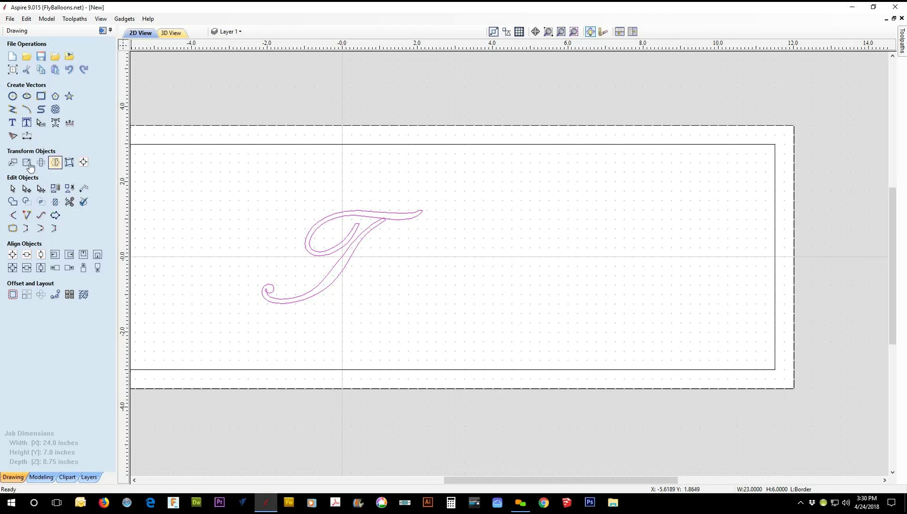
left_click(13, 125)
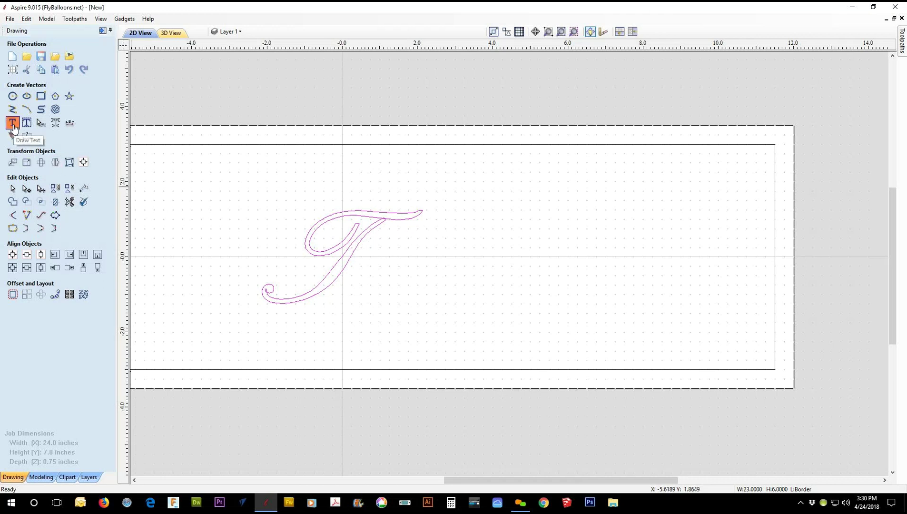
left_click(236, 213)
left_click(43, 84)
type("1926")
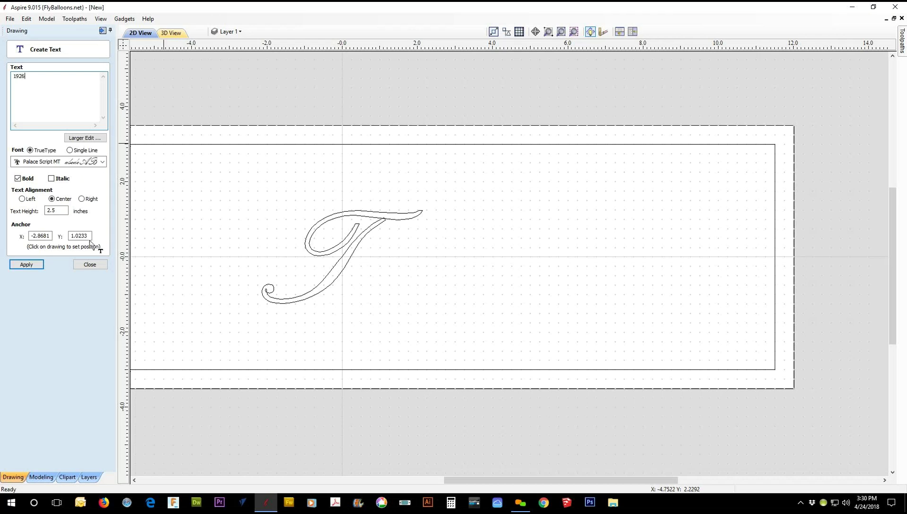
left_click(89, 161)
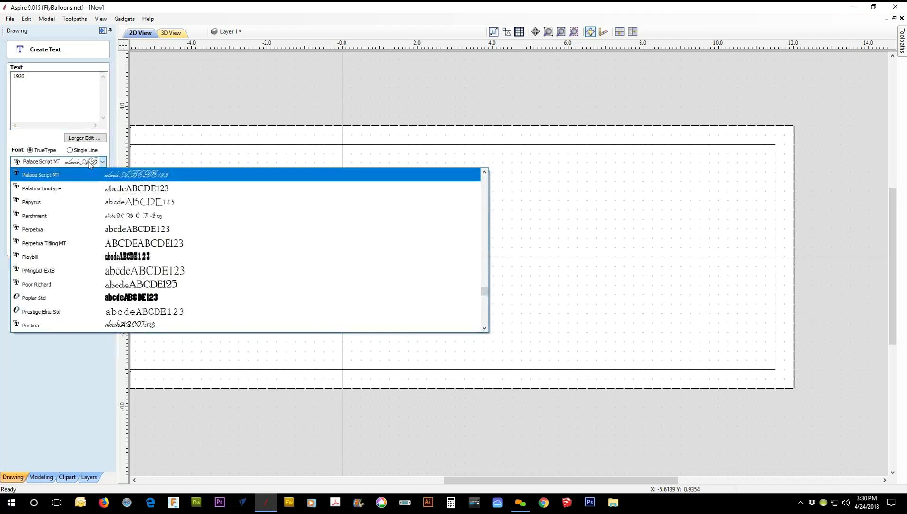
type("koz")
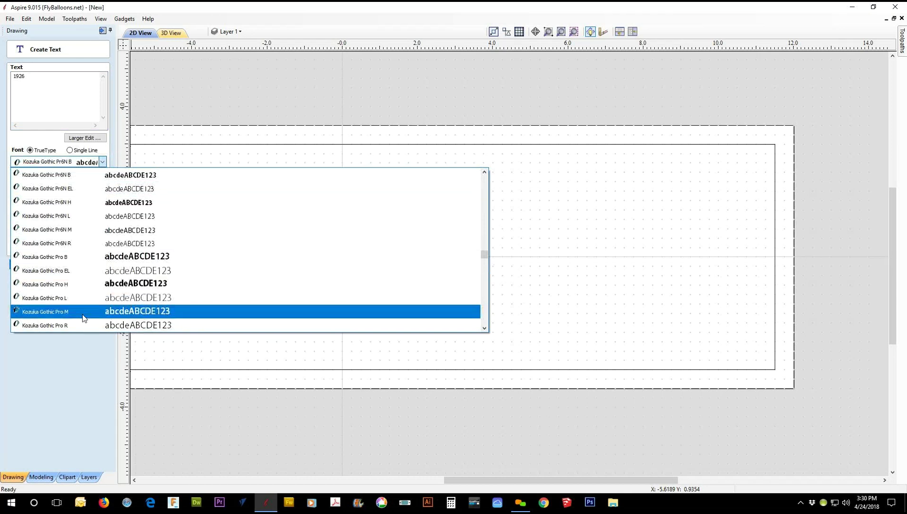
scroll(84, 301, "down", 3)
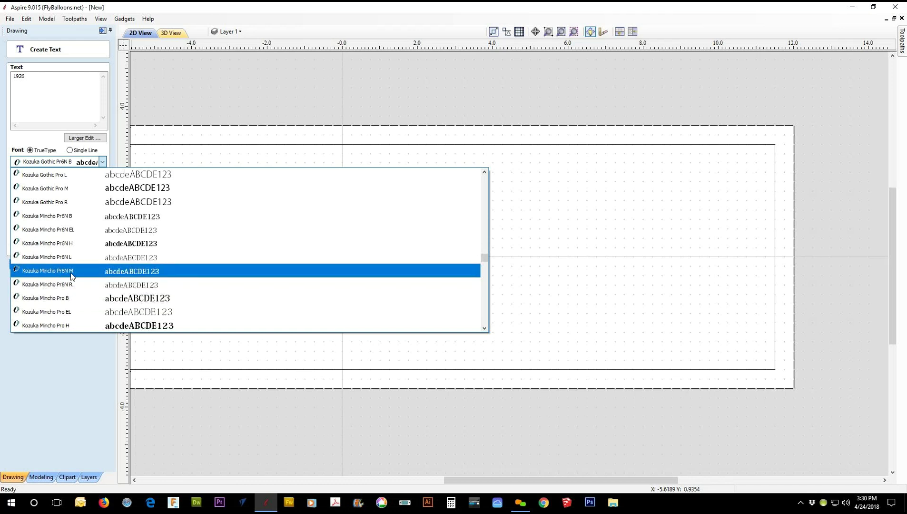
left_click(44, 216)
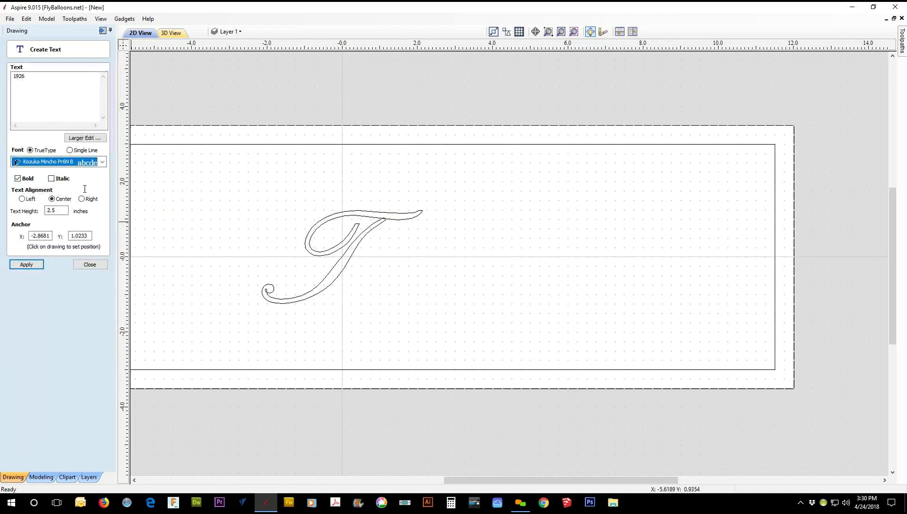
left_click(27, 264)
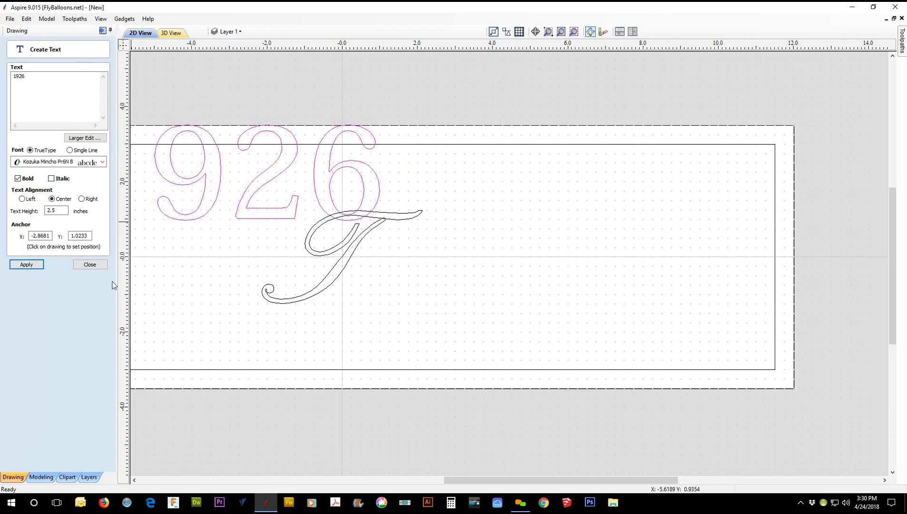
Centre the 1926 text in the job and finish the text creation.
key("F9")
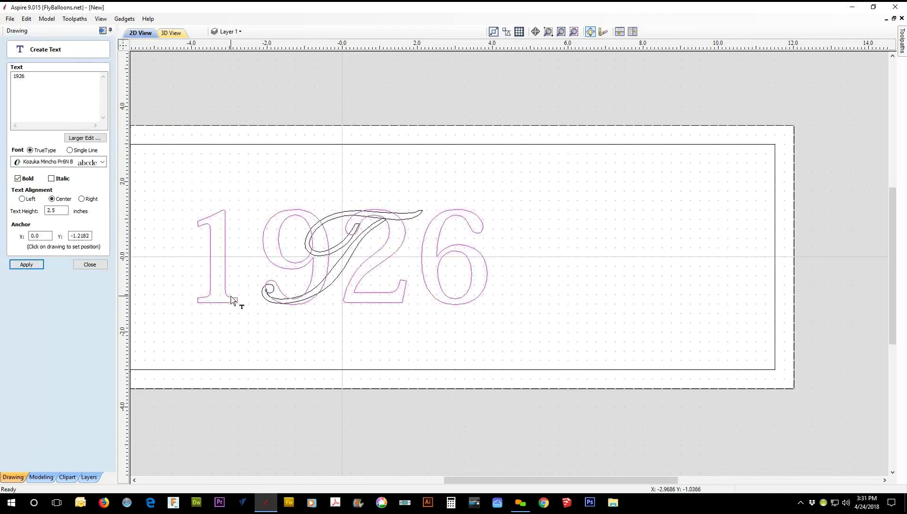
left_click(100, 265)
scroll(328, 339, "up", 1)
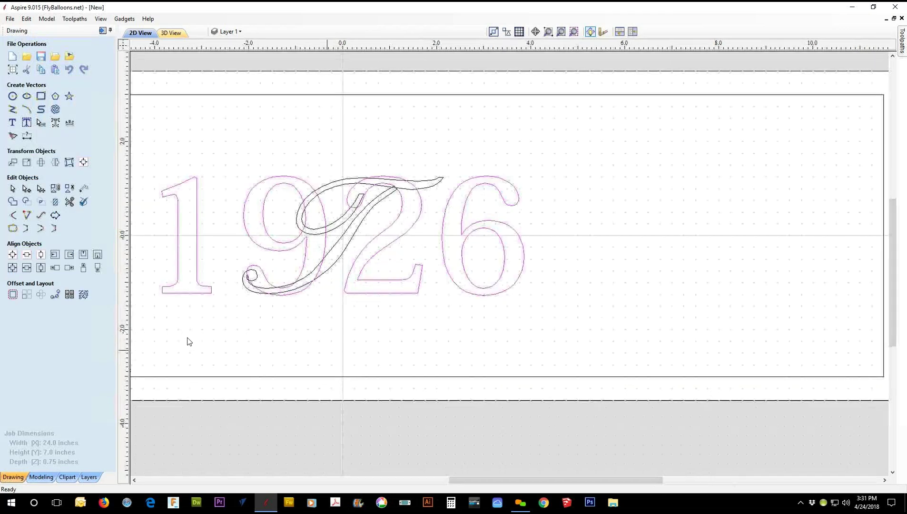
Copy the 1926 text from Layer 1 to the Top layer.
left_click(87, 477)
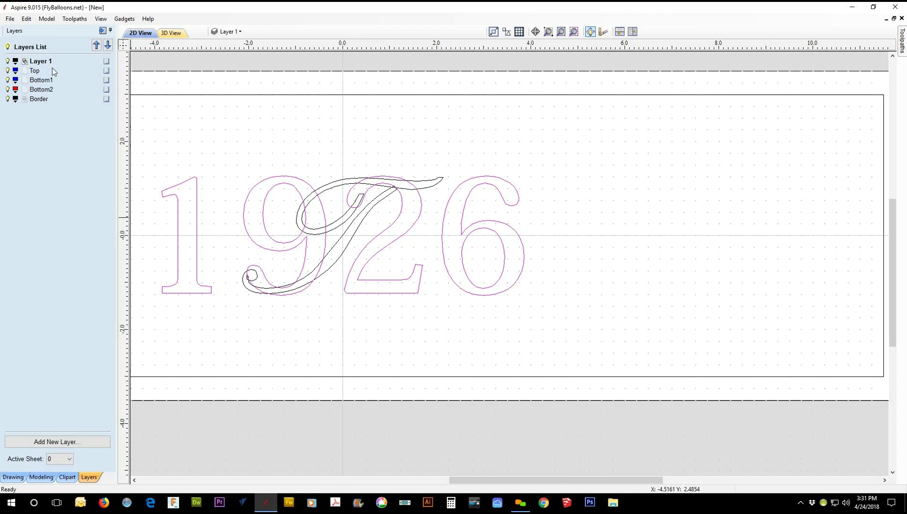
left_click(225, 114)
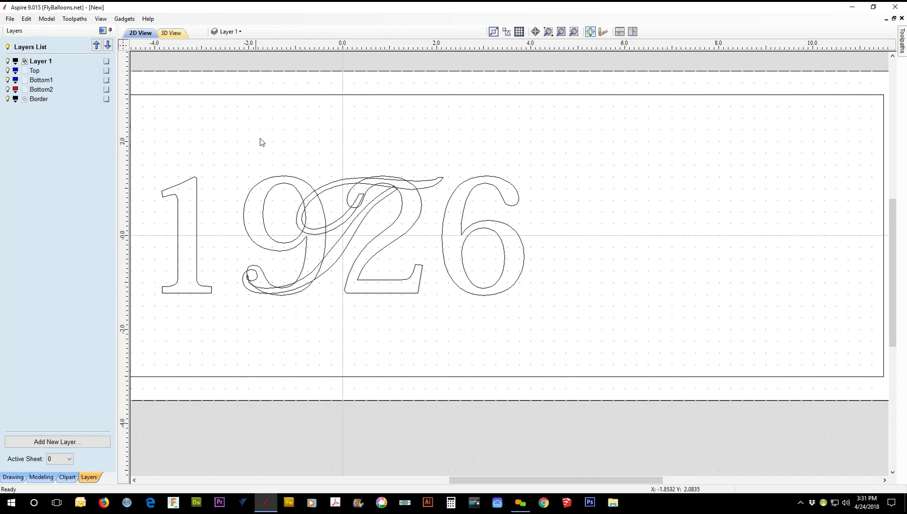
left_click(345, 187)
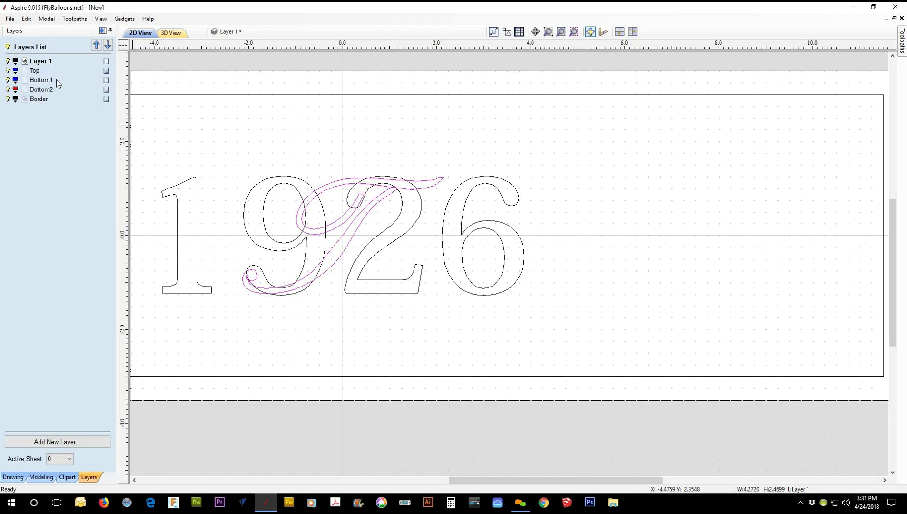
left_click(414, 229)
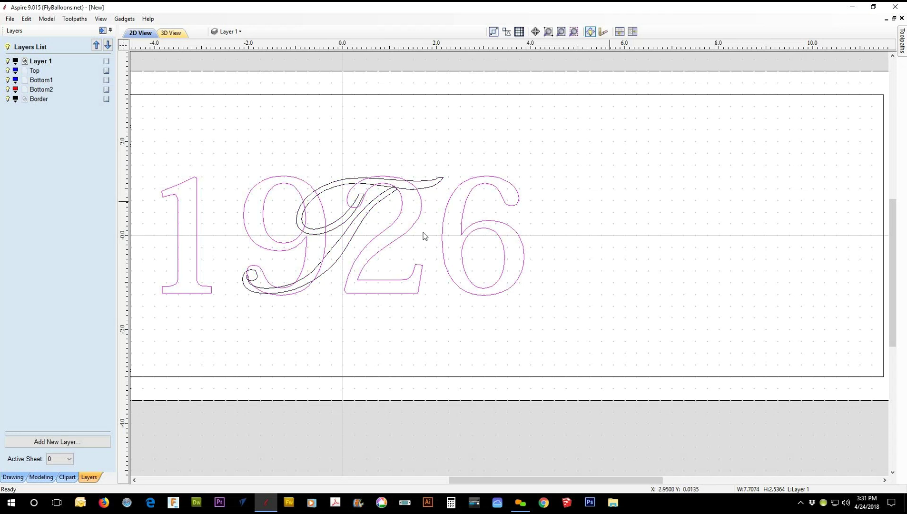
right_click(412, 227)
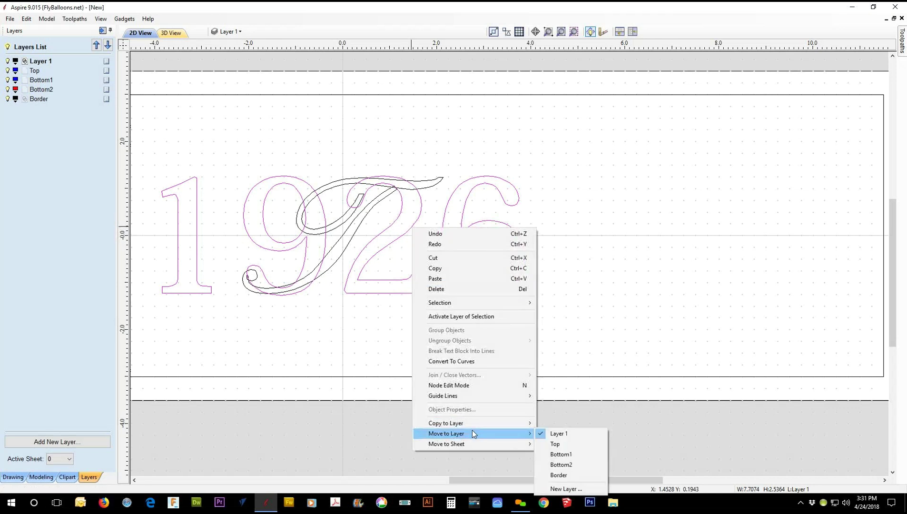
mouse_move(470, 424)
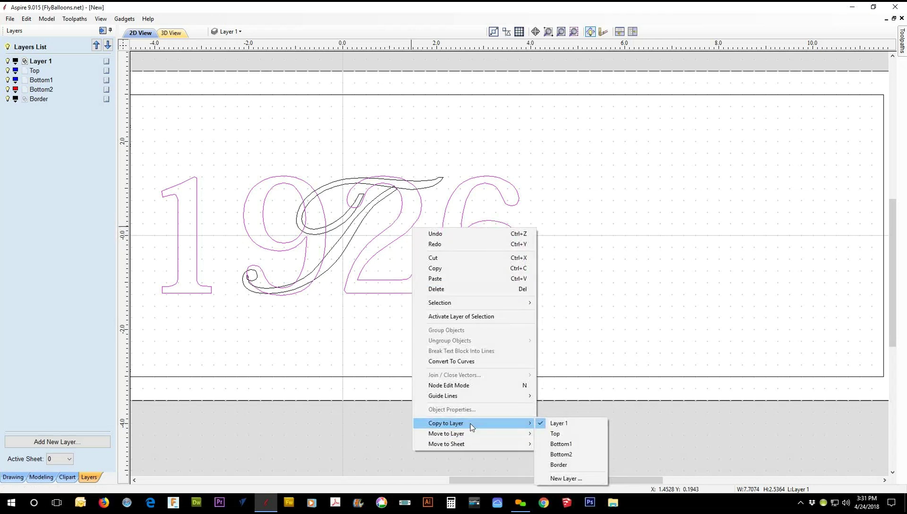
left_click(557, 434)
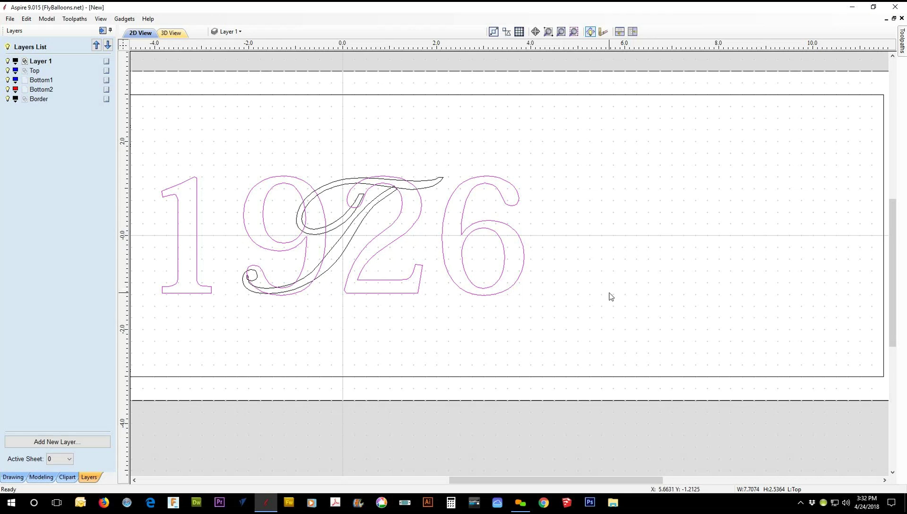
Copy the selected 1926 text to the Bottom1 layer as well.
right_click(516, 288)
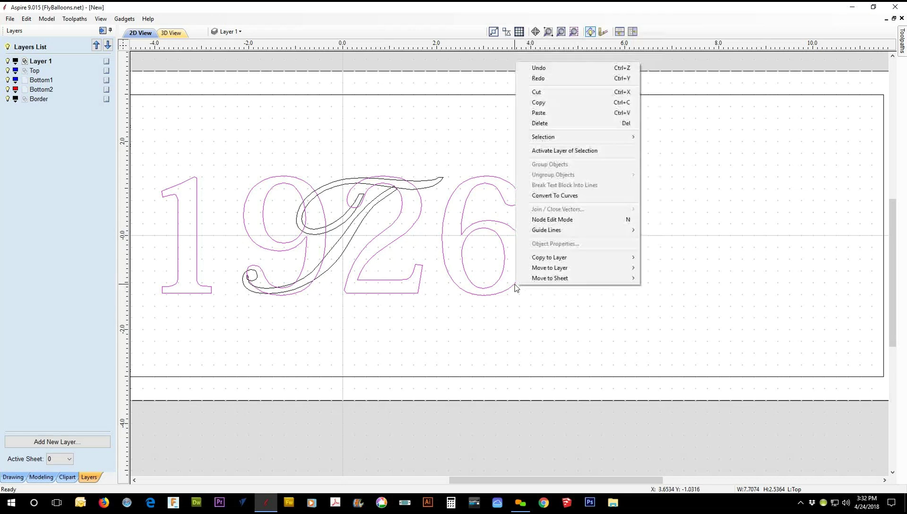
mouse_move(545, 258)
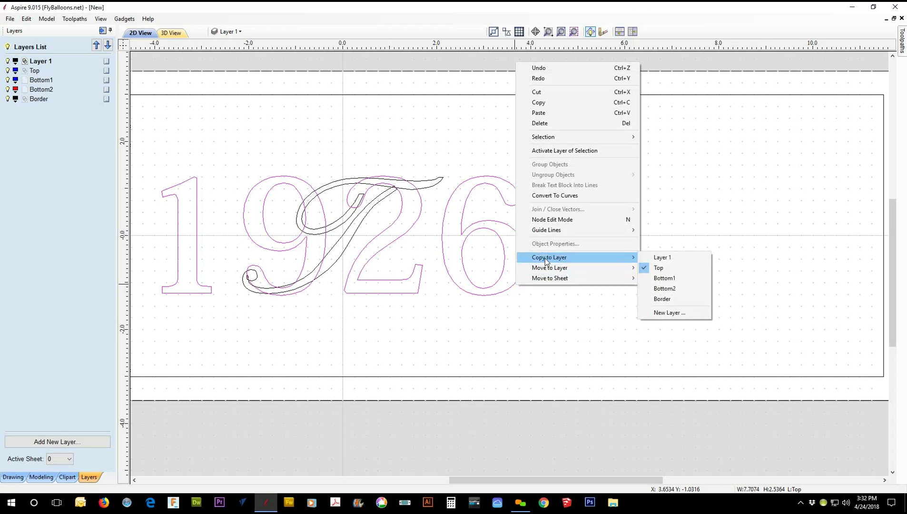
left_click(660, 278)
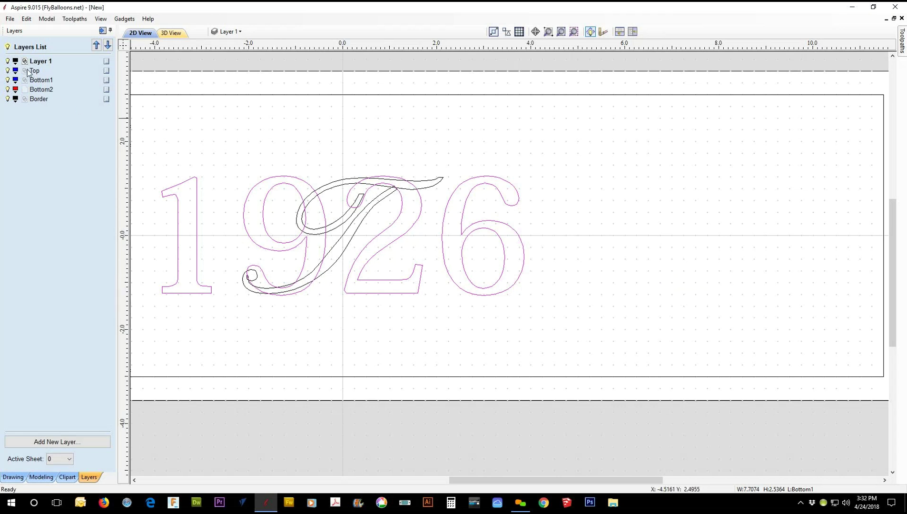
Hide all layers: Layer 1, Top, Bottom1, Bottom2 and Border.
left_click(8, 62)
left_click(8, 80)
left_click(8, 90)
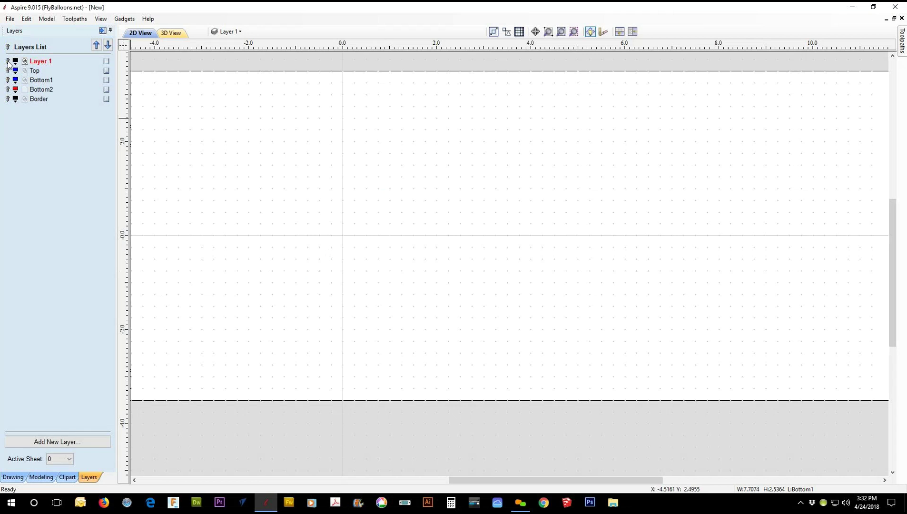
Show Layer 1, Top and Bottom1 one at a time to check their contents, hiding each again.
left_click(7, 61)
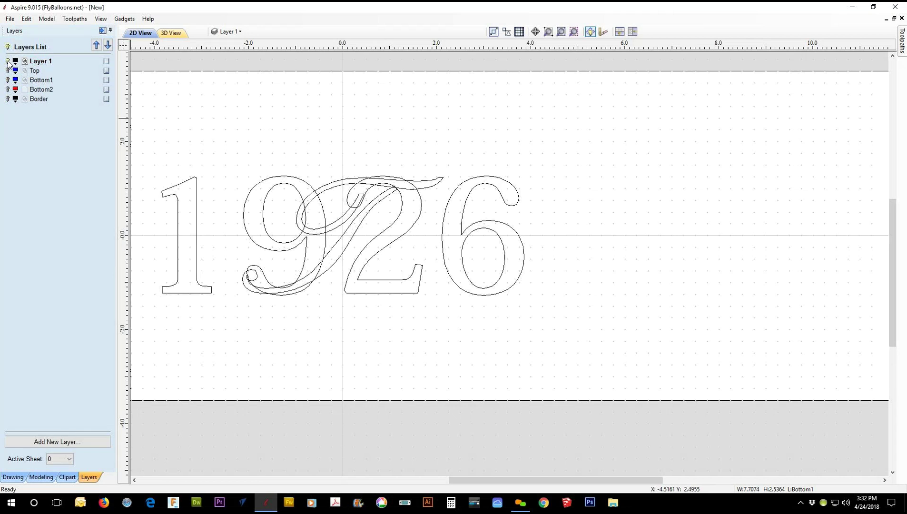
left_click(8, 61)
left_click(7, 71)
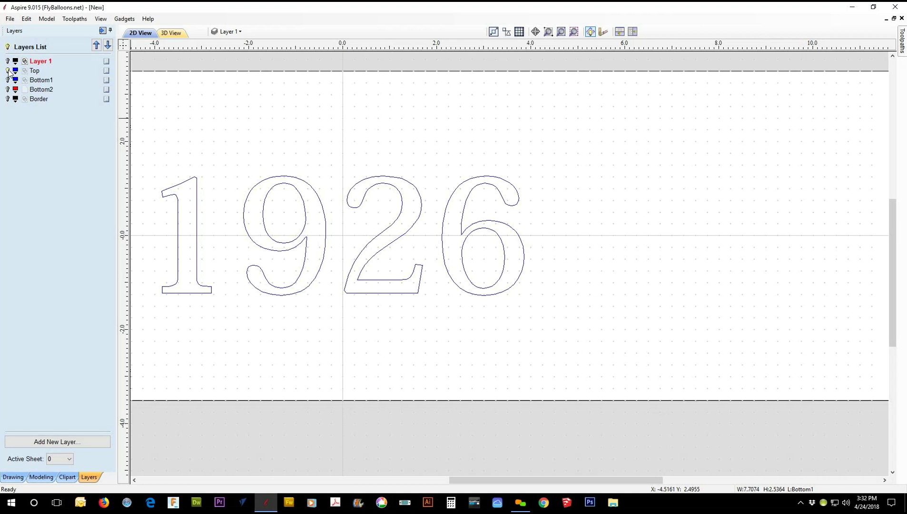
left_click(8, 71)
left_click(8, 81)
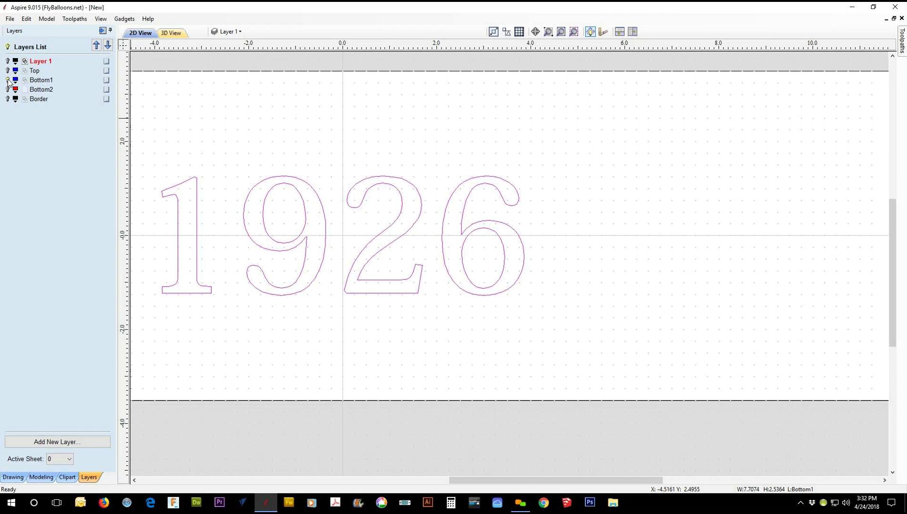
left_click(9, 88)
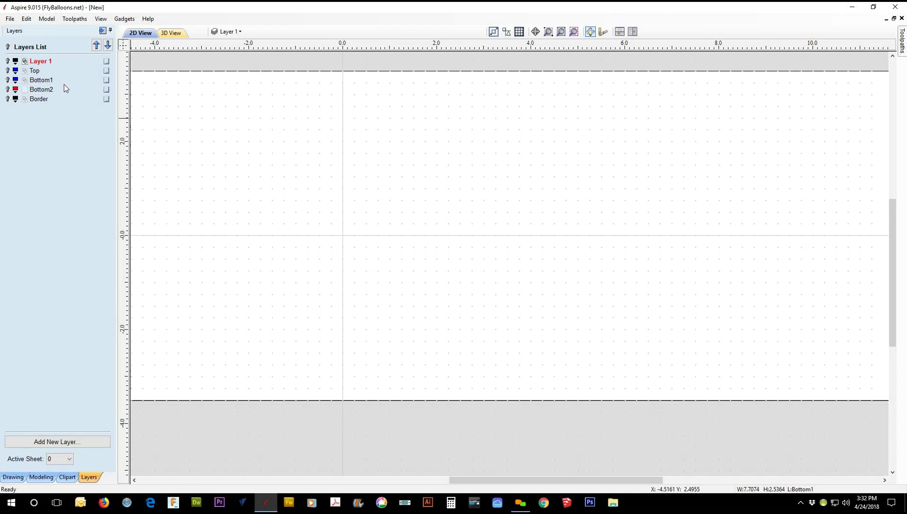
Show Layer 1 and Bottom2, and copy the script letter T from Layer 1 to Bottom2.
left_click(8, 61)
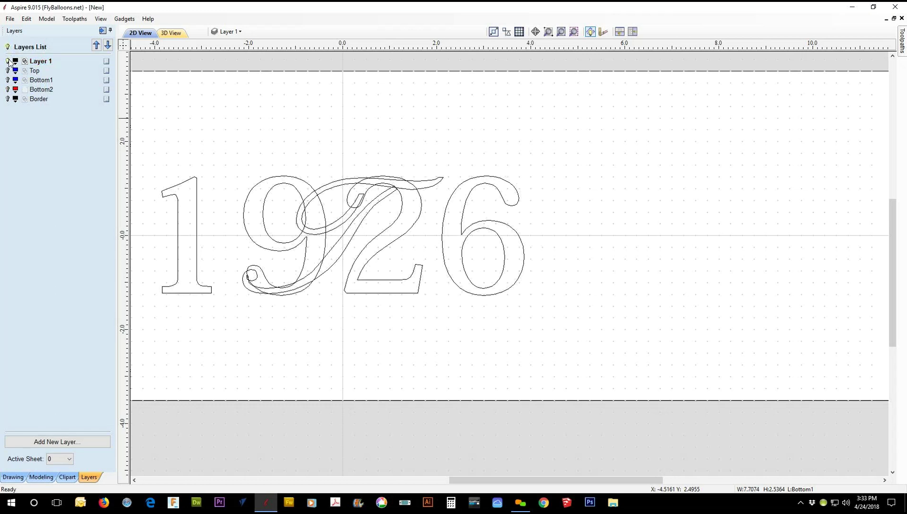
left_click(7, 90)
right_click(435, 184)
left_click(432, 188)
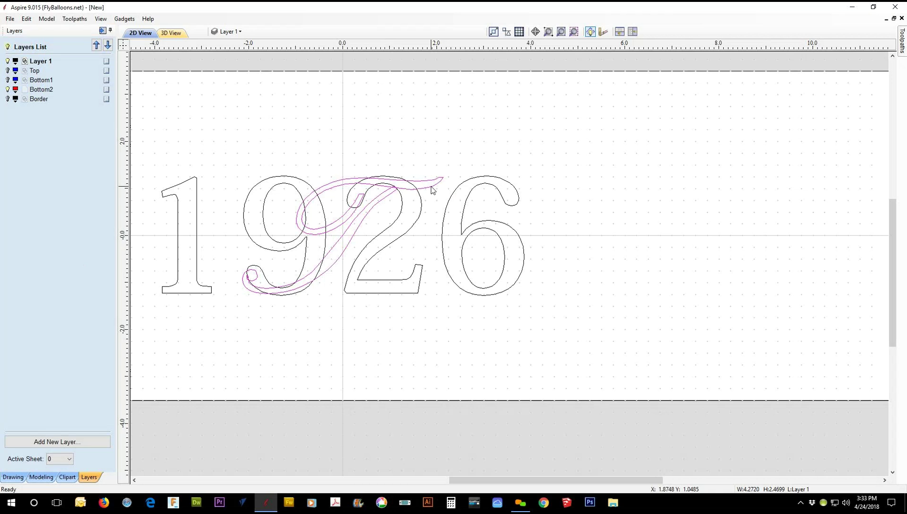
right_click(432, 190)
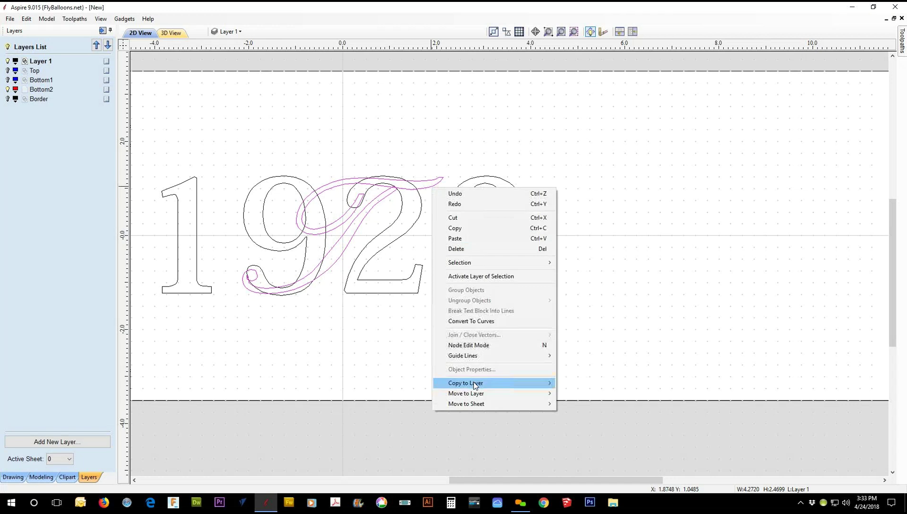
mouse_move(476, 385)
left_click(598, 413)
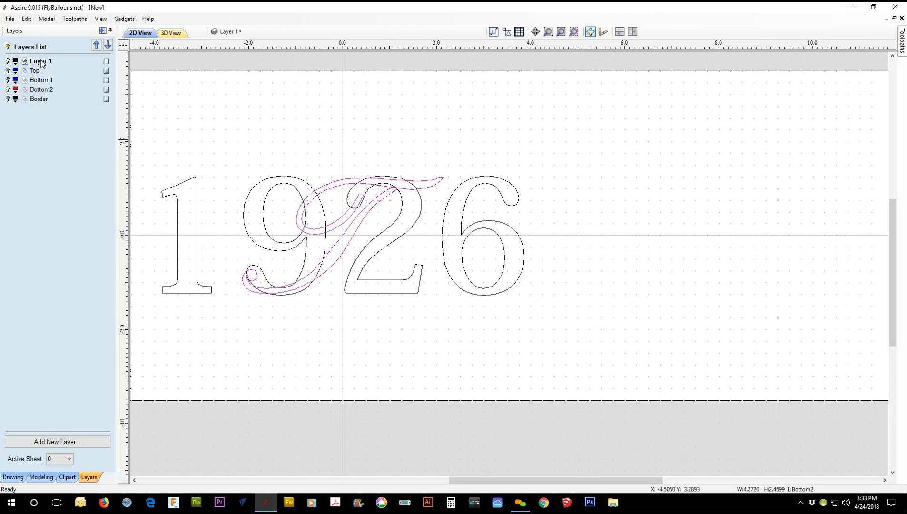
Hide Layer 1 and Bottom2, and show the Top and Border layers.
left_click(7, 61)
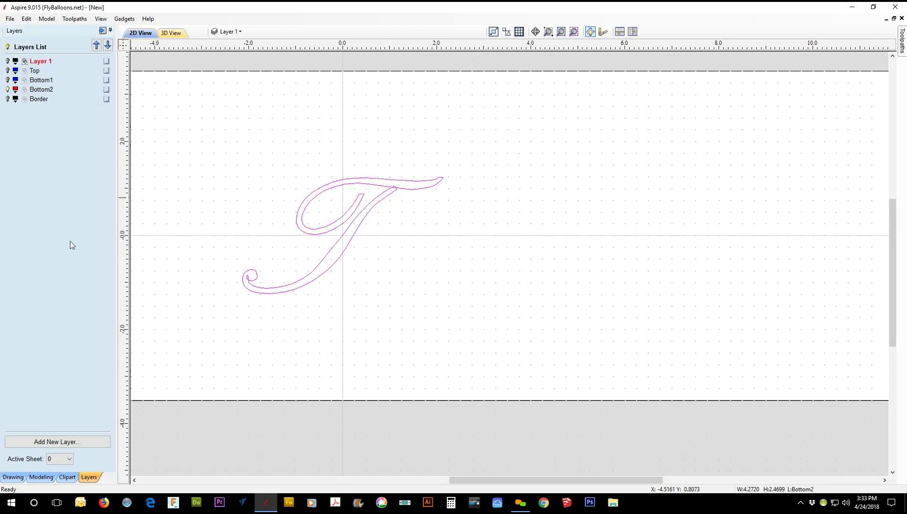
left_click(7, 71)
left_click(7, 90)
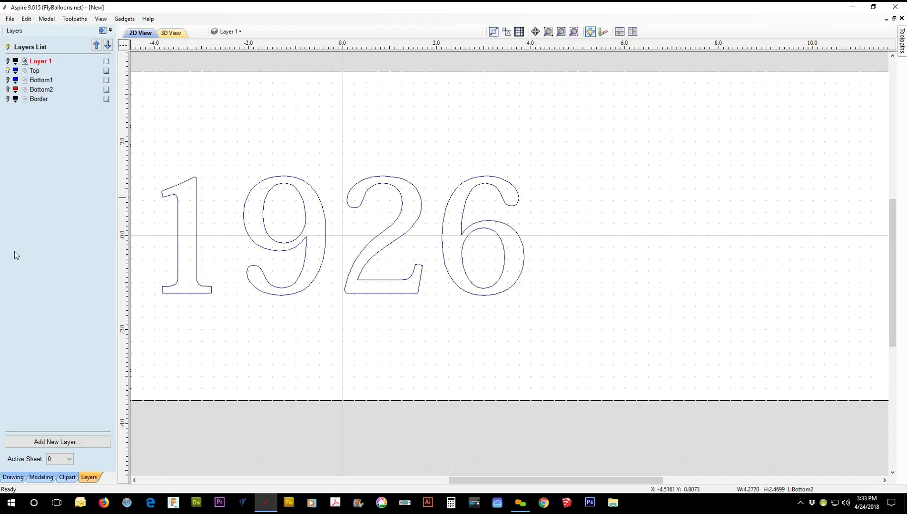
left_click(7, 99)
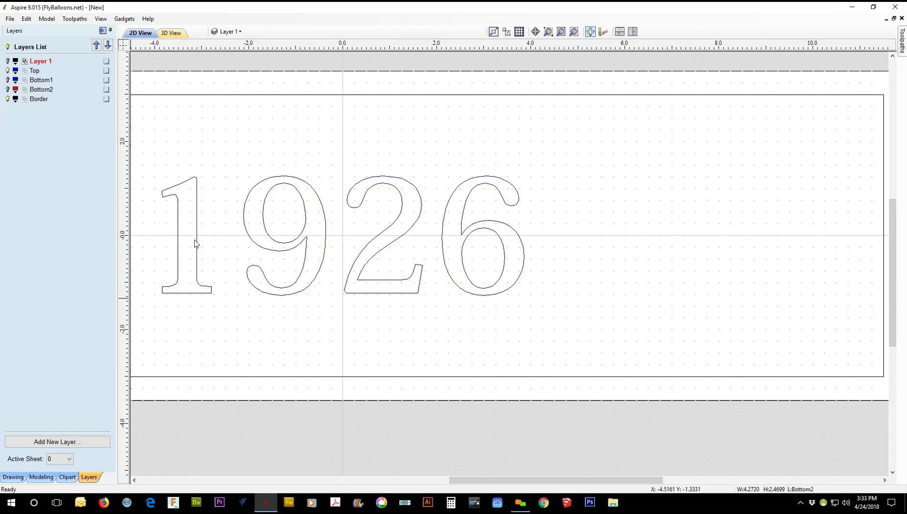
Try to convert the Top layer's 1926 text to curves while Layer 1 is active.
left_click(12, 477)
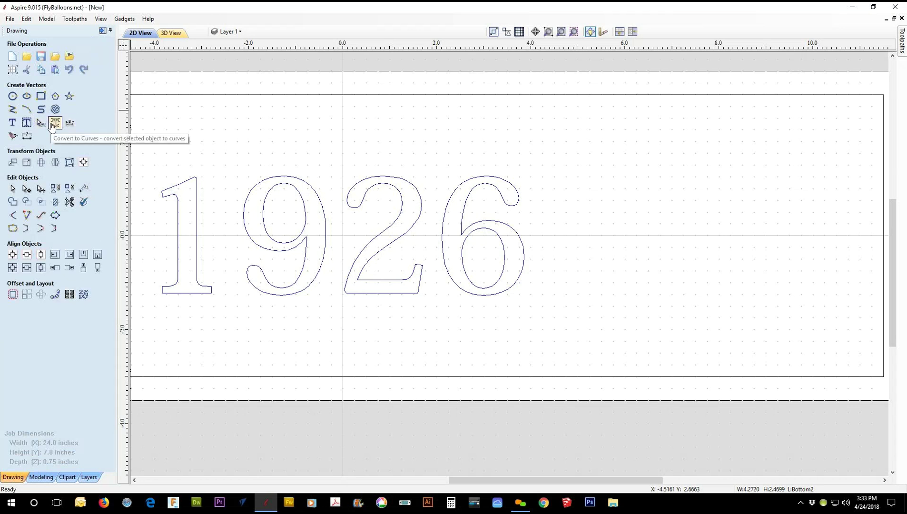
left_click(190, 179)
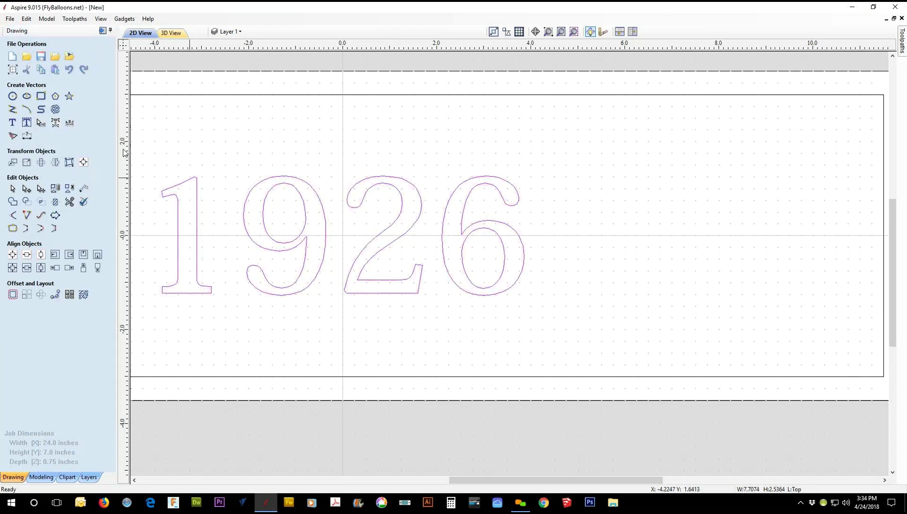
left_click(55, 127)
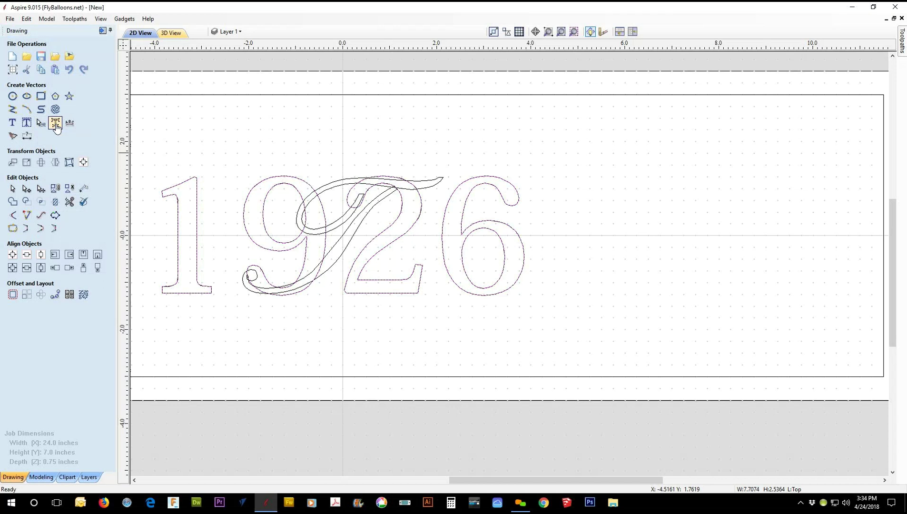
left_click(93, 478)
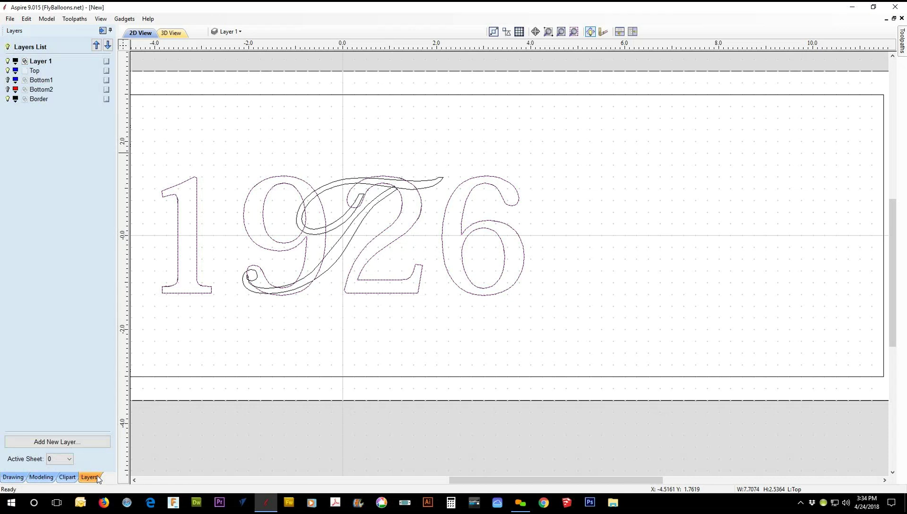
Make Top the active layer and hide Layer 1, keeping Top shown.
key("Escape")
left_click(35, 72)
left_click(36, 71)
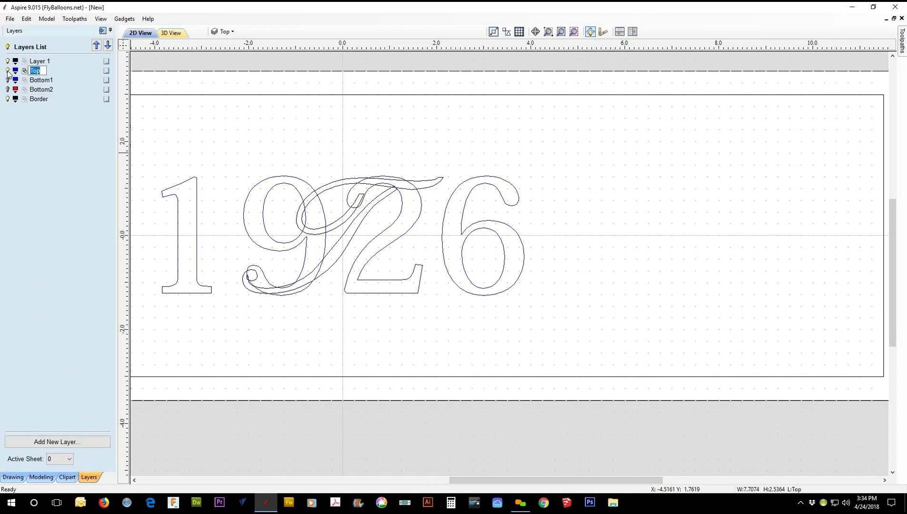
key("Return")
left_click(7, 62)
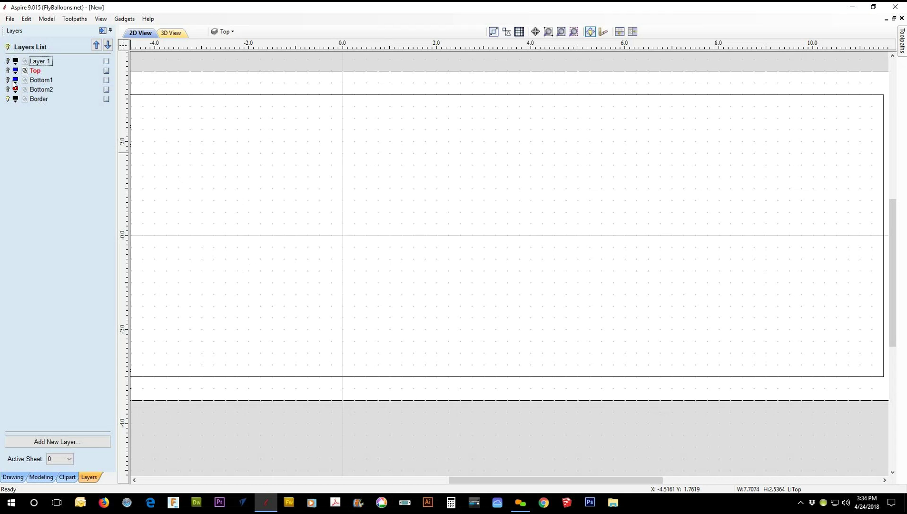
left_click(7, 71)
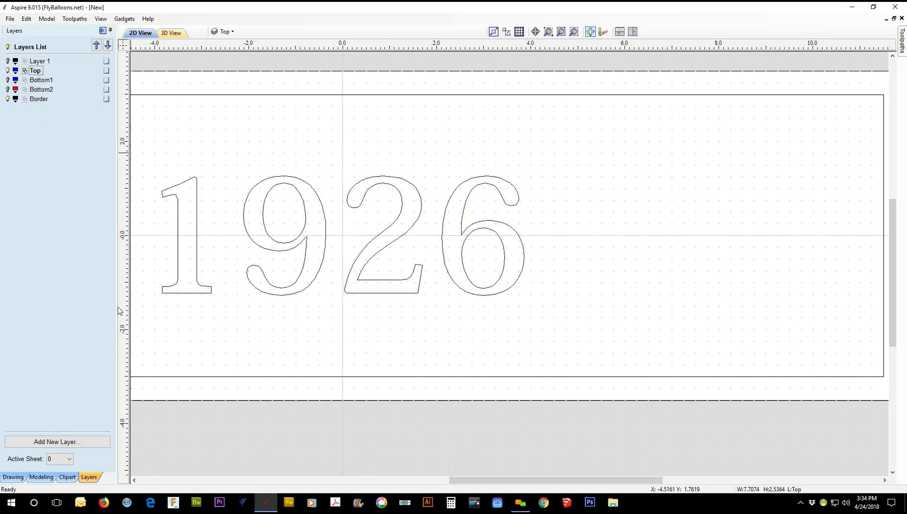
Select the 1926 text on the Top layer and convert it to curves.
left_click(325, 259)
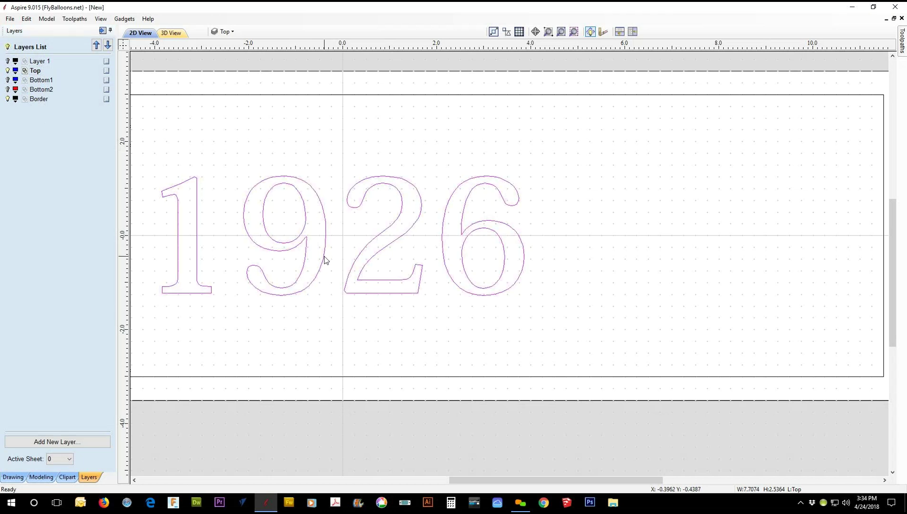
left_click(13, 477)
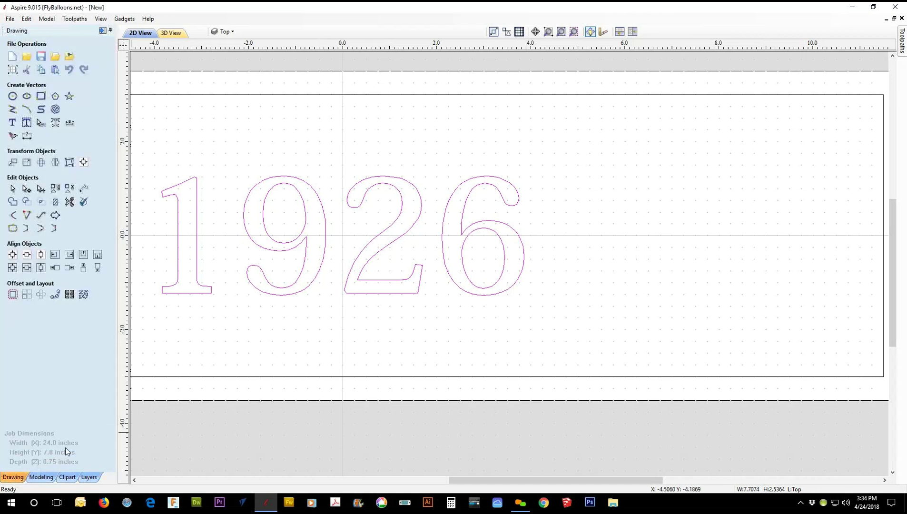
left_click(55, 124)
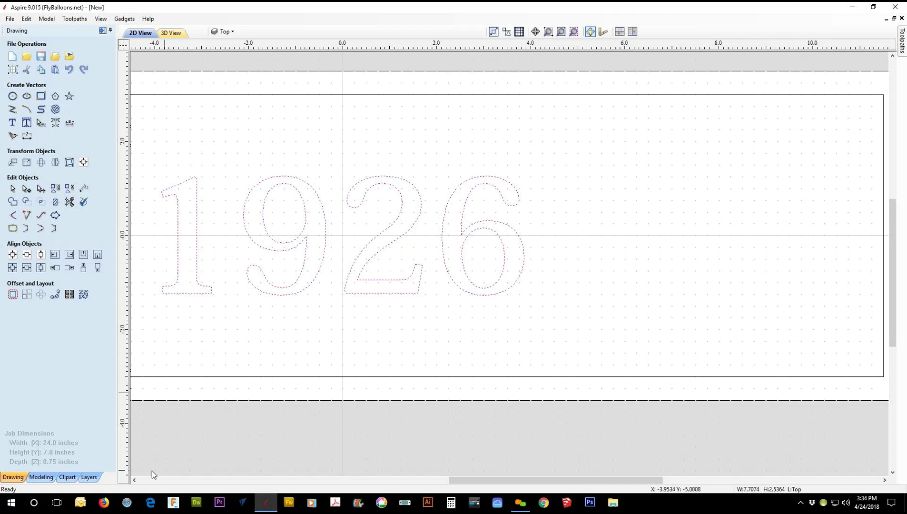
Hide the Top layer and show the Bottom1 and Bottom2 layers together.
left_click(89, 477)
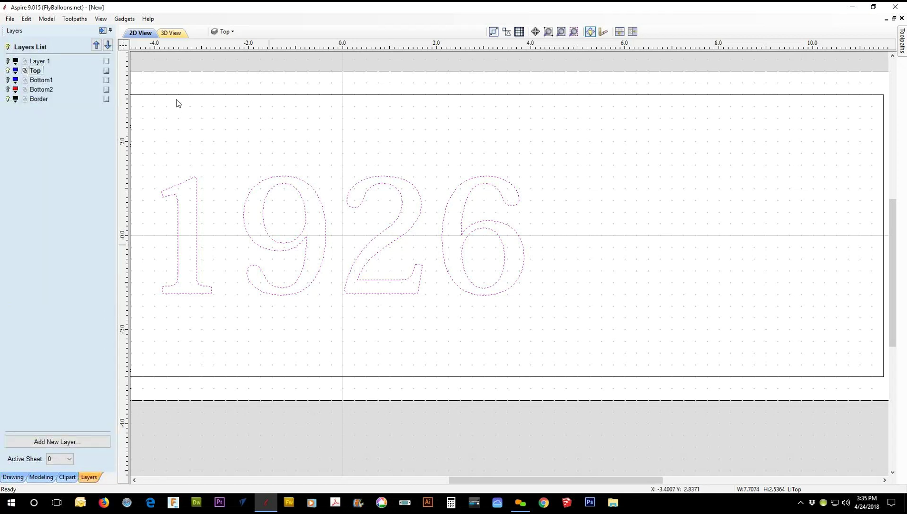
left_click(8, 70)
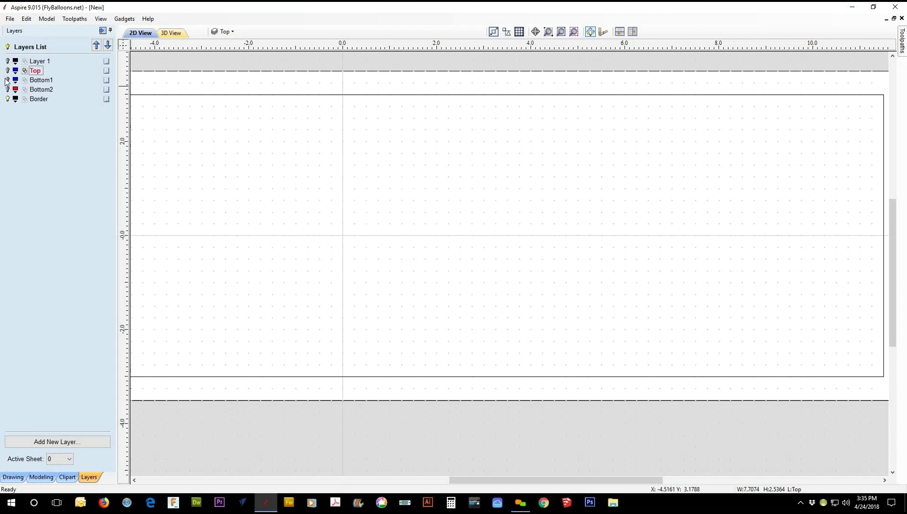
left_click(7, 80)
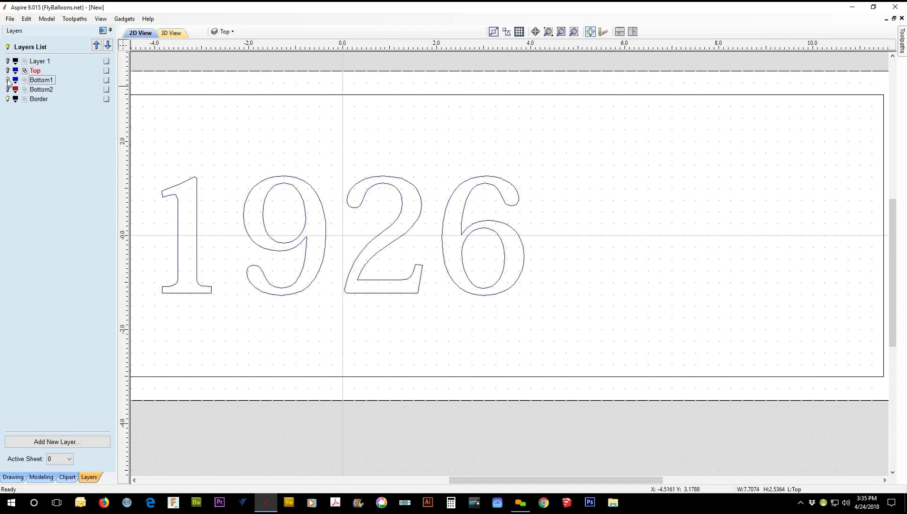
left_click(7, 90)
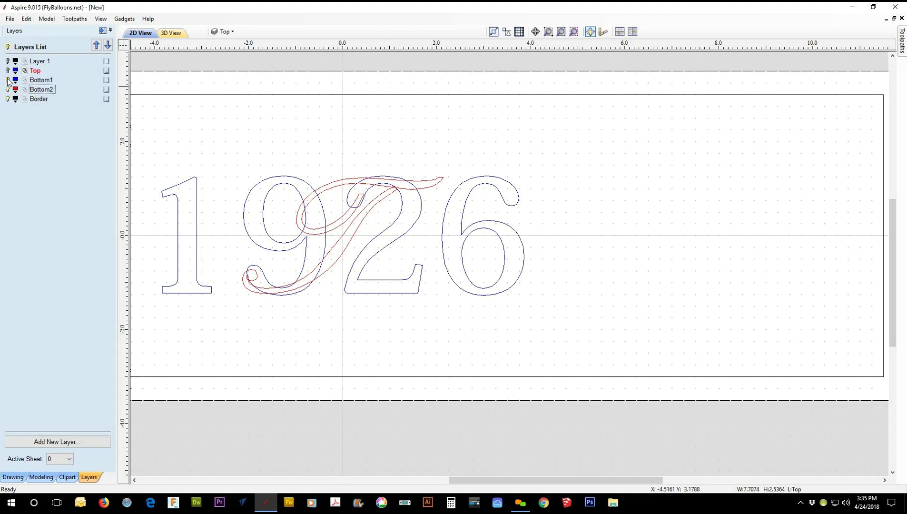
left_click(8, 80)
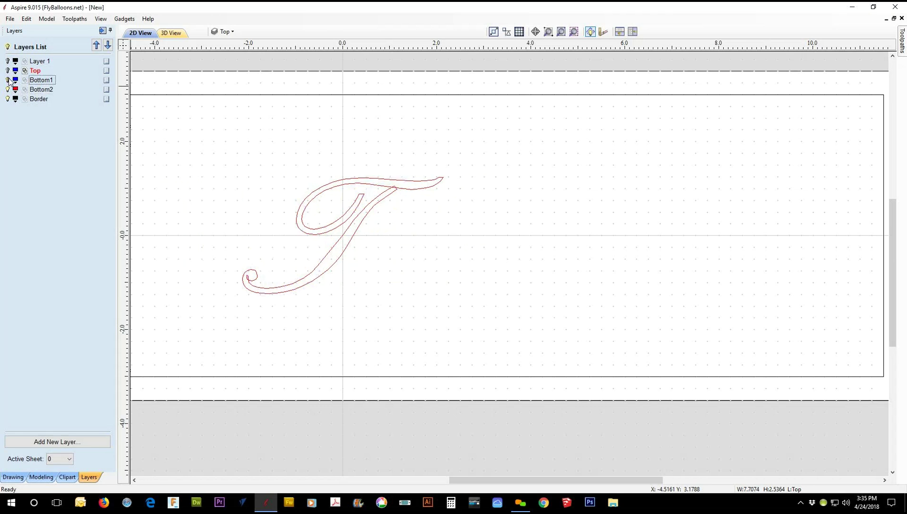
left_click(8, 80)
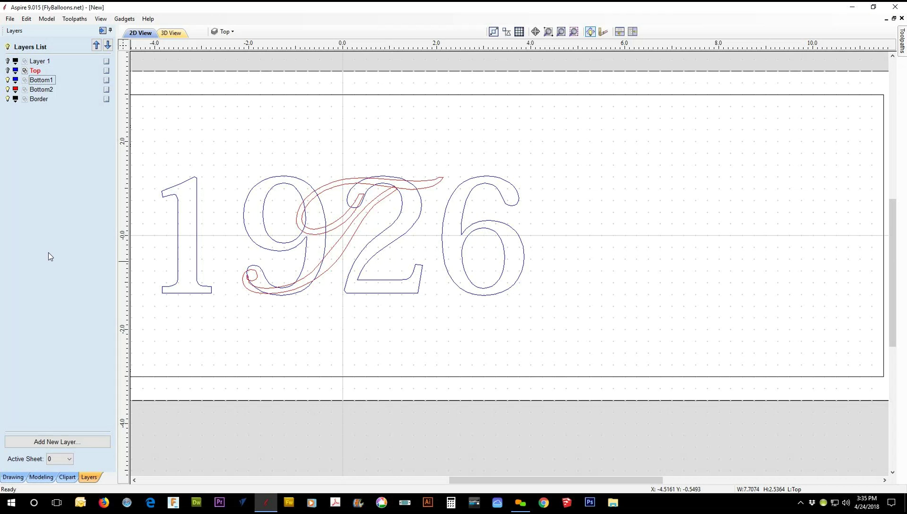
Select the 1926 text on Bottom1 and make Bottom1 the active layer.
left_click(400, 281)
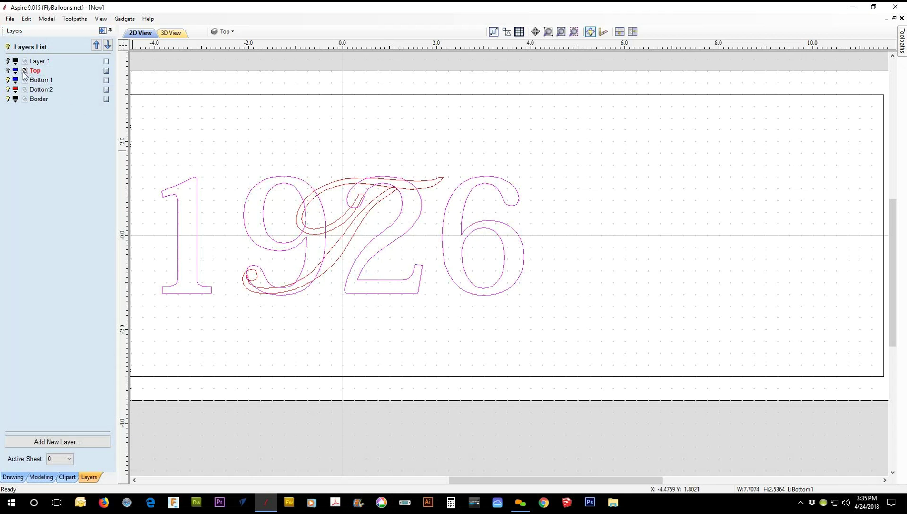
left_click(42, 80)
left_click(34, 91)
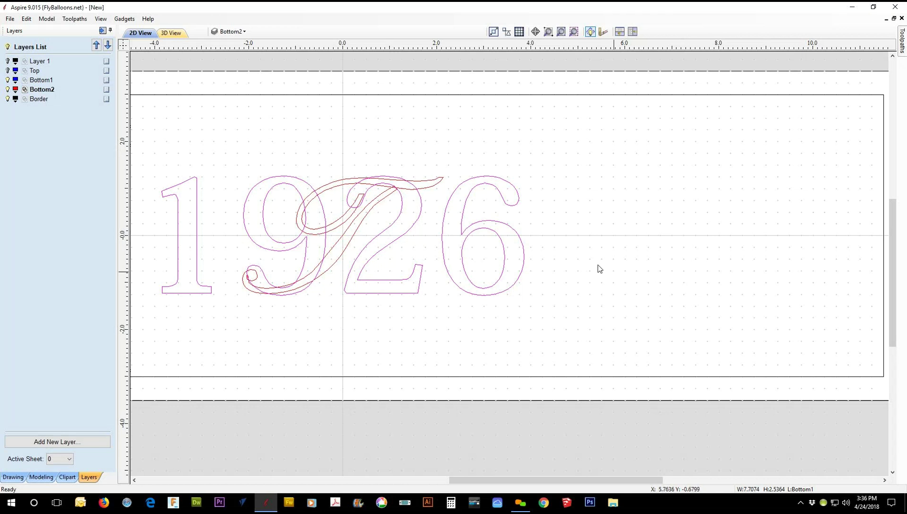
left_click(42, 80)
left_click(13, 477)
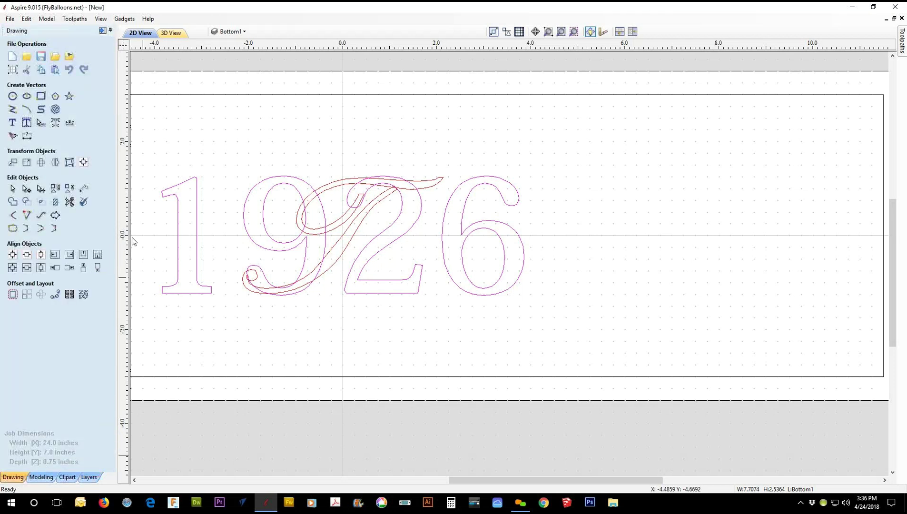
left_click(69, 202)
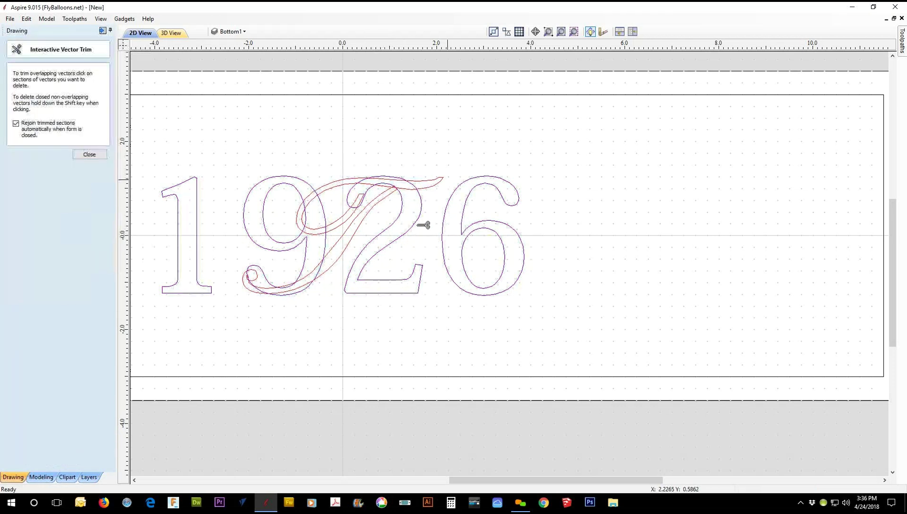
scroll(423, 225, "up", 4)
middle_click_drag(288, 302, 539, 275)
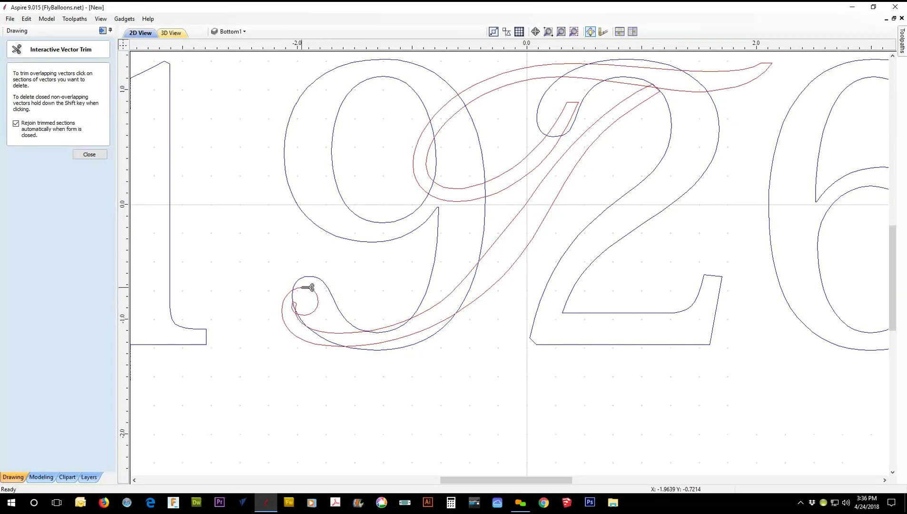
left_click(103, 157)
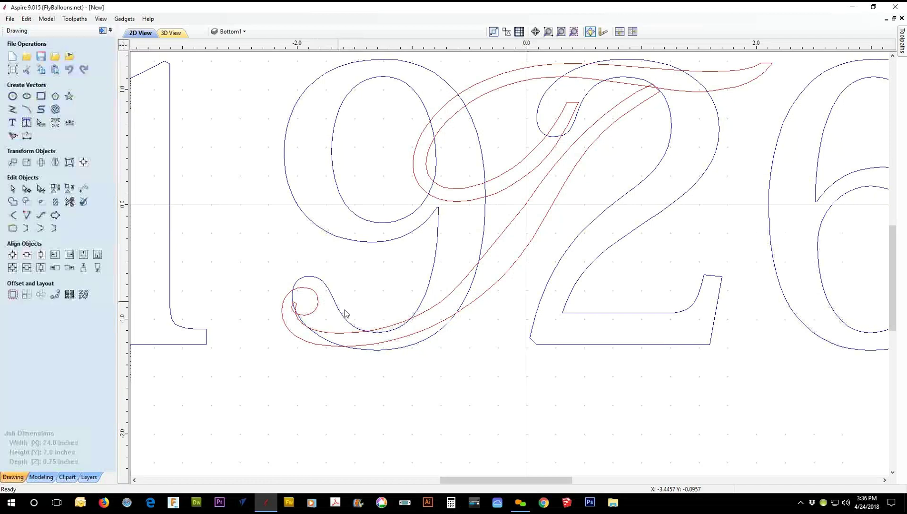
left_click(69, 201)
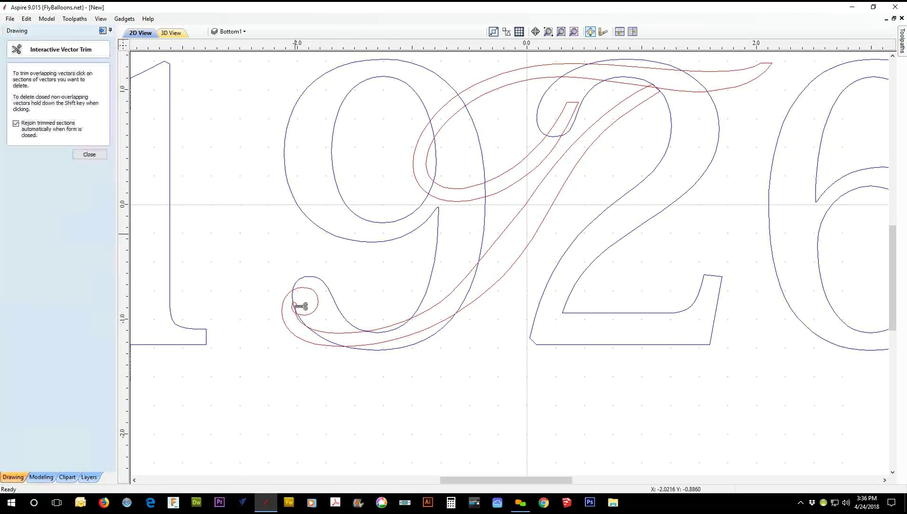
left_click(89, 155)
Select the script T, make Bottom2 the active layer and convert the letter to curves.
left_click(317, 312)
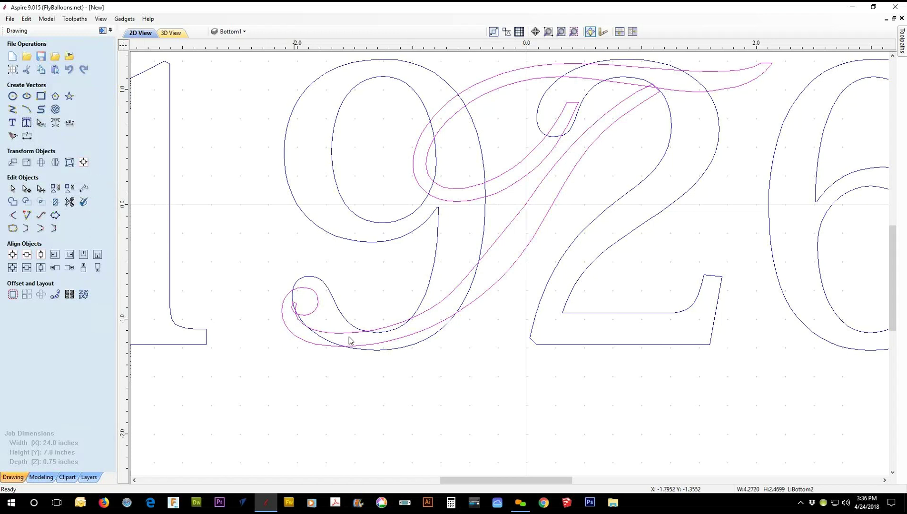
left_click(89, 477)
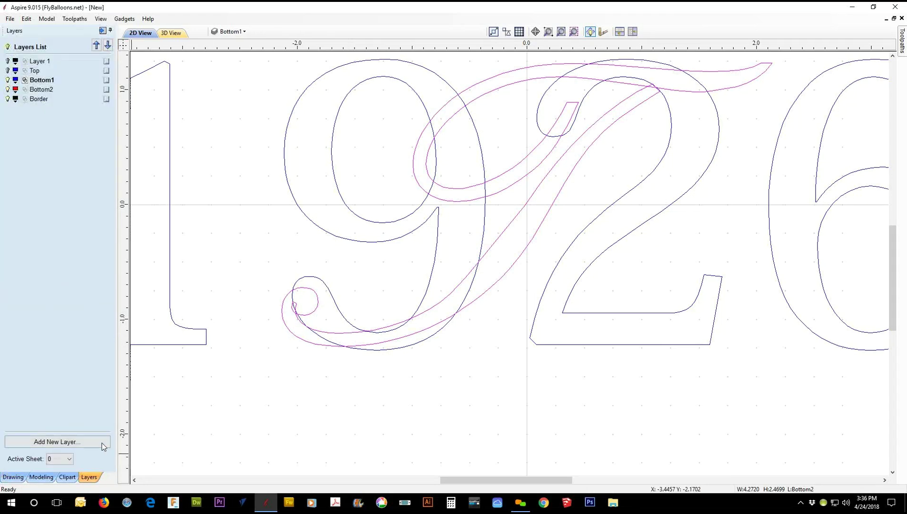
left_click(44, 91)
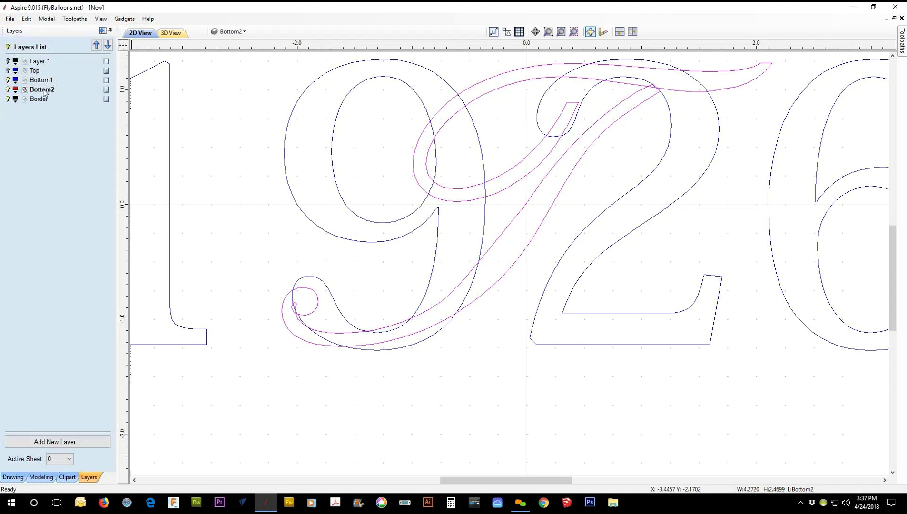
left_click(12, 478)
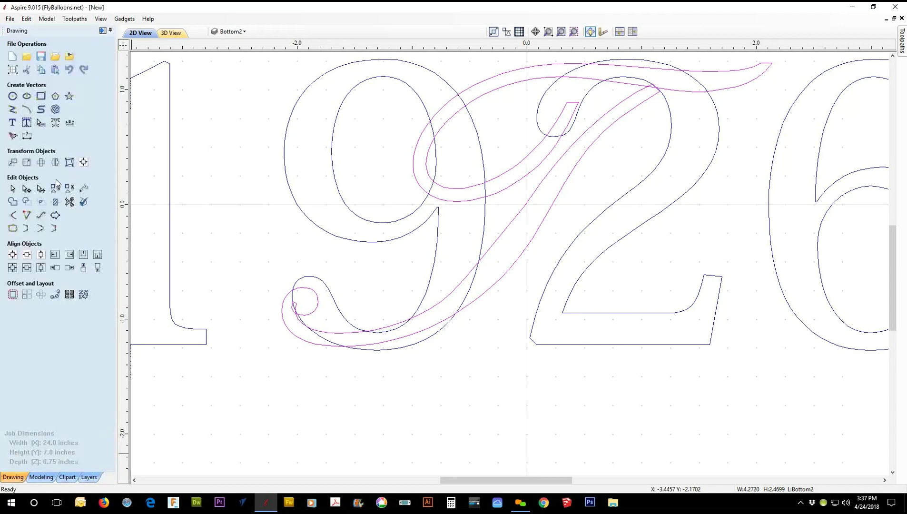
left_click(56, 124)
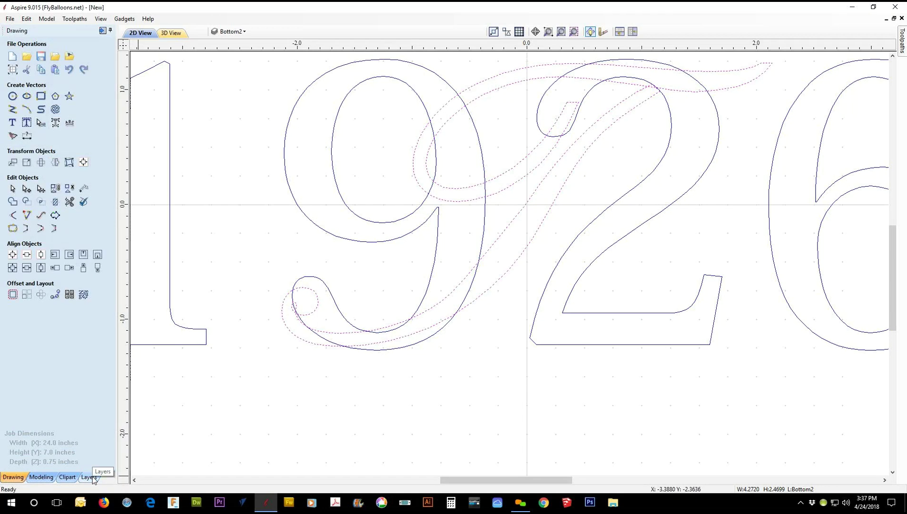
Try trimming the script T's lower tail and curl where they overlap the 9, and undo the cuts.
left_click(69, 202)
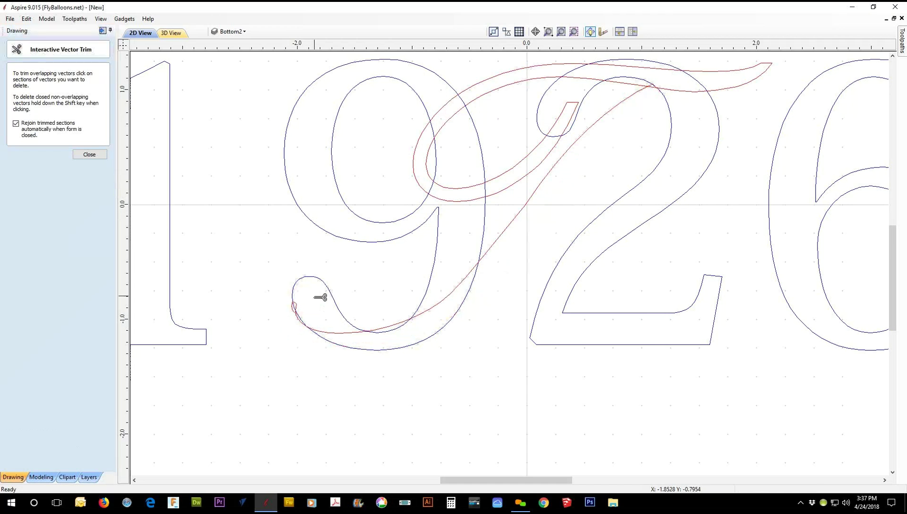
scroll(324, 317, "up", 5)
left_click(204, 238)
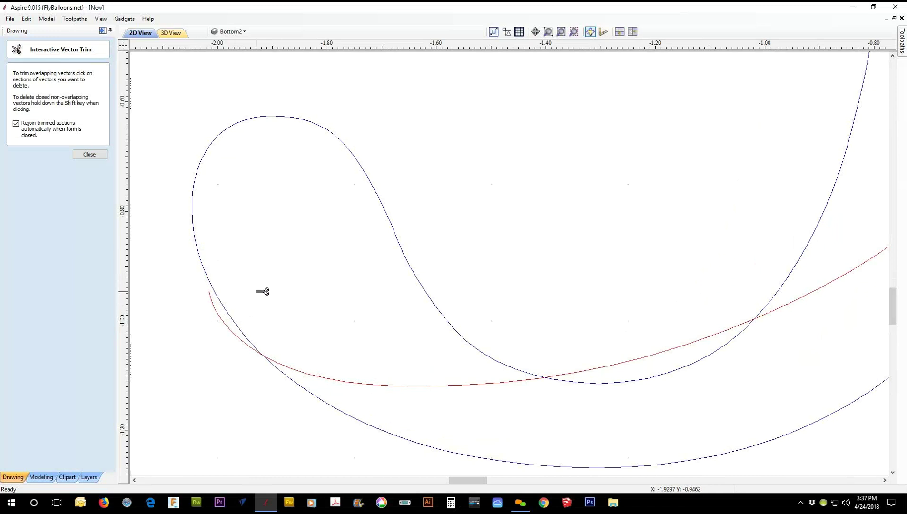
key("ctrl+z")
left_click(212, 242)
left_click(376, 386)
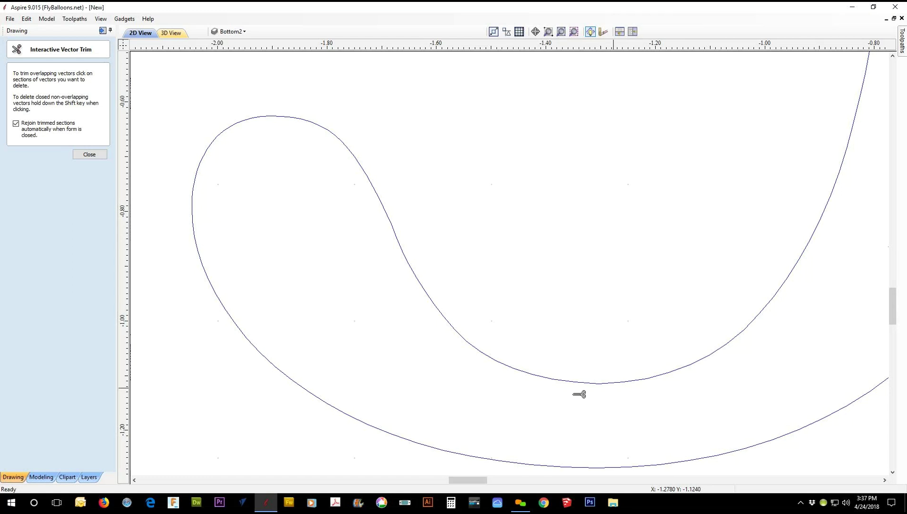
key("ctrl+z")
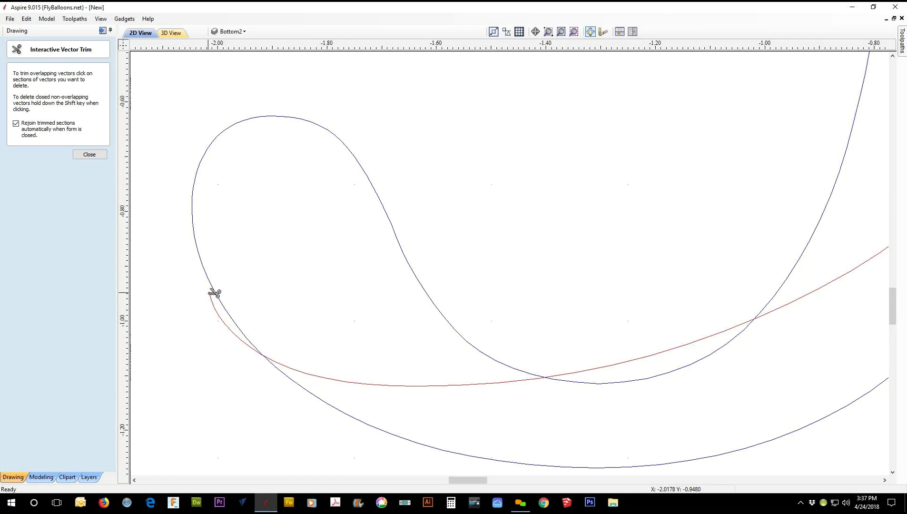
scroll(267, 291, "down", 3)
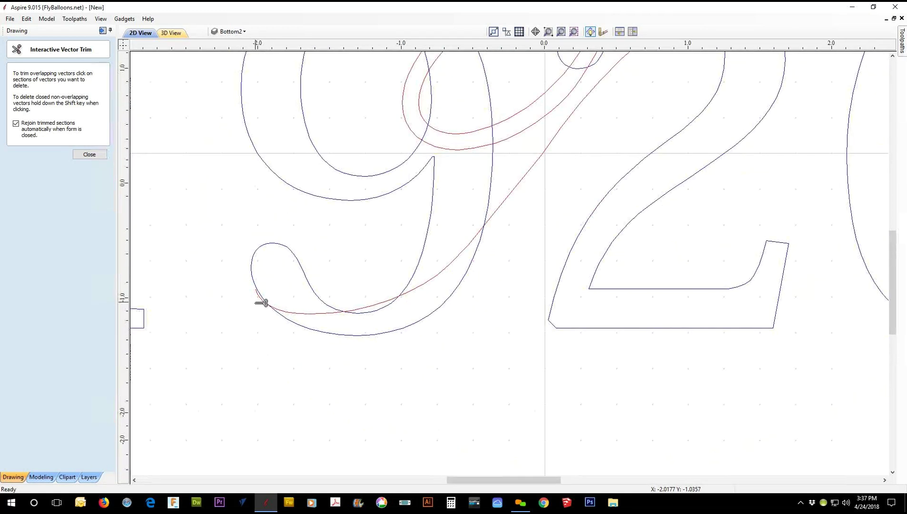
scroll(262, 303, "down", 2)
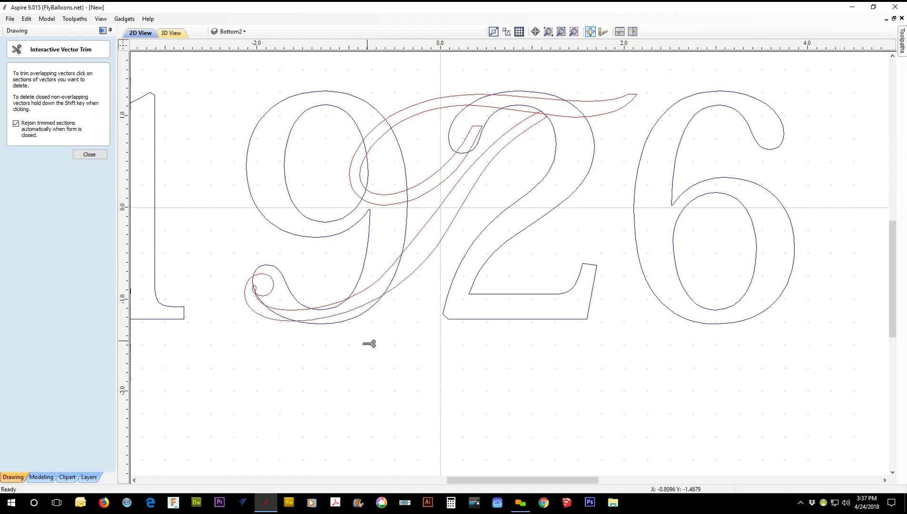
Try trimming the script T's stem edge and crossbar, undo both cuts and leave the vector trim tool with rejoining of trimmed sections enabled.
left_click(303, 312)
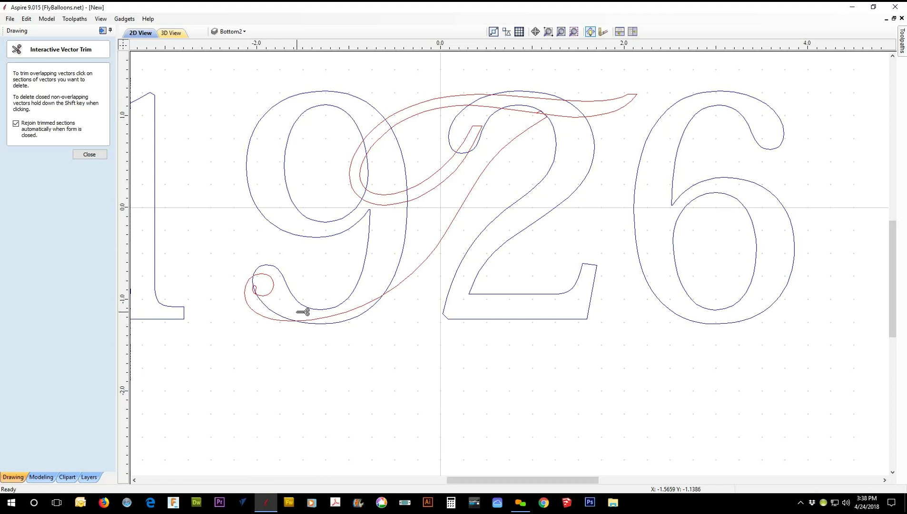
key("ctrl+z")
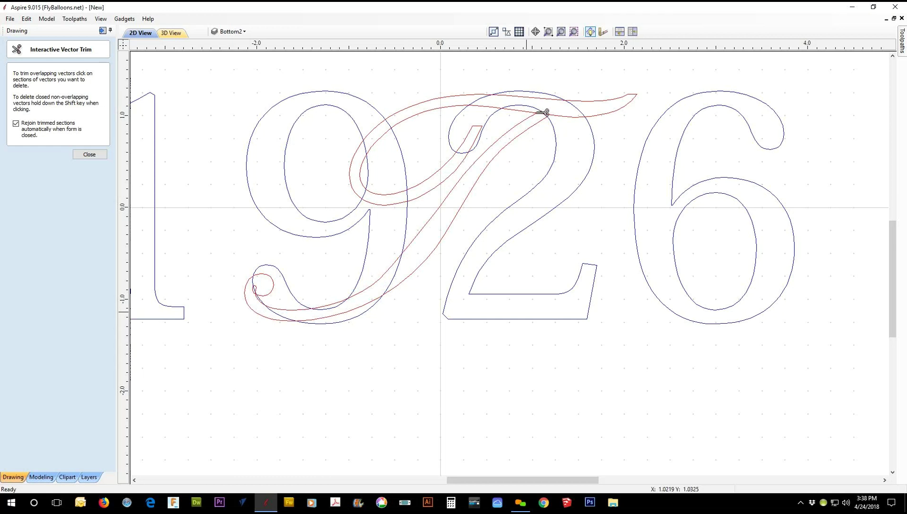
left_click(18, 126)
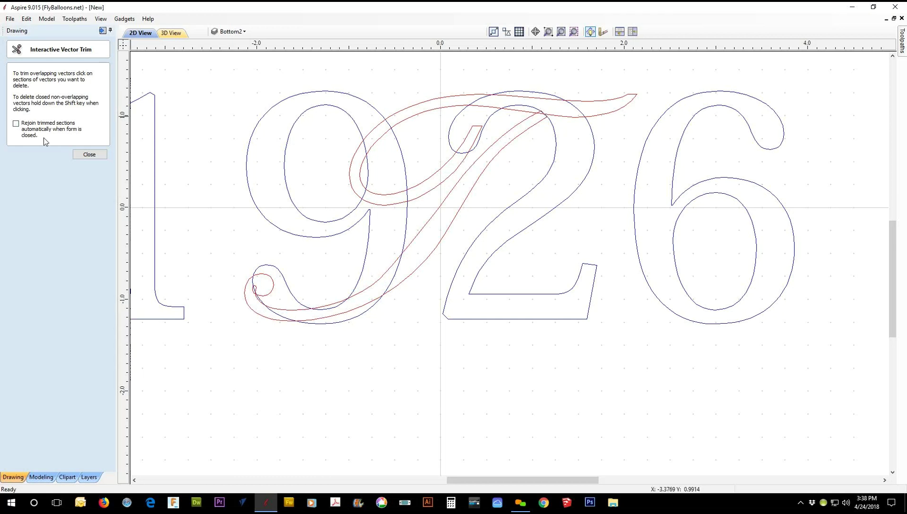
left_click(16, 125)
left_click(491, 108)
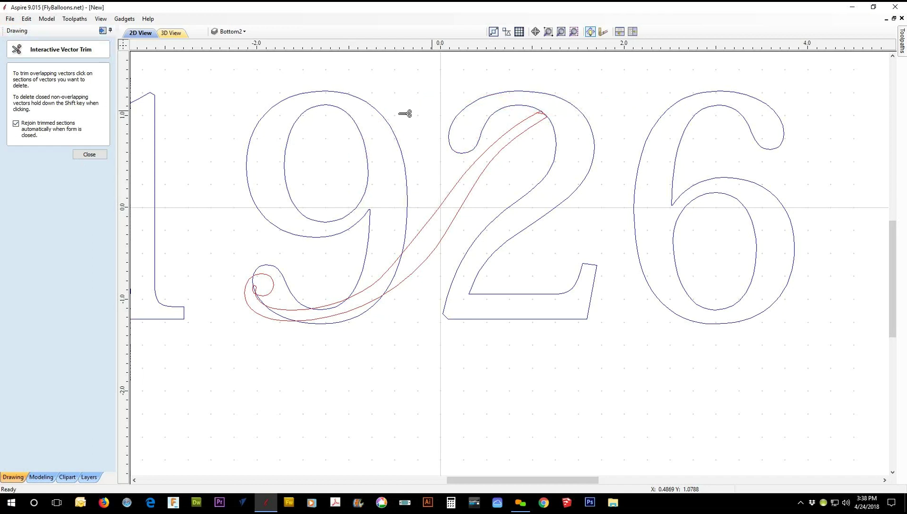
key("ctrl+z")
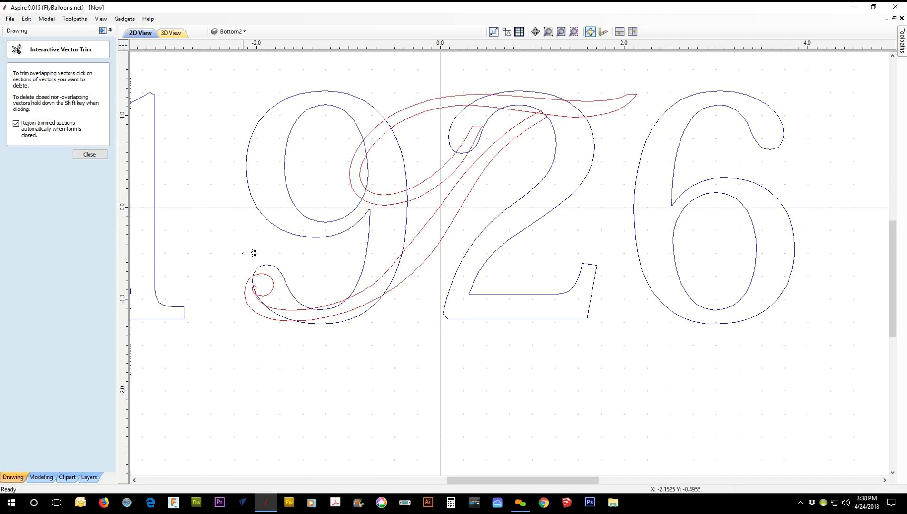
scroll(377, 277, "up", 1)
scroll(377, 277, "down", 1)
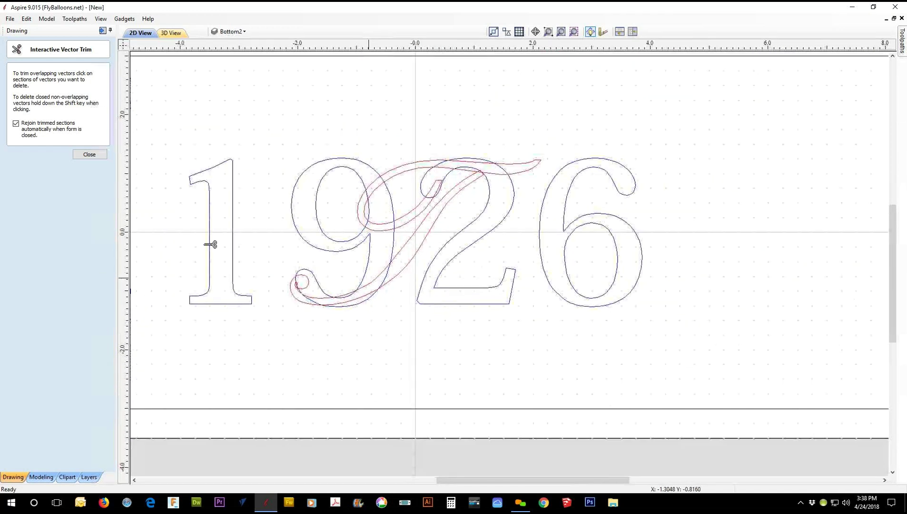
left_click(94, 156)
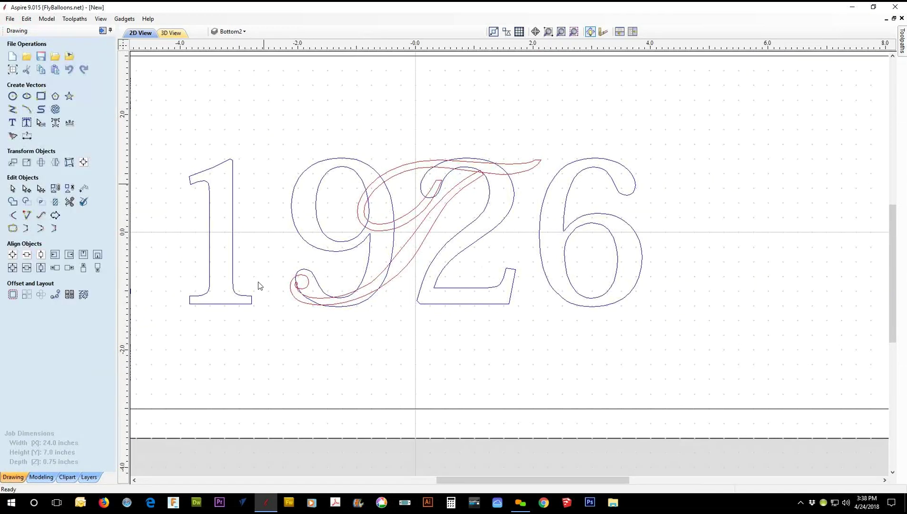
Hide the Bottom1, Bottom2 and Border layers so that nothing is displayed.
left_click(90, 477)
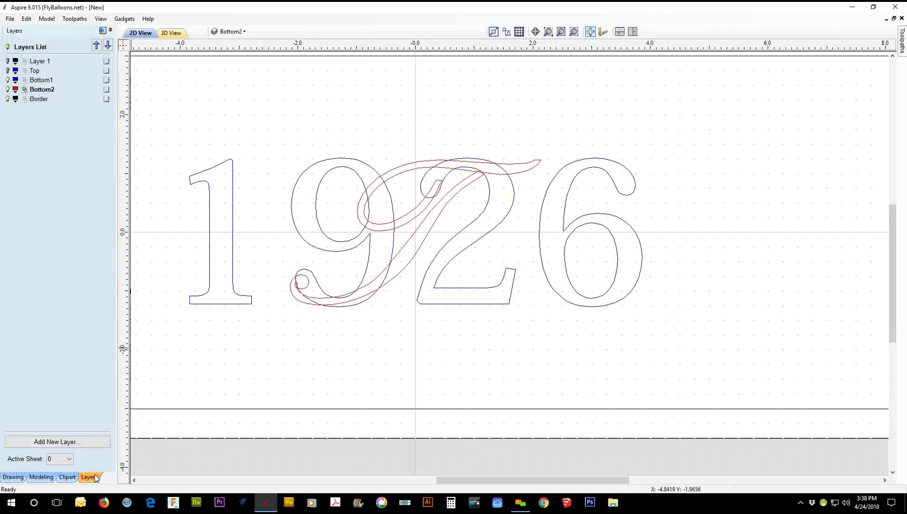
left_click(8, 80)
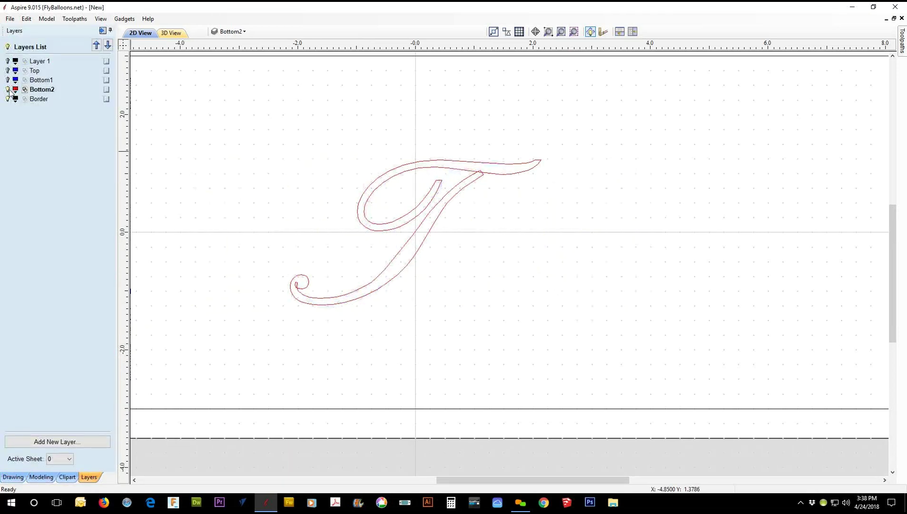
left_click(8, 89)
left_click(8, 99)
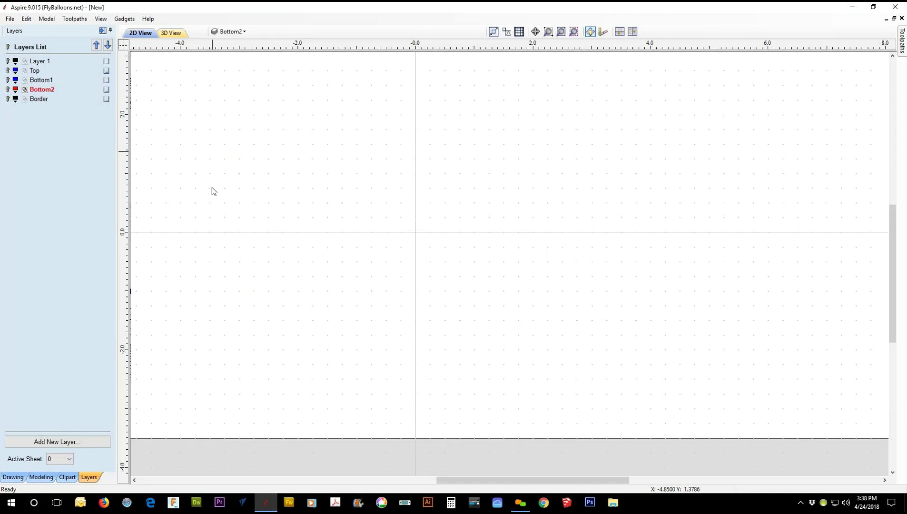
Display Layer 1, Top, Bottom1 and Bottom2 one at a time to review each layer's contents.
left_click(7, 61)
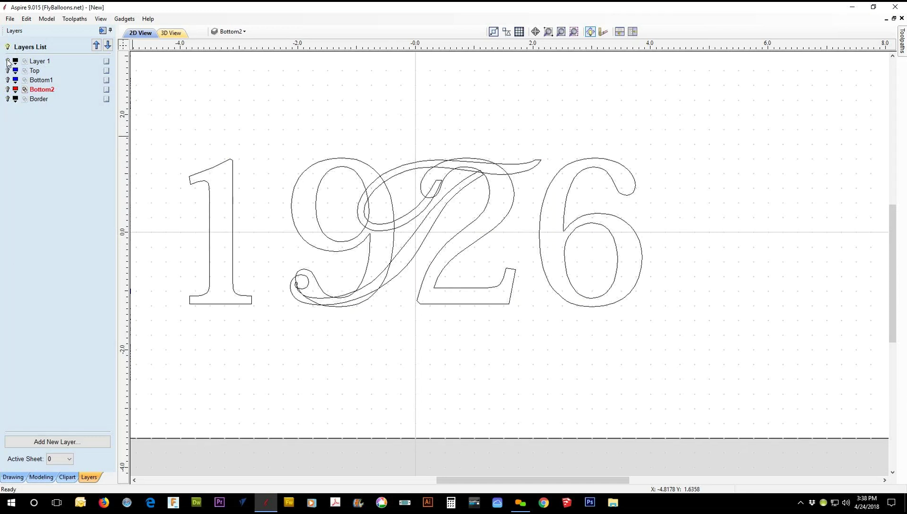
left_click(8, 61)
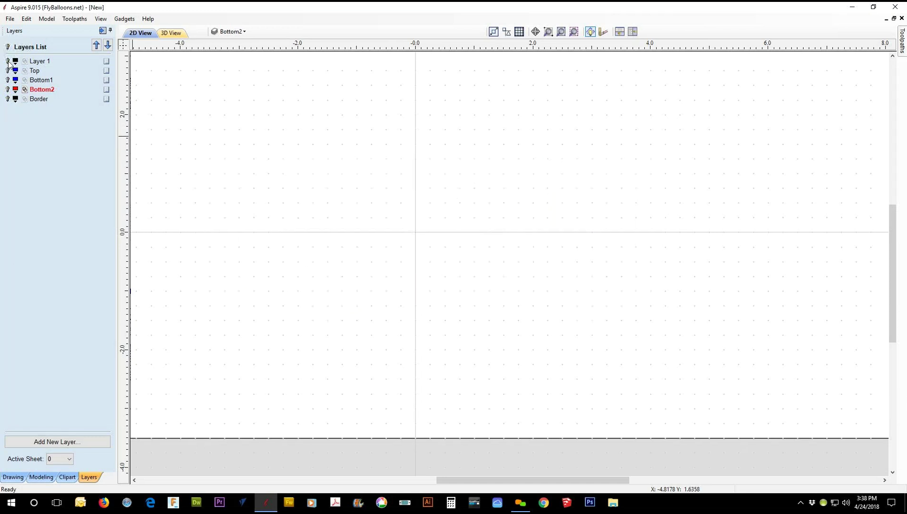
left_click(8, 70)
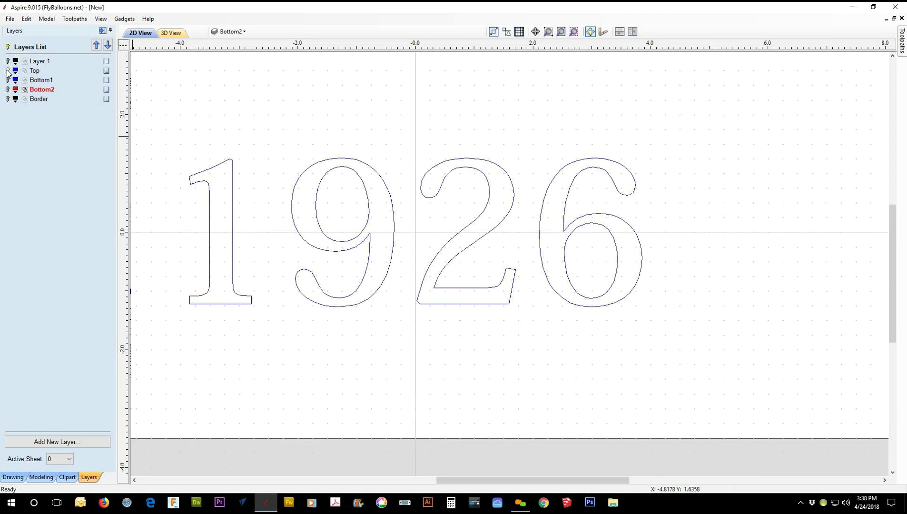
left_click(8, 70)
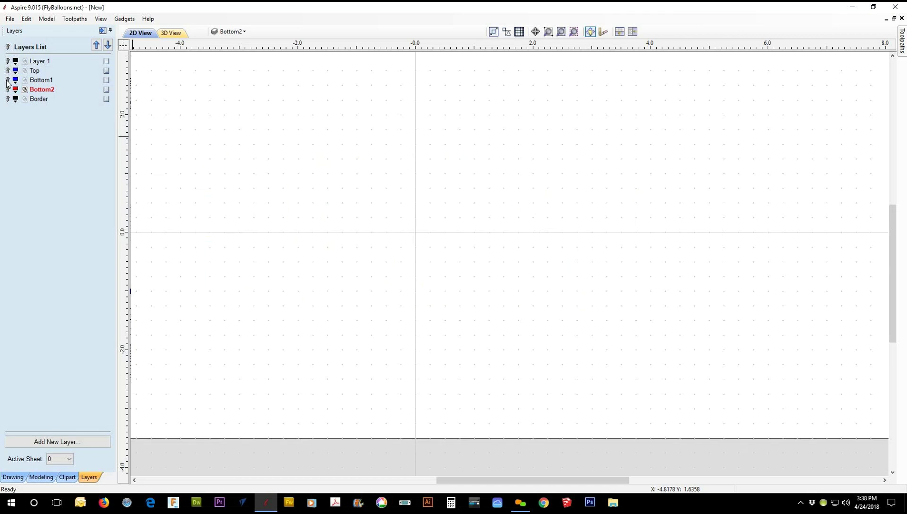
left_click(8, 80)
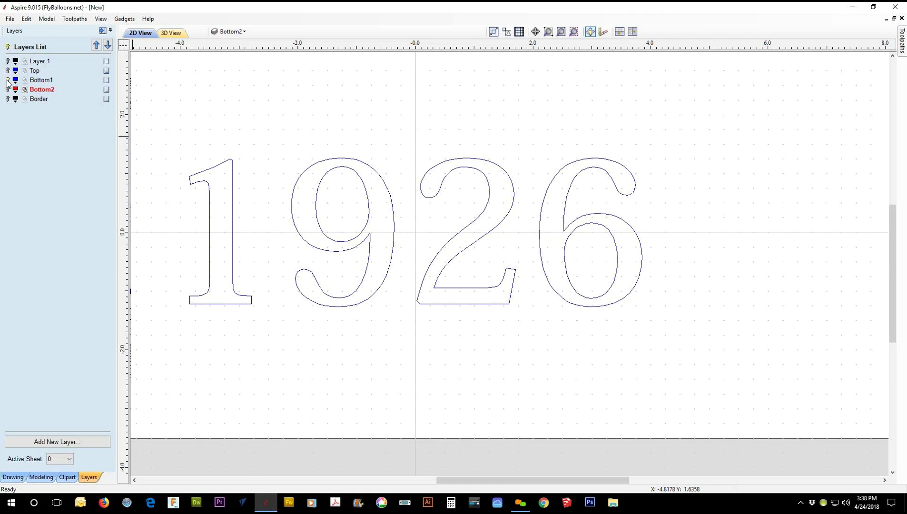
left_click(7, 80)
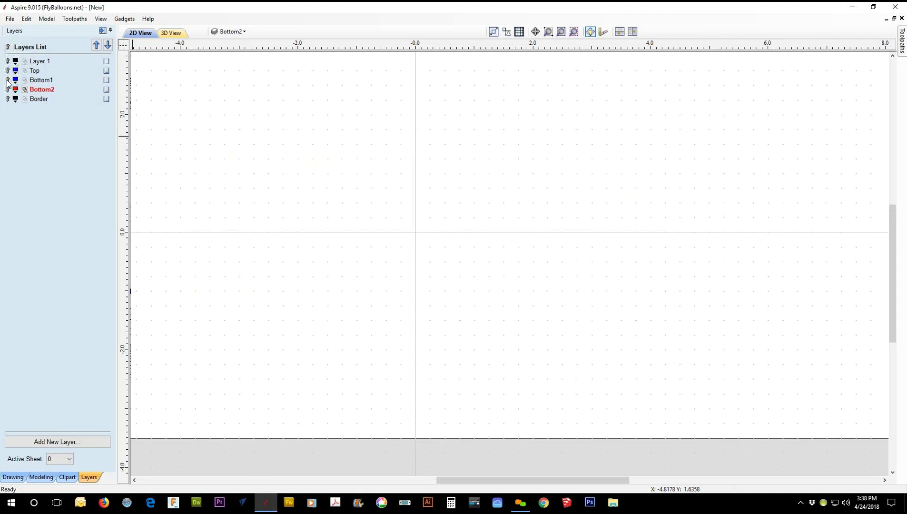
left_click(7, 89)
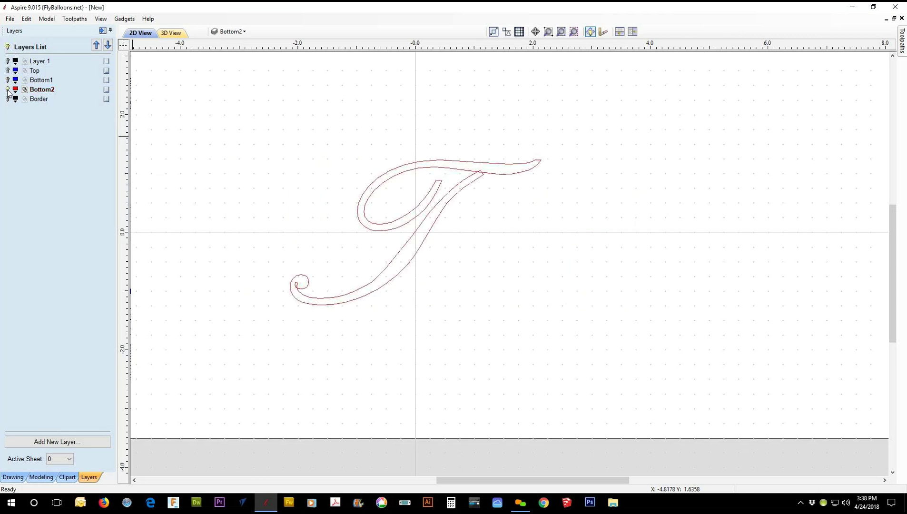
left_click(7, 89)
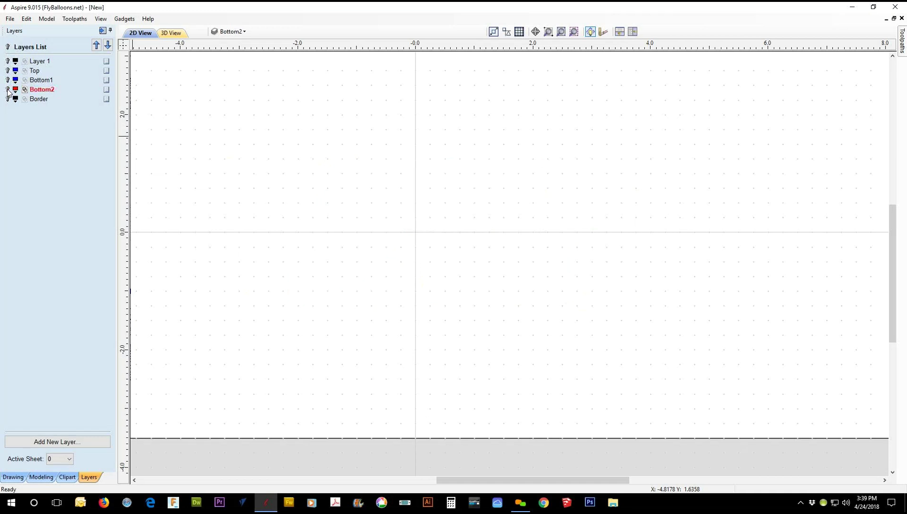
Show the Border, Bottom2 and Bottom1 layers together.
left_click(7, 99)
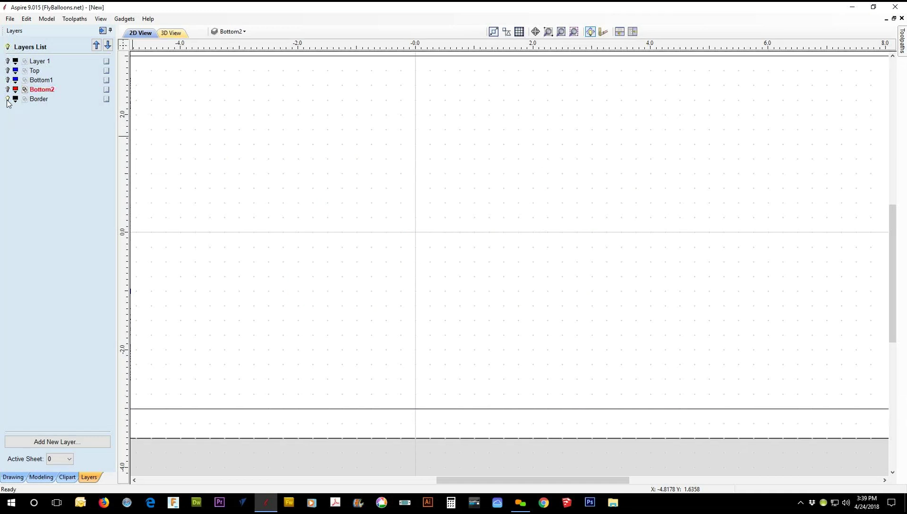
left_click(7, 100)
left_click(7, 99)
left_click(7, 90)
left_click(7, 90)
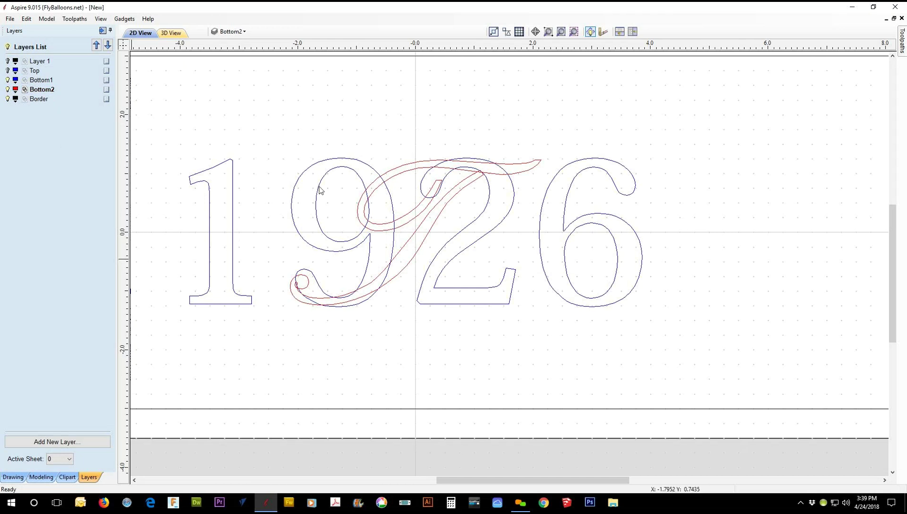
Try converting the 1926 text to curves while Bottom2 is active, check the T's stem, and undo the conversion.
left_click(252, 304)
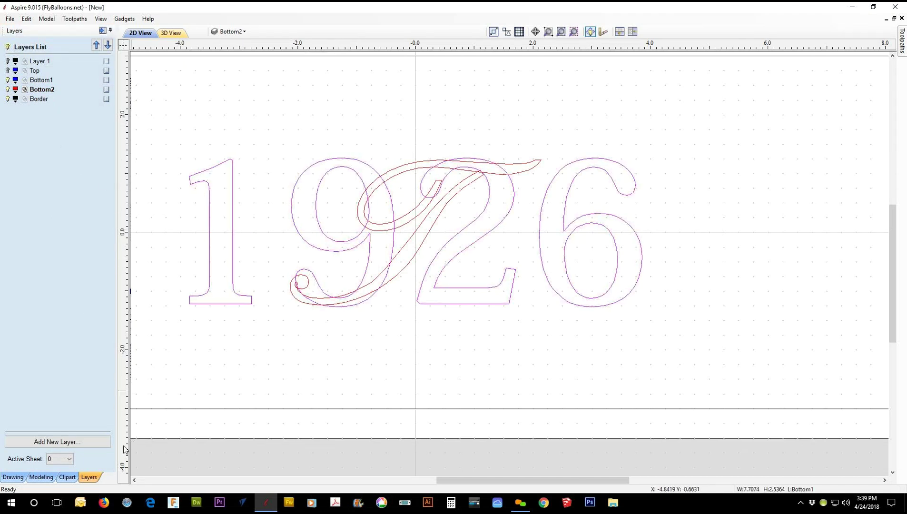
left_click(14, 478)
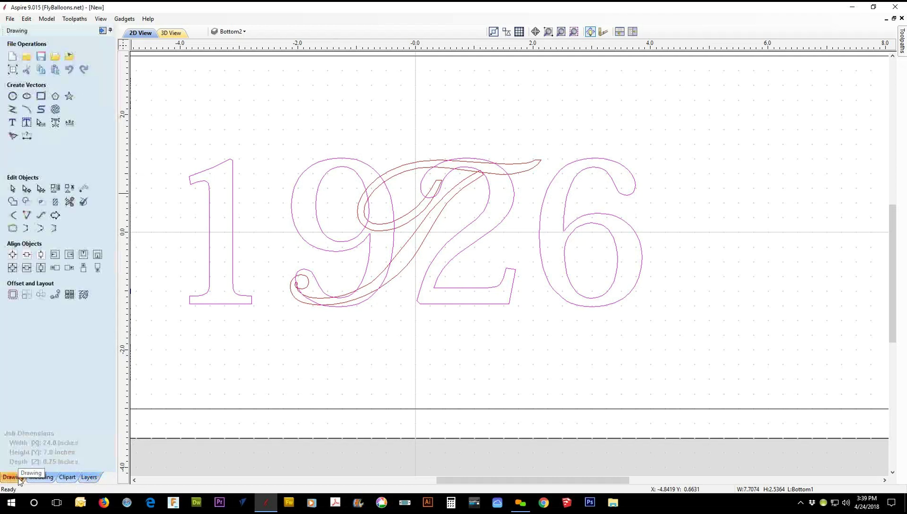
left_click(56, 123)
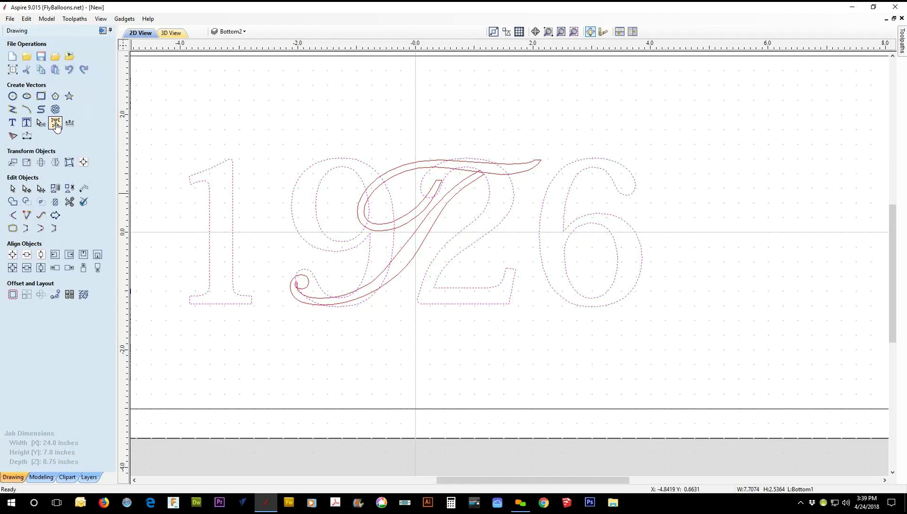
left_click(265, 346)
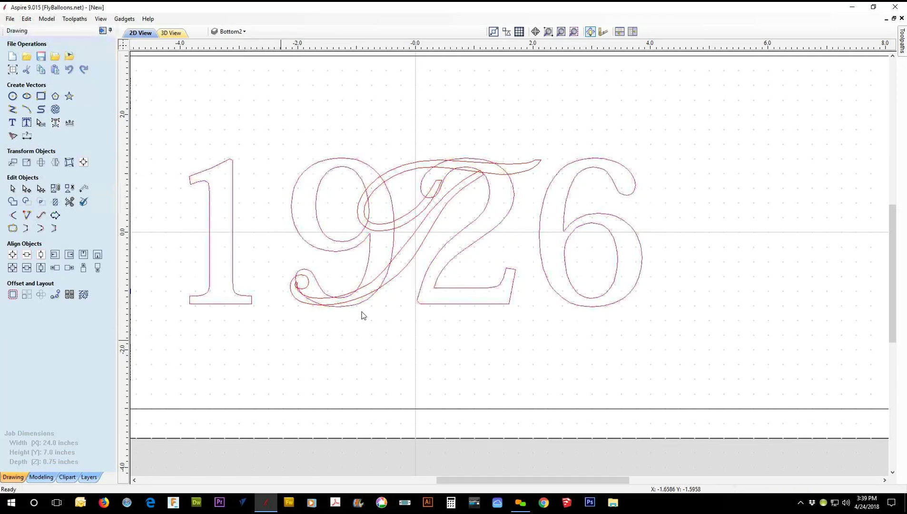
left_click(406, 267)
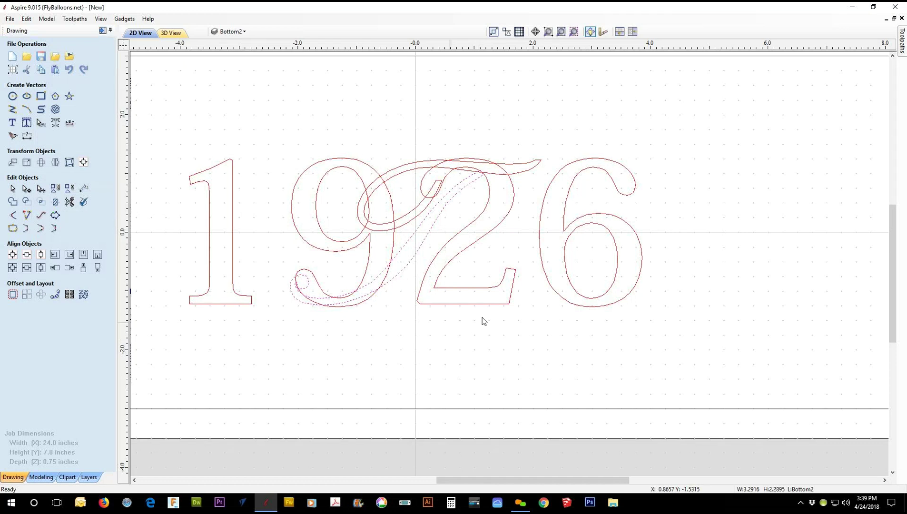
left_click(400, 343)
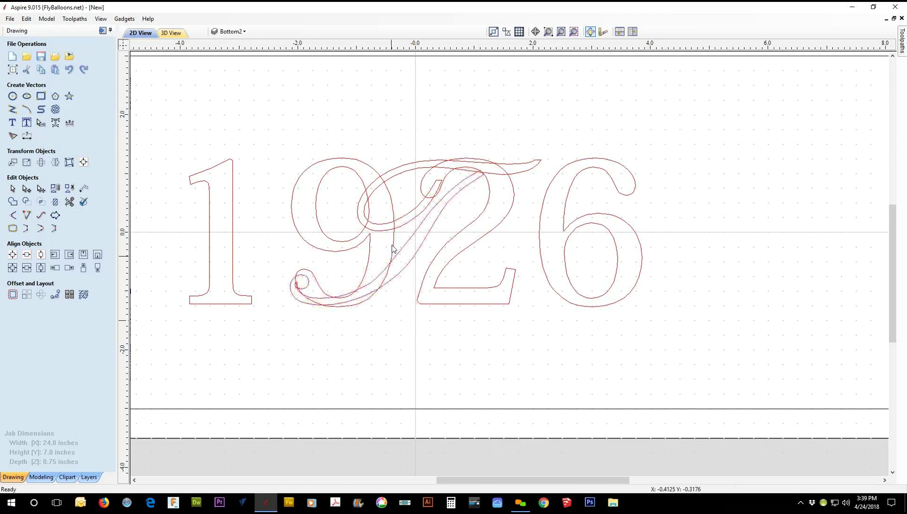
left_click(412, 238)
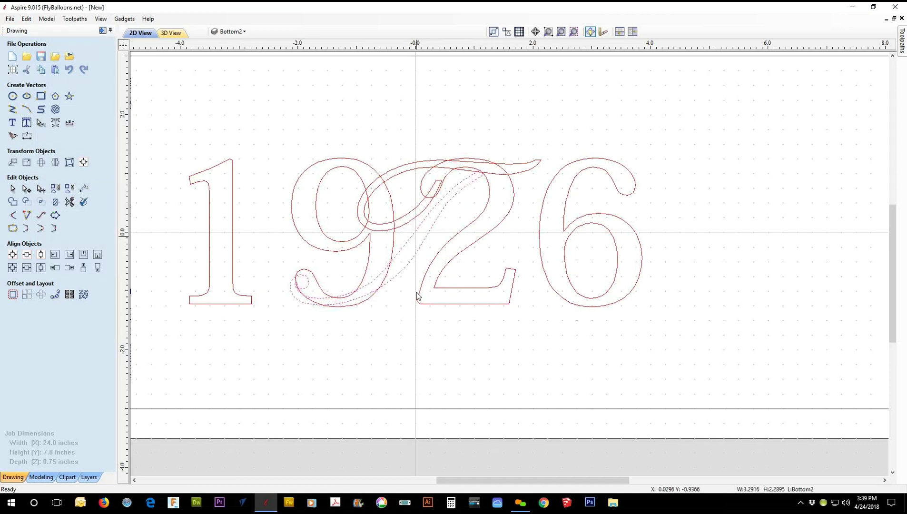
left_click(398, 357)
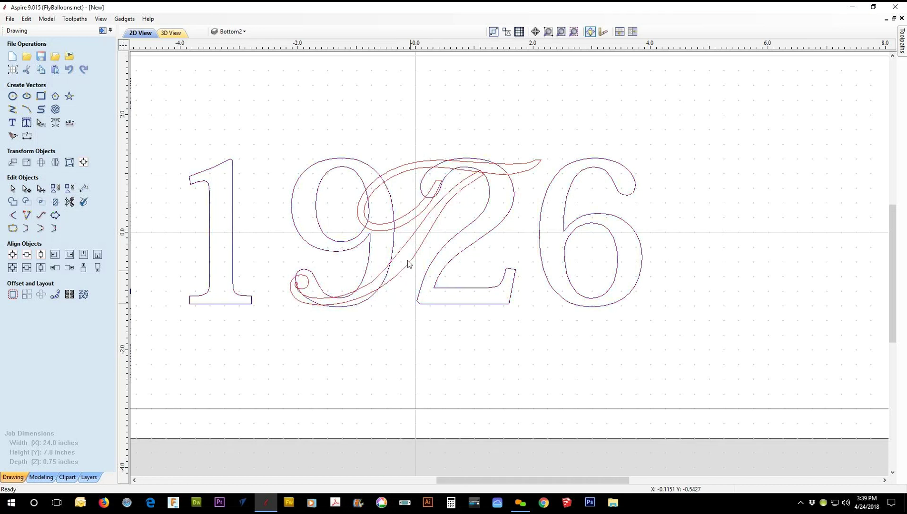
Make Bottom1 the active layer and convert the 1926 text to curves on it.
left_click(89, 477)
left_click(42, 80)
scroll(300, 318, "down", 1)
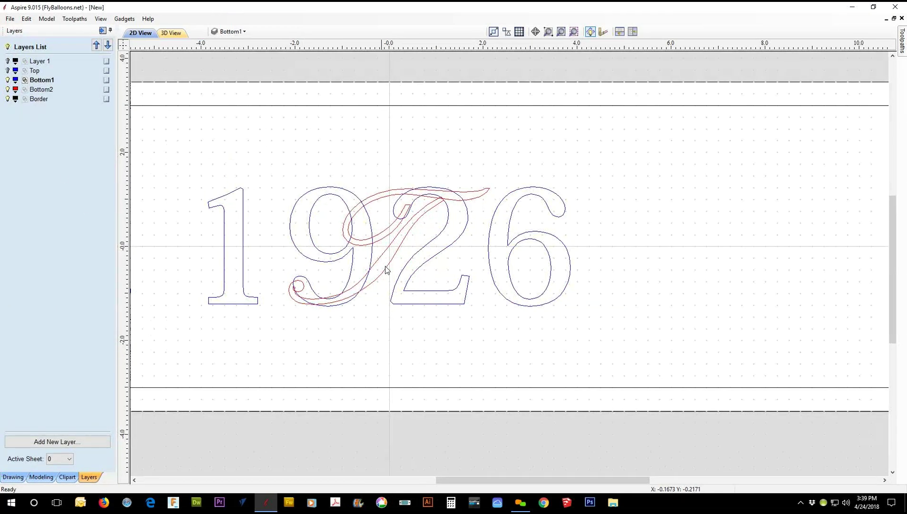
left_click(372, 257)
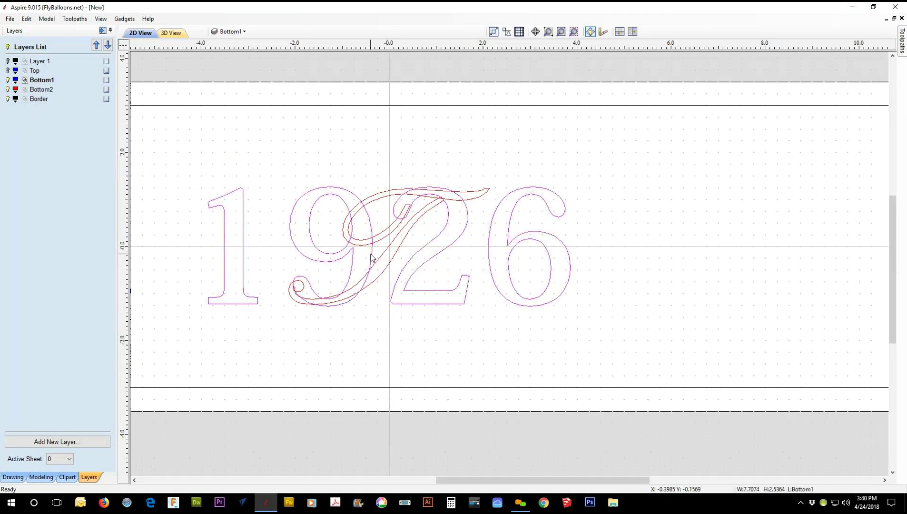
left_click(11, 477)
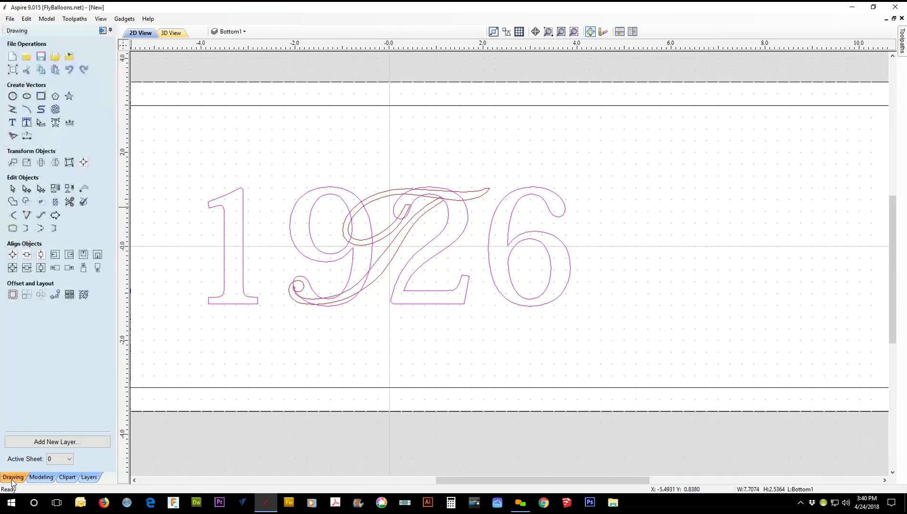
left_click(56, 124)
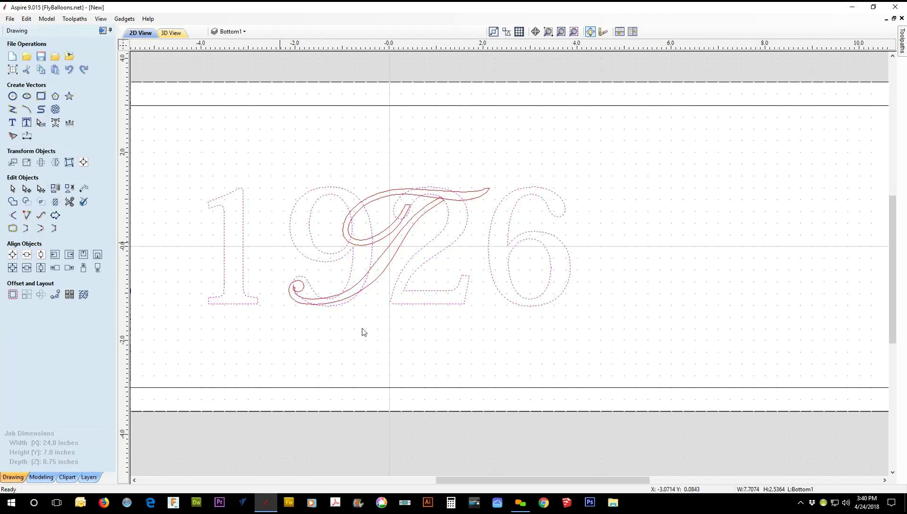
left_click(367, 346)
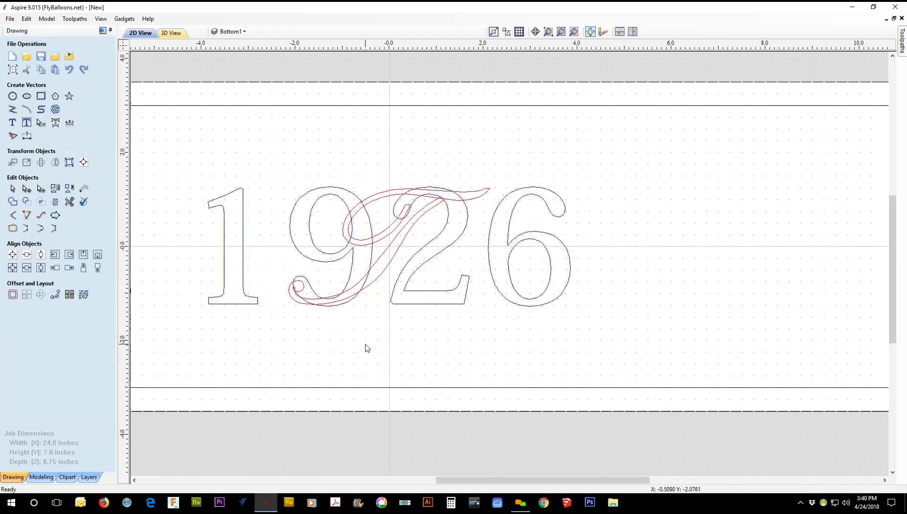
Select the script T's upper stroke and stem in turn to check that they are separate vectors.
left_click(385, 242)
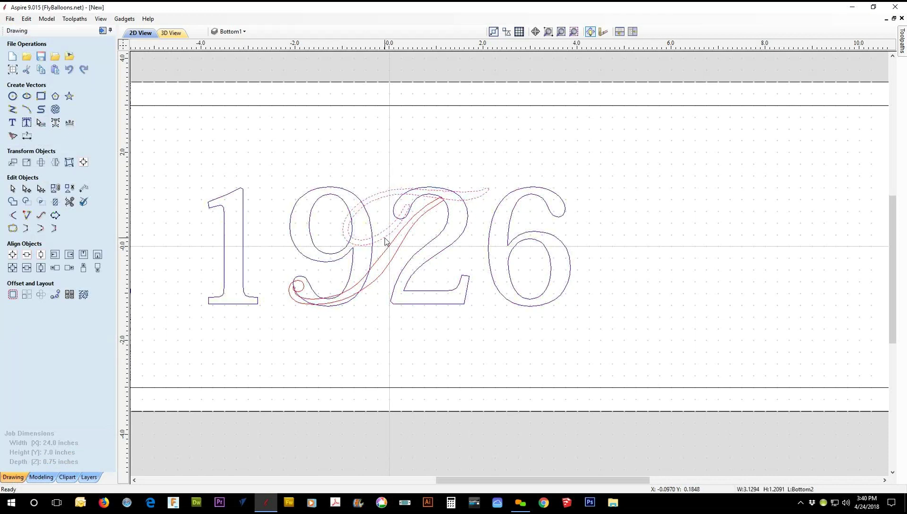
left_click(385, 238)
left_click(381, 297)
left_click(382, 276)
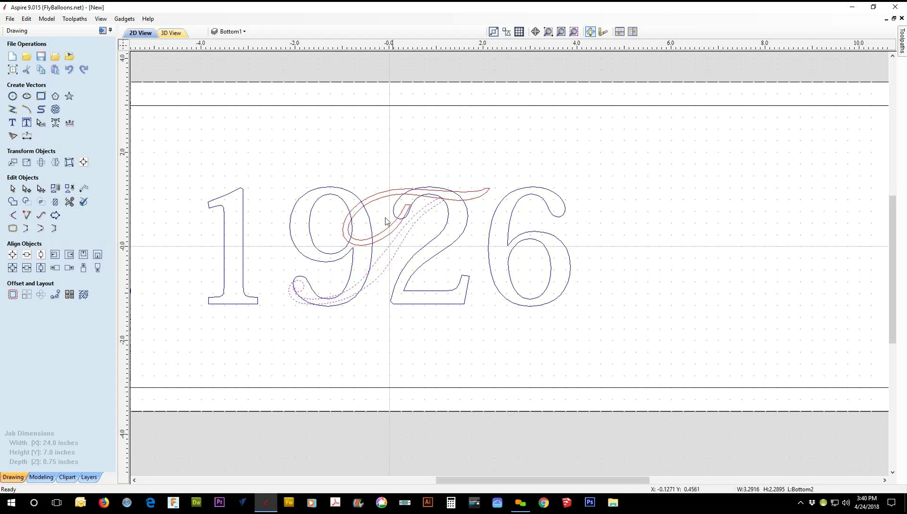
Use Interactive Vector Trim to remove the script T's stem and curl sections that lie inside the 9's lower curve.
left_click(374, 326)
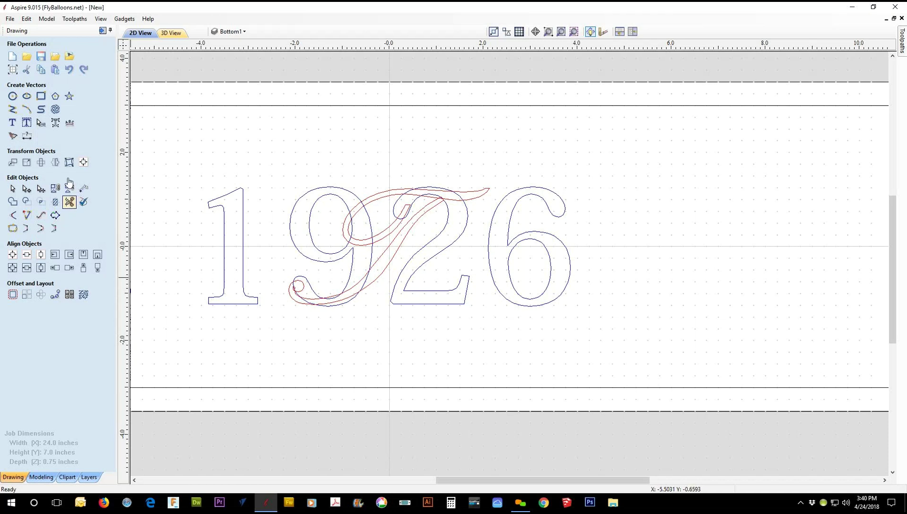
left_click(69, 201)
scroll(326, 305, "up", 3)
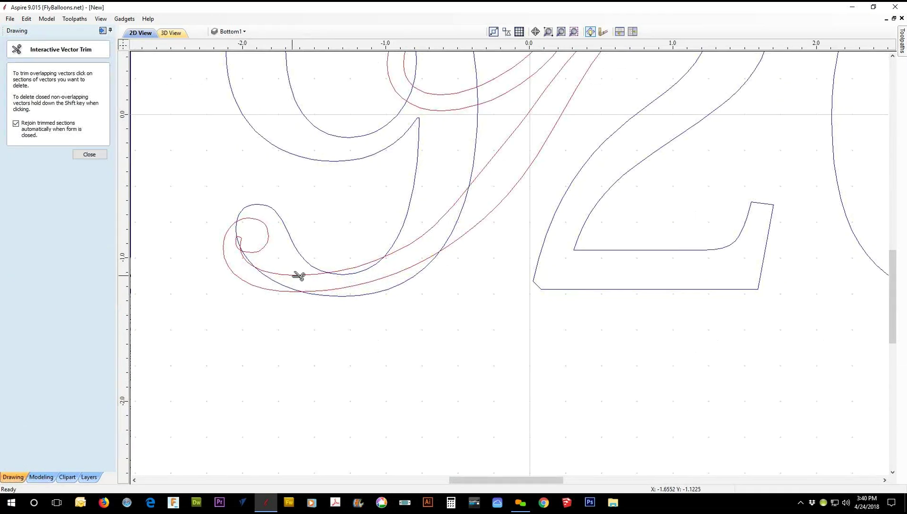
left_click(90, 477)
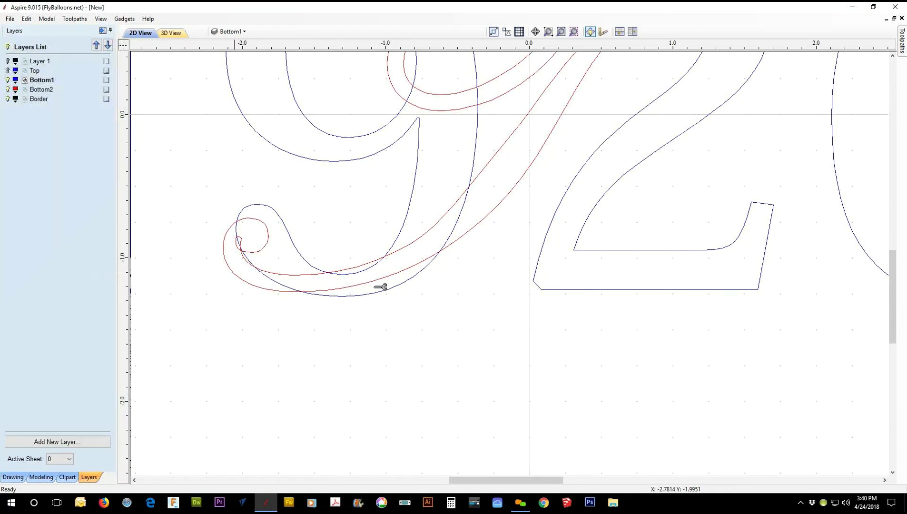
left_click(304, 275)
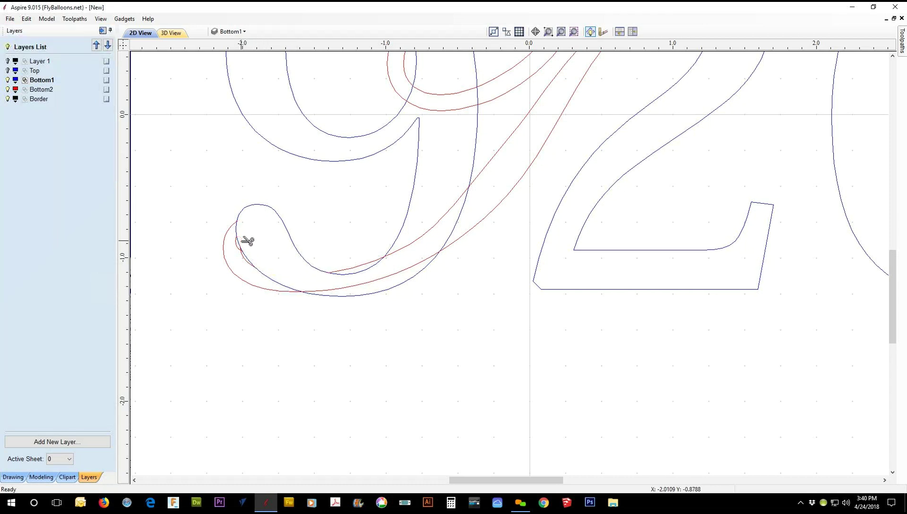
left_click(401, 249)
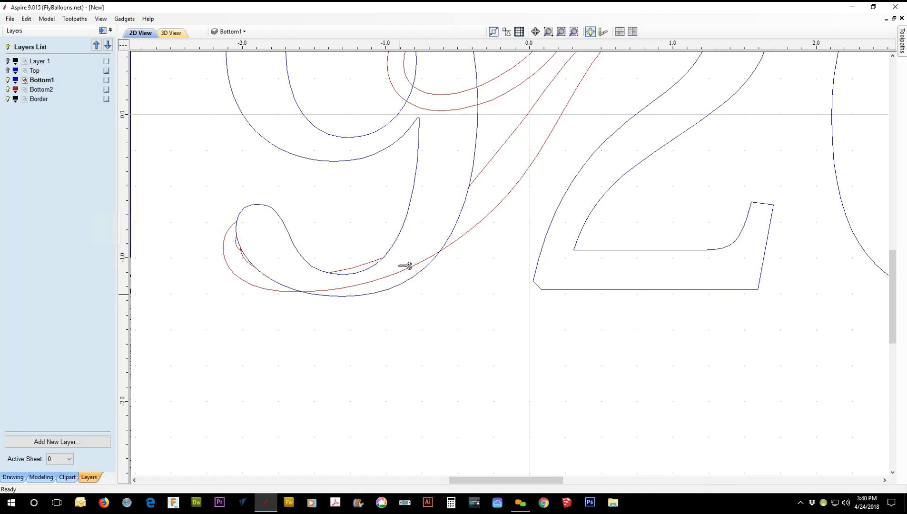
left_click(402, 272)
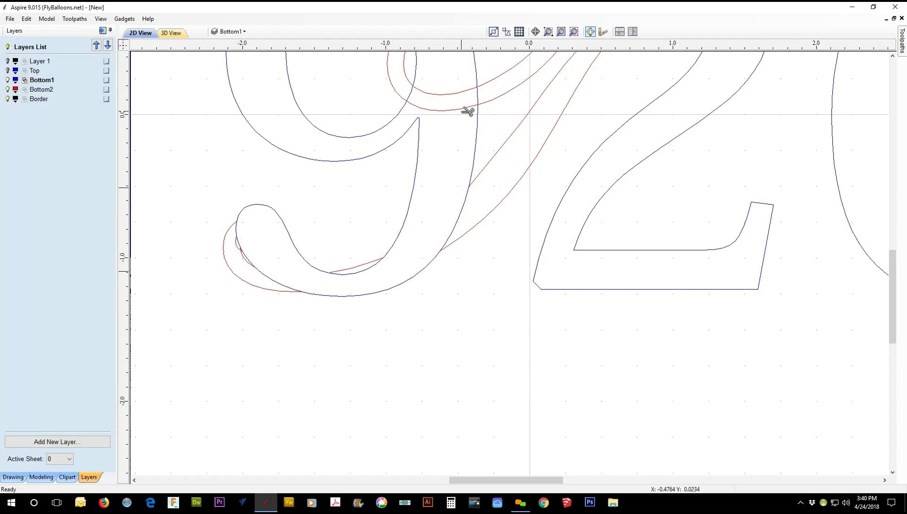
Trim the T's upper-stroke sections inside the 9 and the 2, including the hook end inside the 2's terminal.
scroll(454, 107, "down", 3)
scroll(452, 98, "down", 1)
scroll(450, 86, "up", 1)
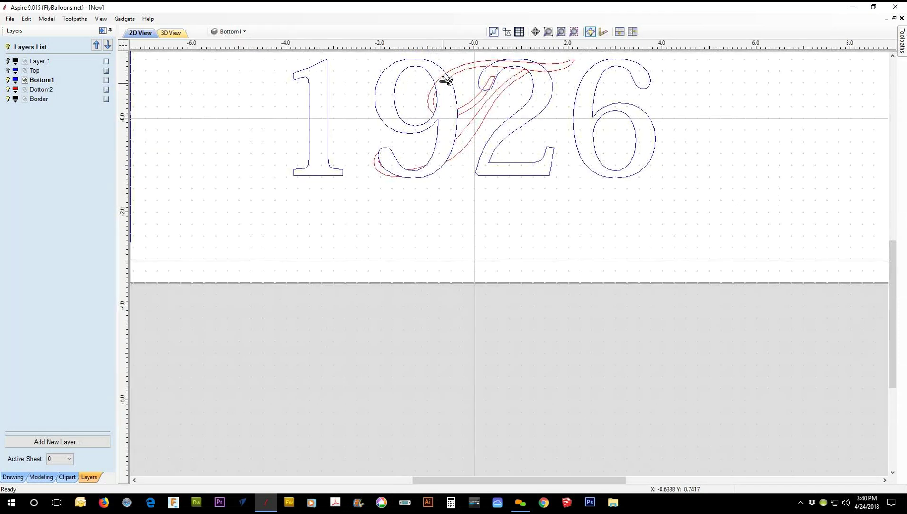
middle_click_drag(516, 105, 454, 264)
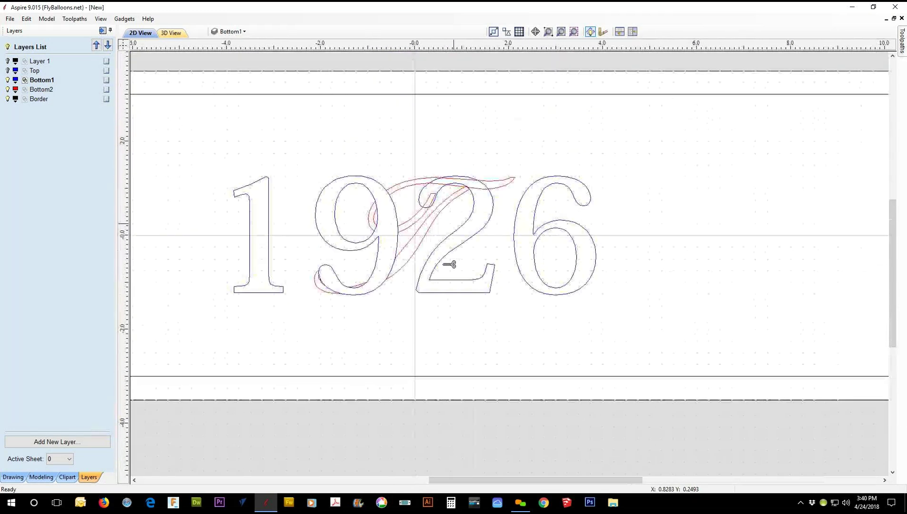
scroll(486, 259, "up", 1)
scroll(455, 283, "up", 2)
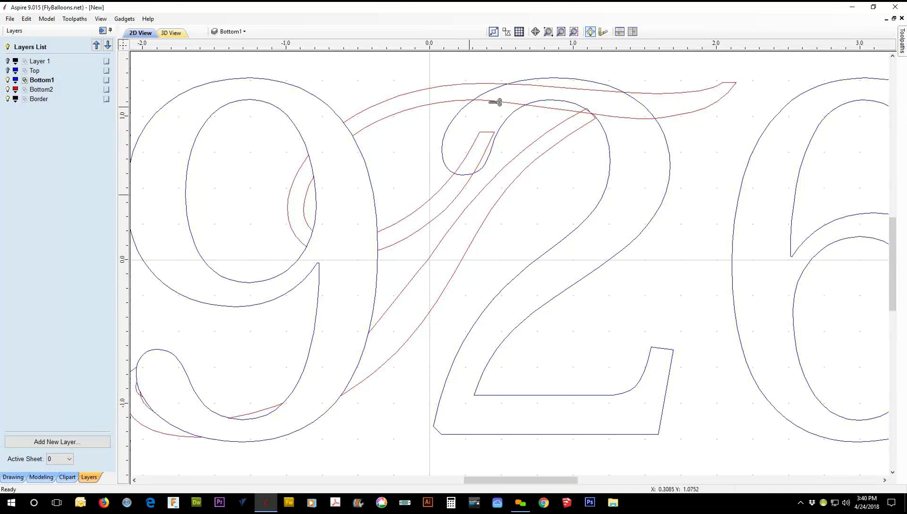
left_click(531, 88)
left_click(614, 116)
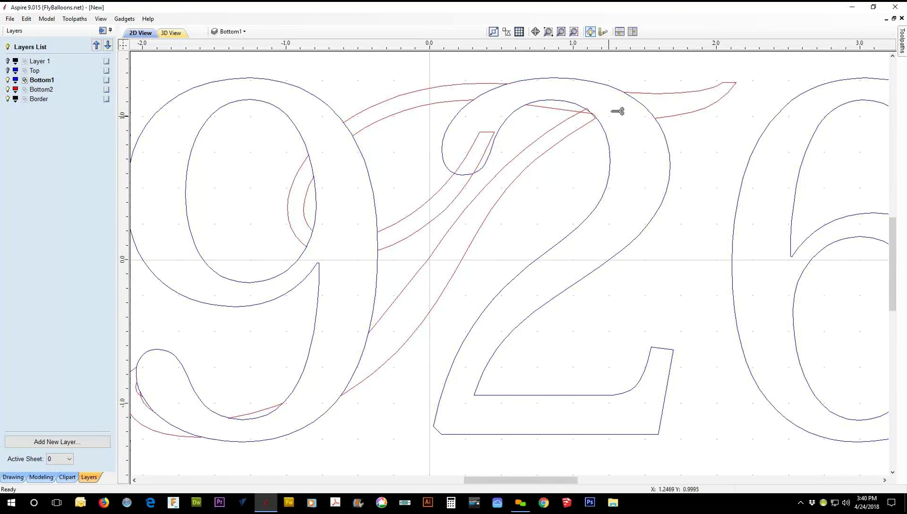
left_click(491, 135)
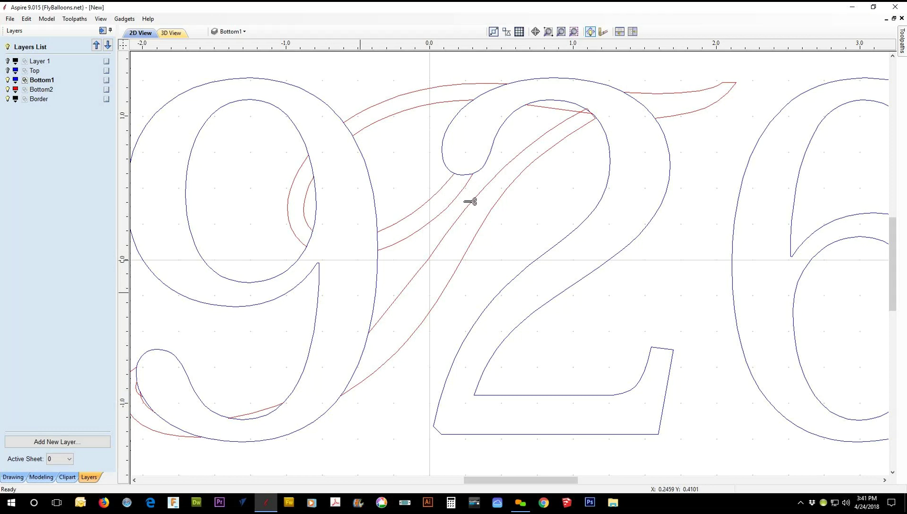
Trim the tip of the T's stem that extends past the 2's inner curve.
scroll(498, 194, "up", 2)
scroll(621, 105, "up", 2)
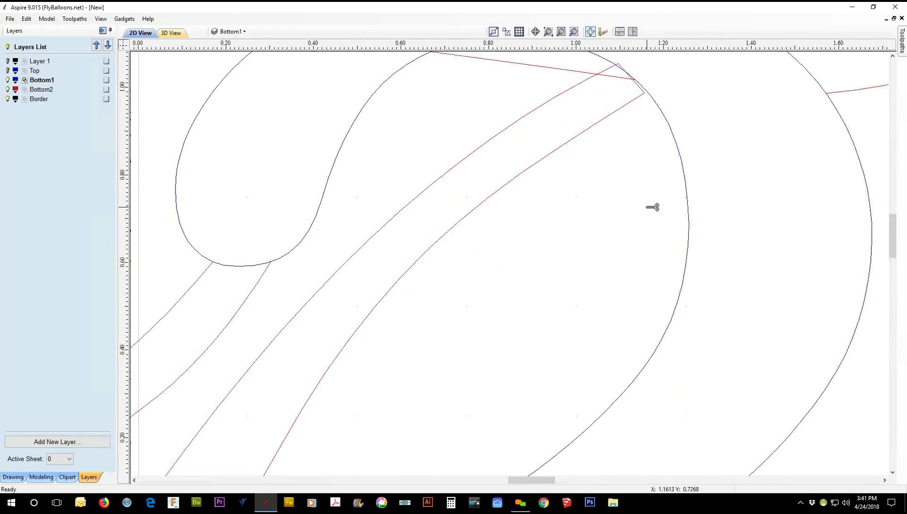
middle_click_drag(631, 208, 568, 397)
scroll(574, 303, "up", 5)
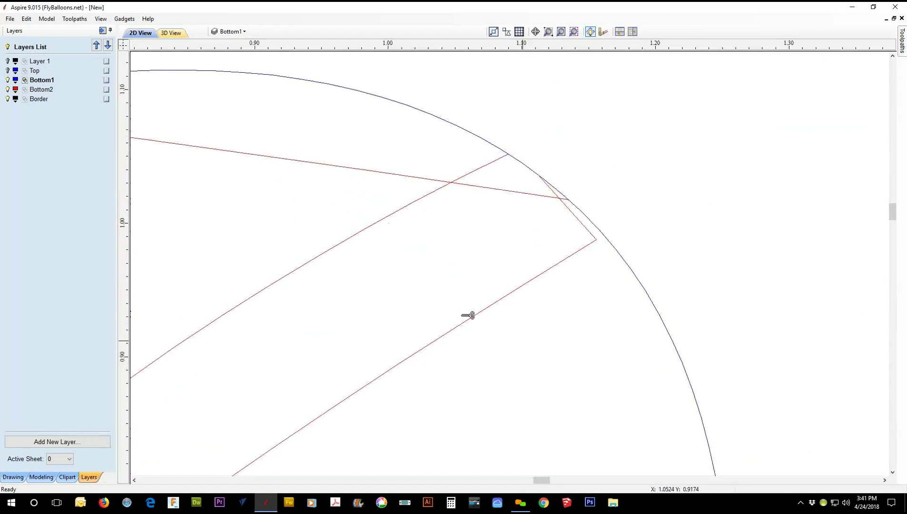
scroll(450, 262, "down", 4)
scroll(472, 275, "down", 4)
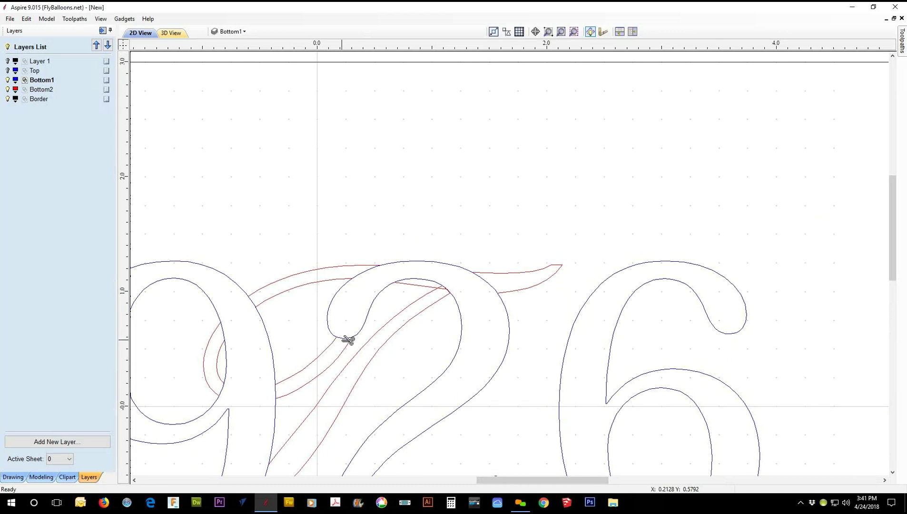
Trim the 2's outline where it crosses the T's hook stroke and the tip of the stem.
left_click(347, 340)
scroll(451, 291, "up", 6)
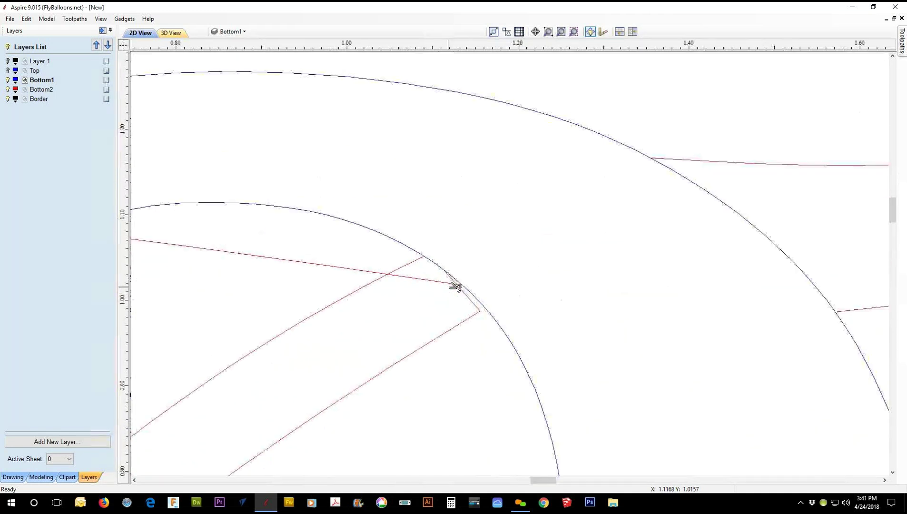
left_click(430, 244)
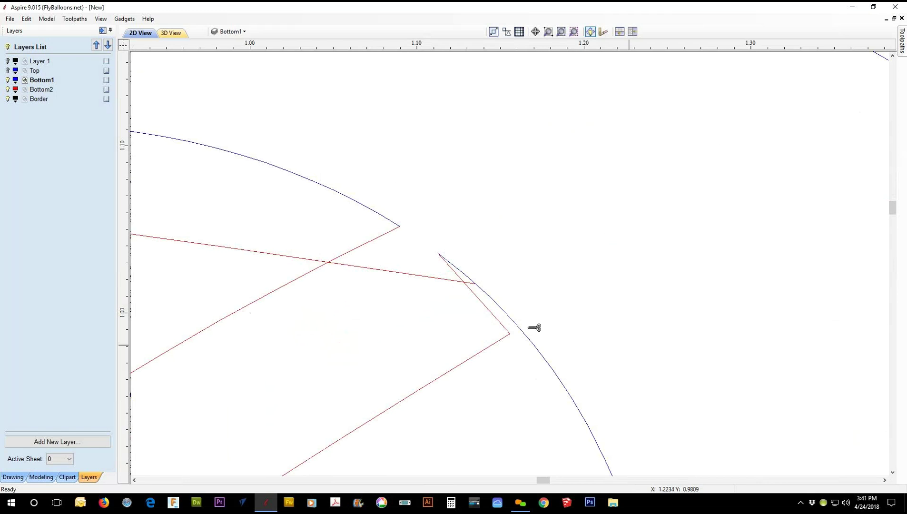
Trim the leftover end of the upper stroke's lower edge that crosses the stem's tip inside the 2.
scroll(478, 265, "up", 2)
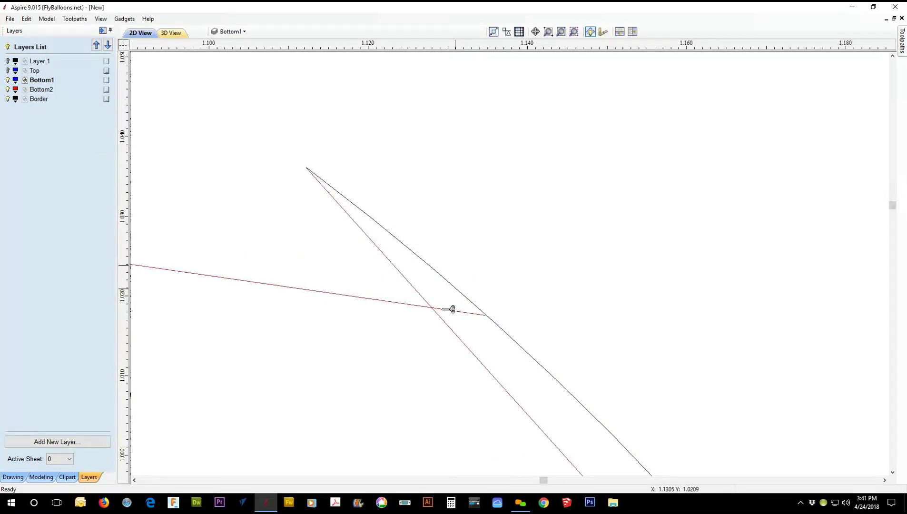
left_click(452, 312)
left_click(400, 304)
scroll(360, 267, "down", 5)
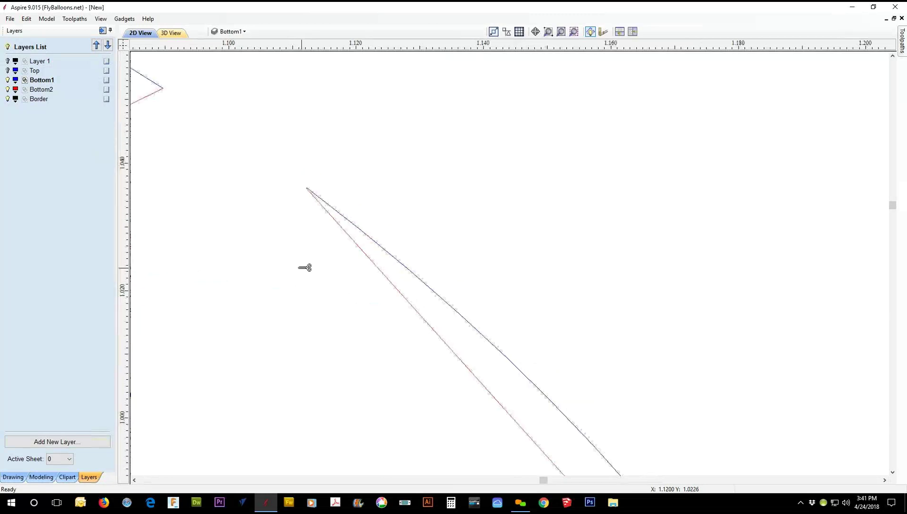
scroll(257, 281, "down", 4)
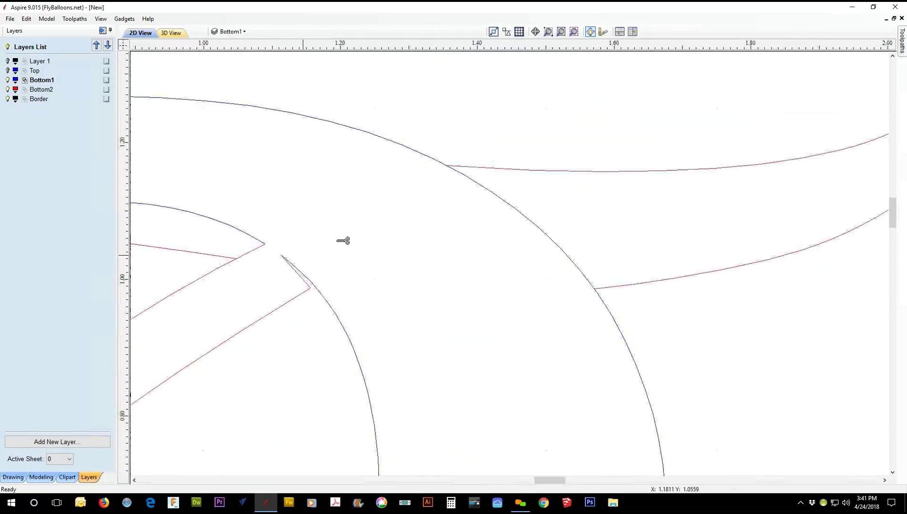
Trim the 2's outer outline between the two edges of the T's upper-stroke tail.
left_click(476, 242)
scroll(376, 266, "down", 4)
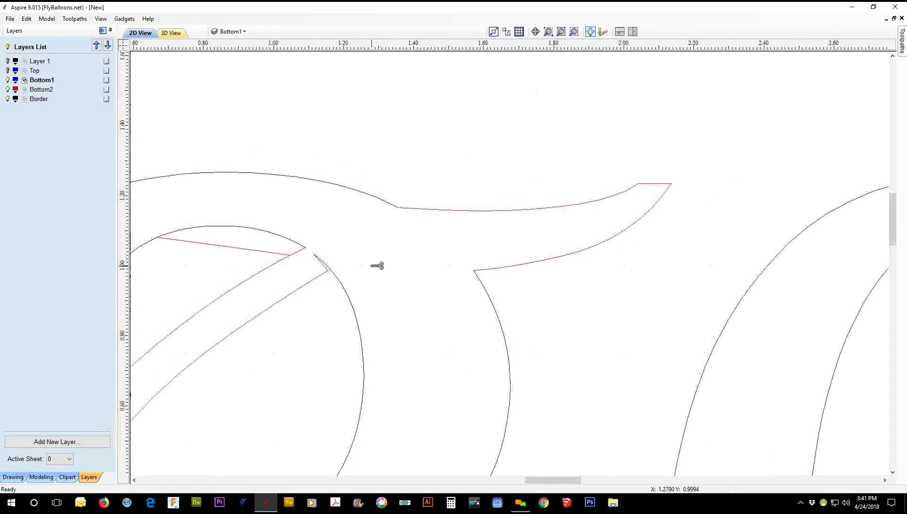
scroll(279, 297, "down", 3)
middle_click_drag(308, 314, 556, 157)
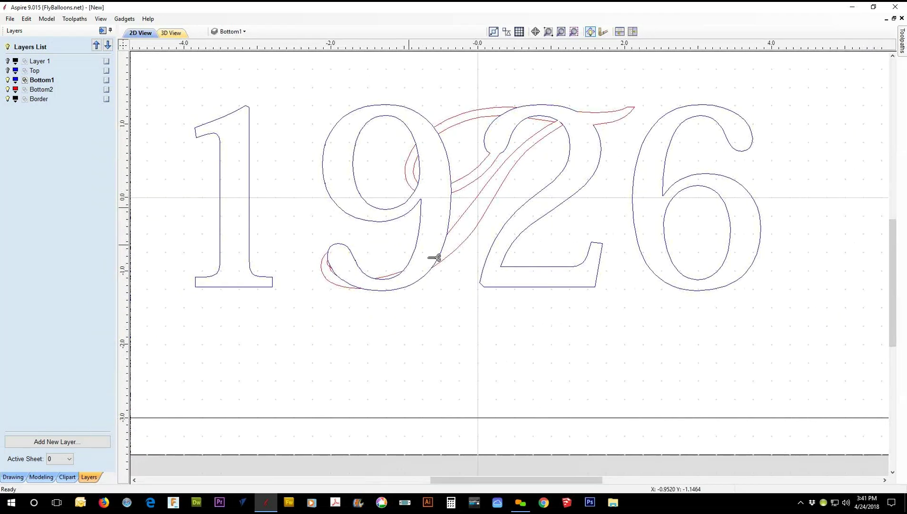
Undo a trim on the 9, then open its inner outline across the T's loop and its outer outline across the upper stroke.
left_click(421, 154)
key("ctrl+z")
scroll(437, 164, "up", 2)
scroll(431, 140, "up", 2)
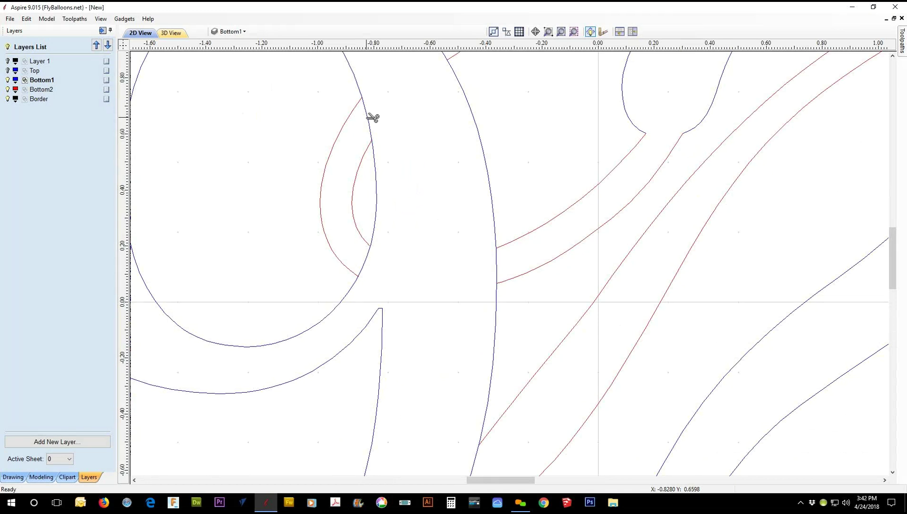
left_click(371, 257)
scroll(445, 127, "down", 3)
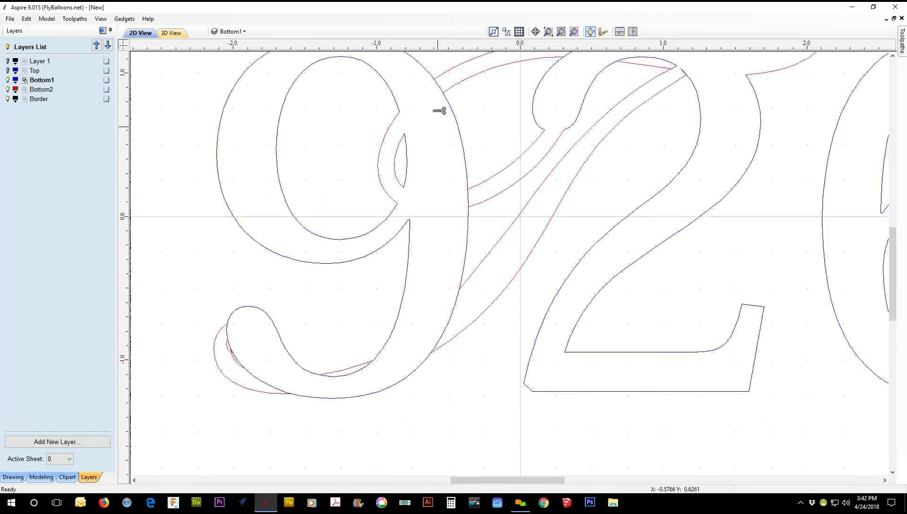
left_click(445, 89)
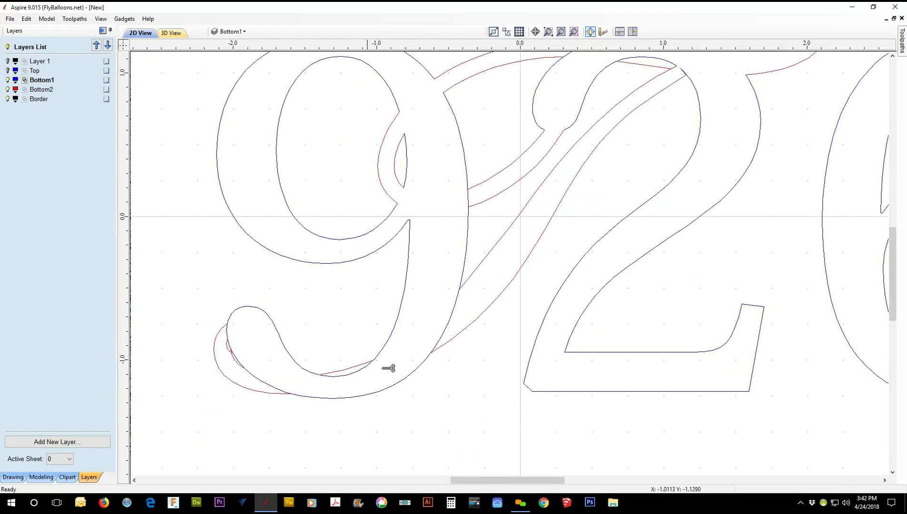
Trim the 9's outer outline across the T's hook stroke and stem, and the 2's outline across the upper stroke.
scroll(391, 366, "up", 6)
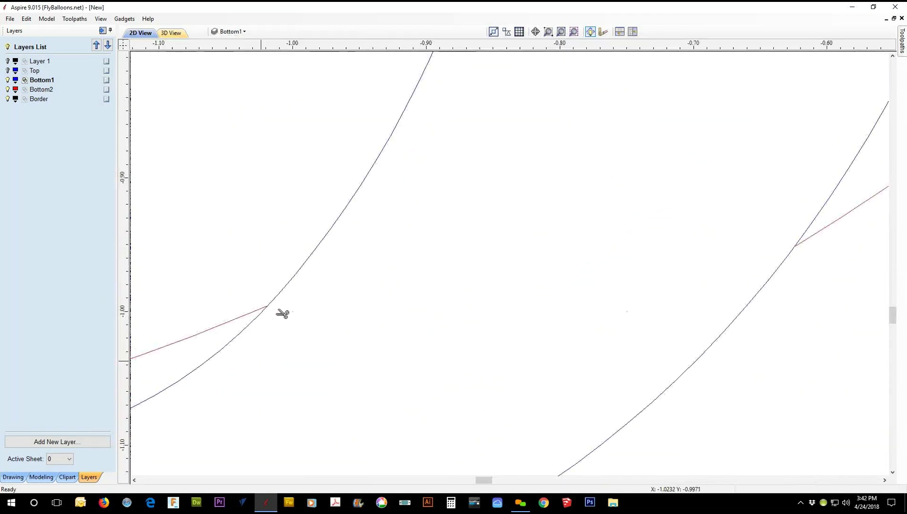
scroll(486, 273, "down", 7)
middle_click_drag(517, 184, 472, 330)
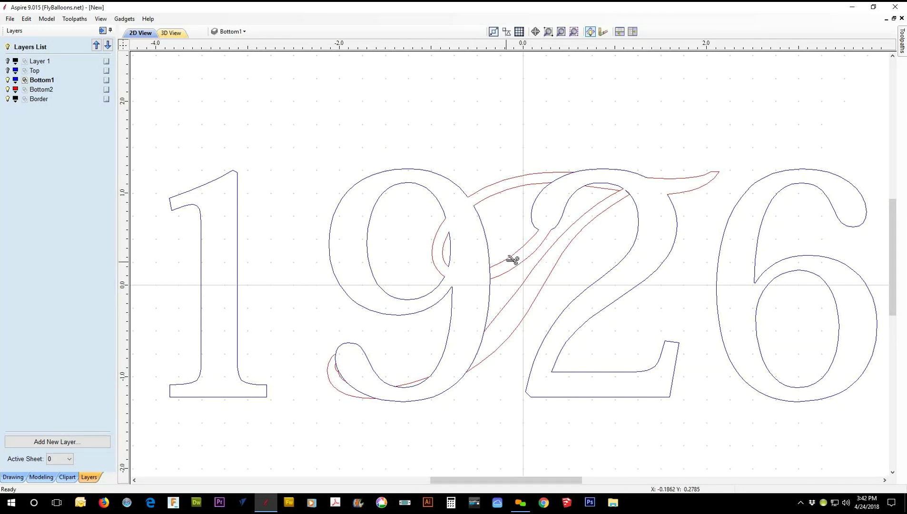
left_click(483, 346)
left_click(566, 179)
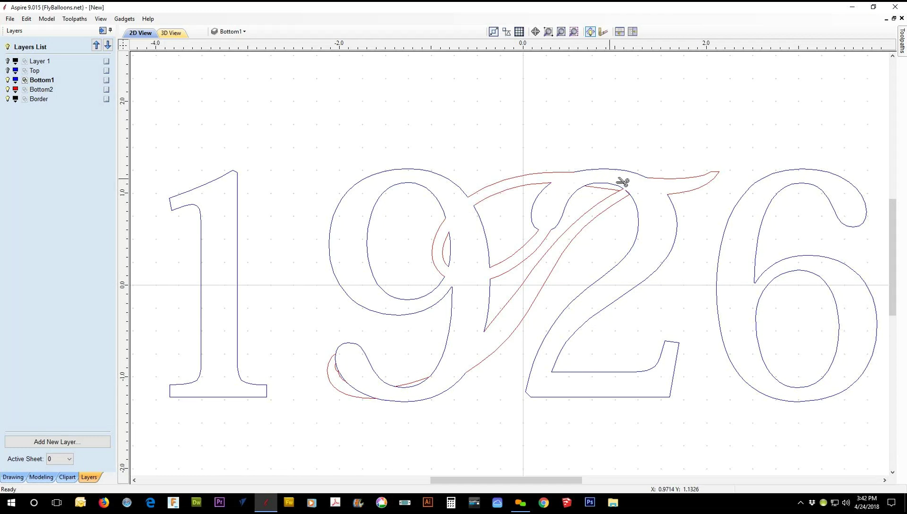
Trim the 2's inner arc that lies above the upper stroke's remaining lower edge, near the stem's tip.
scroll(633, 196, "up", 3)
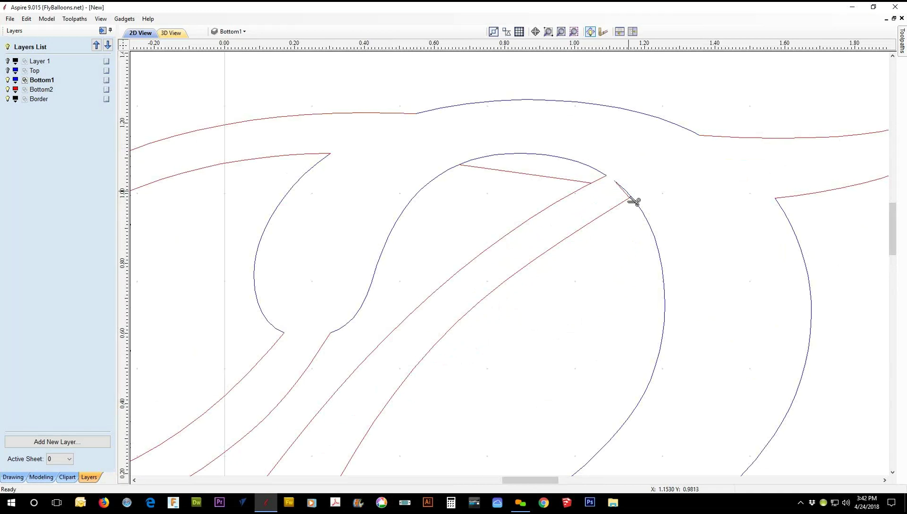
scroll(738, 166, "down", 3)
scroll(735, 208, "down", 1)
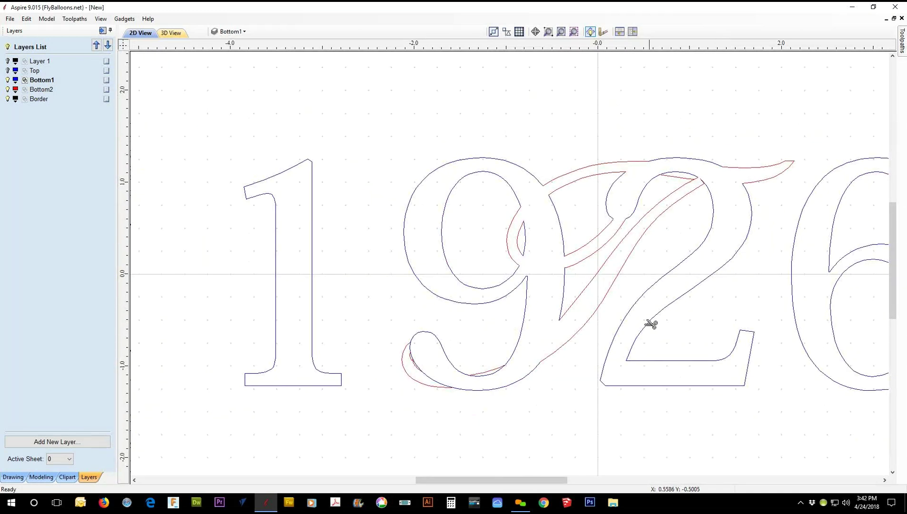
left_click(692, 175)
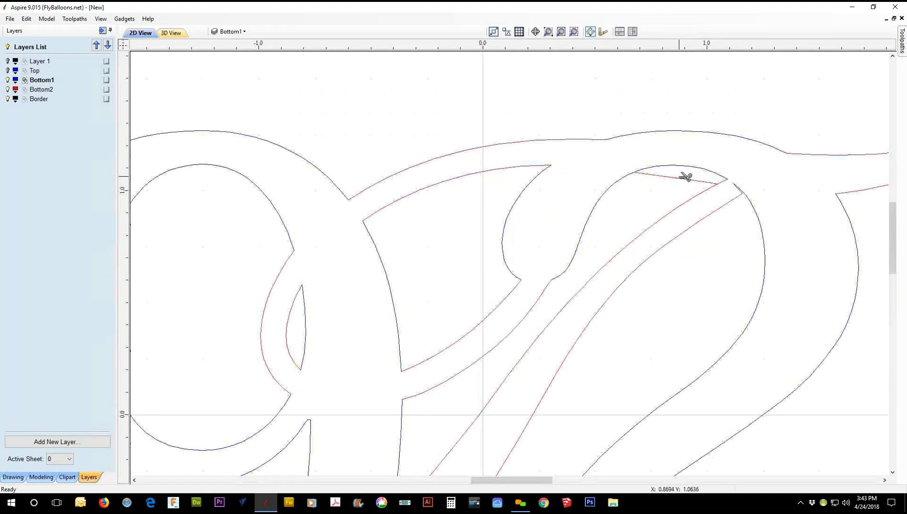
scroll(688, 178, "up", 5)
left_click(710, 146)
scroll(639, 245, "down", 6)
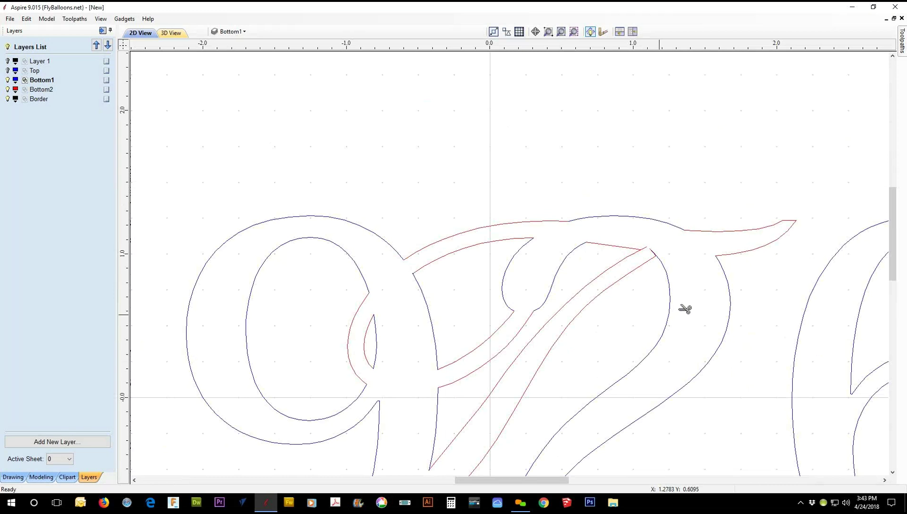
scroll(627, 336, "down", 2)
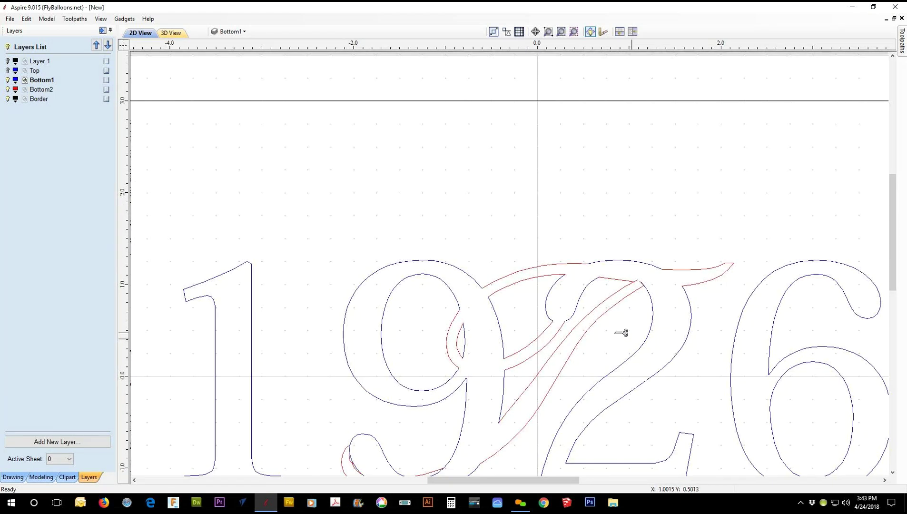
scroll(531, 339, "down", 2)
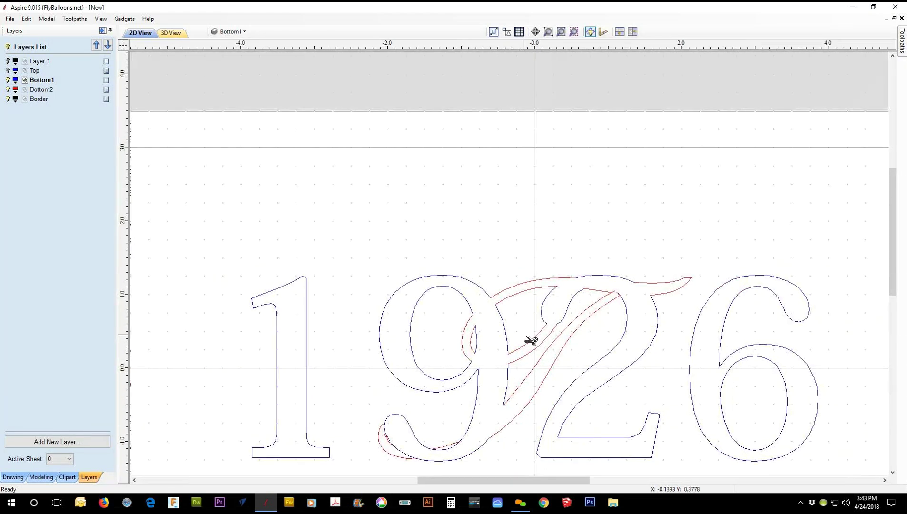
middle_click_drag(530, 303, 471, 183)
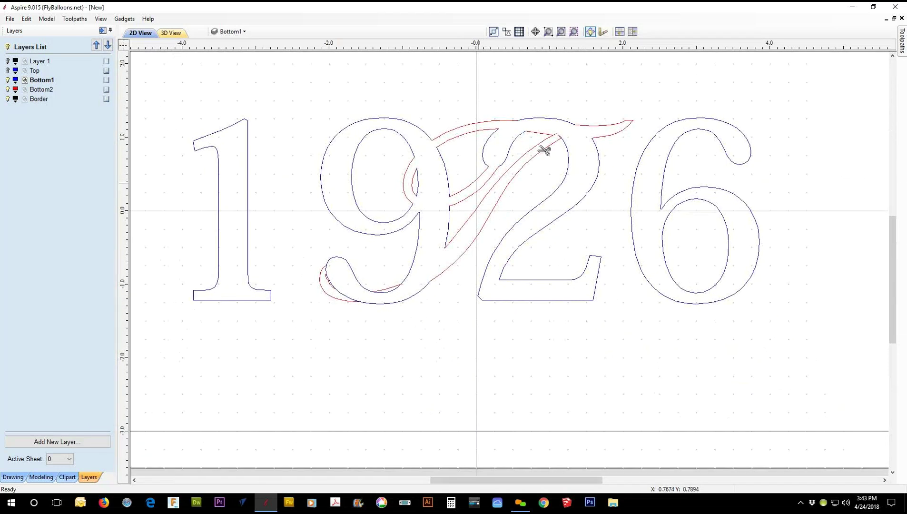
scroll(565, 138, "up", 4)
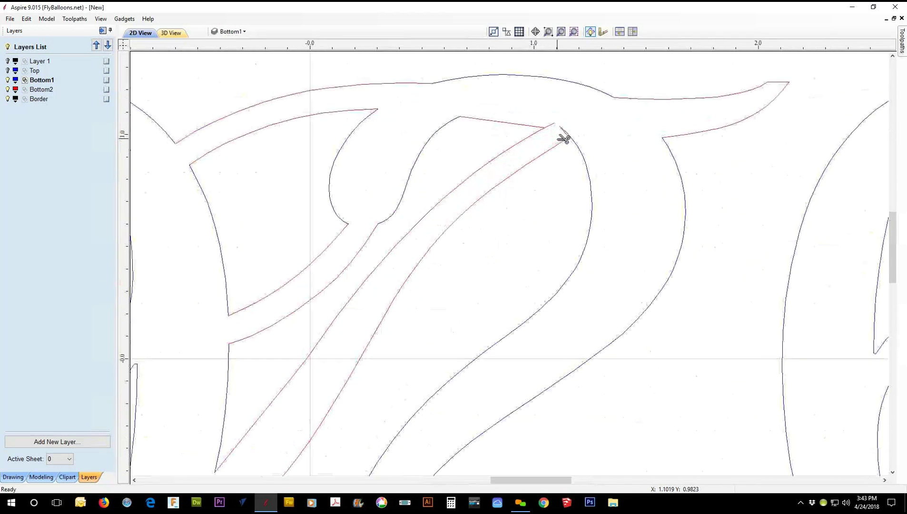
Trim the short end piece joining the T stem's two edges at its tip, including the tiny overhang at the corner.
scroll(565, 138, "down", 4)
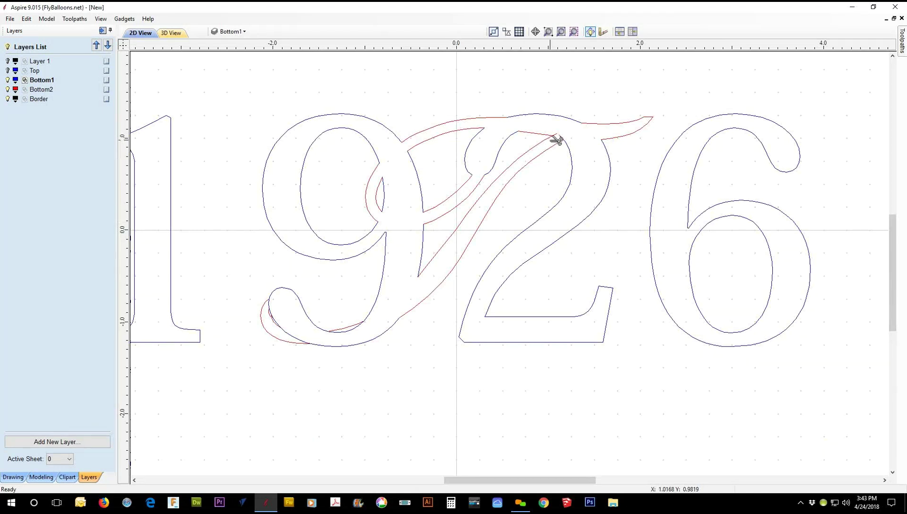
scroll(561, 136, "up", 5)
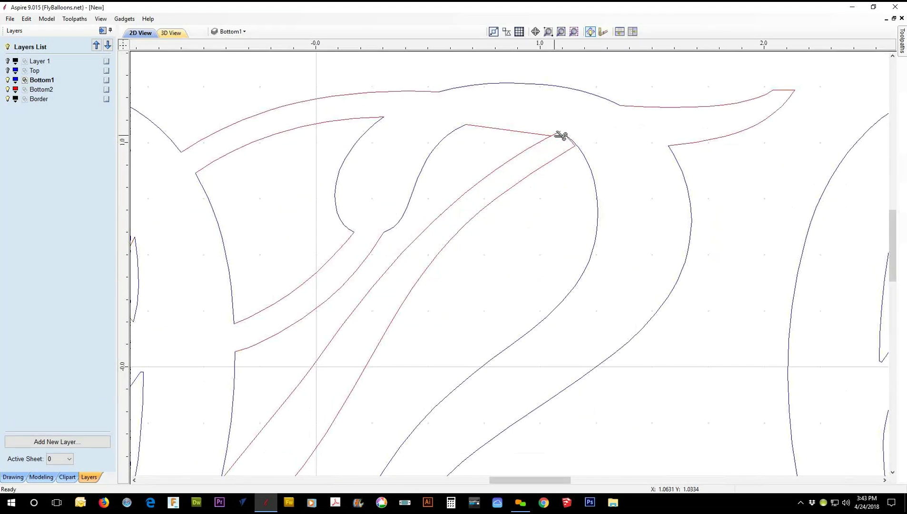
left_click(561, 135)
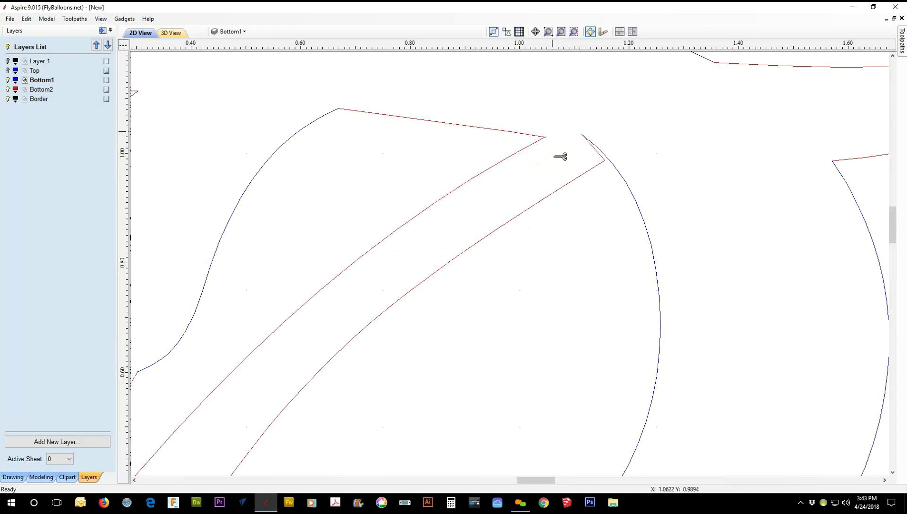
scroll(548, 142, "up", 6)
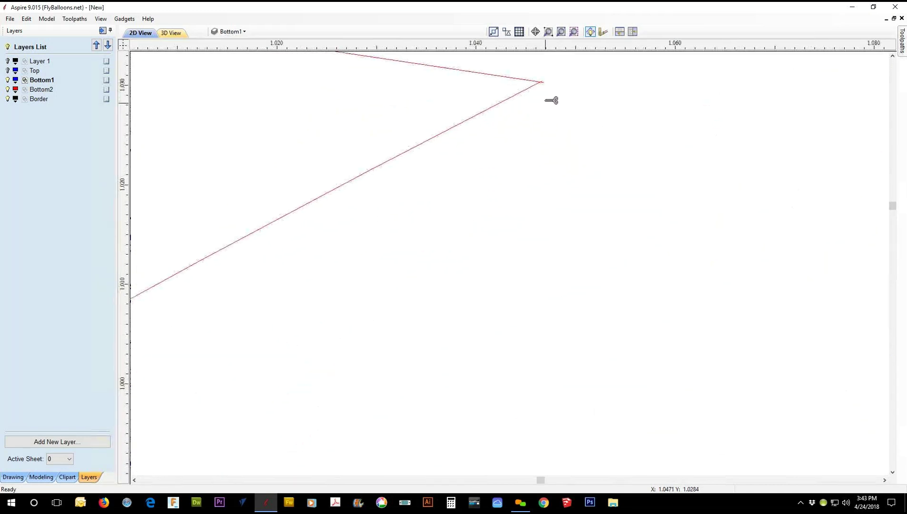
scroll(553, 190, "up", 2)
scroll(564, 214, "up", 3)
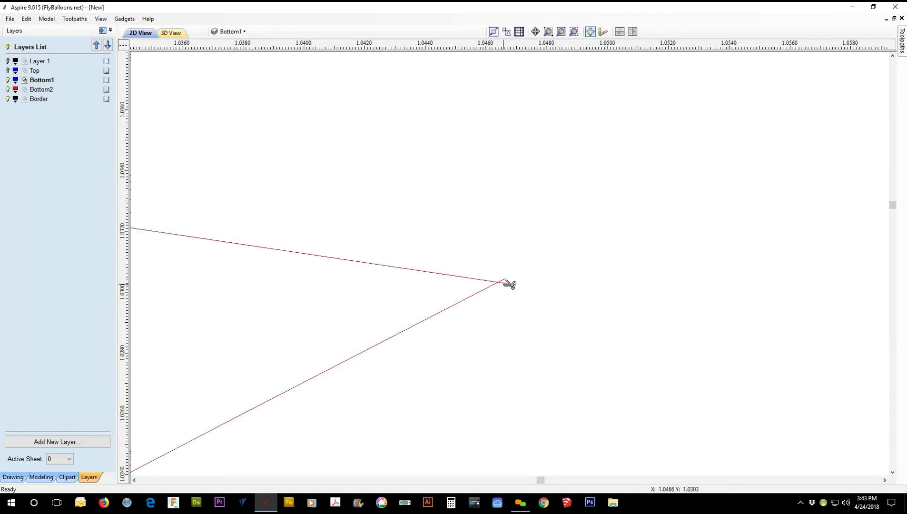
scroll(548, 269, "down", 6)
scroll(741, 161, "down", 8)
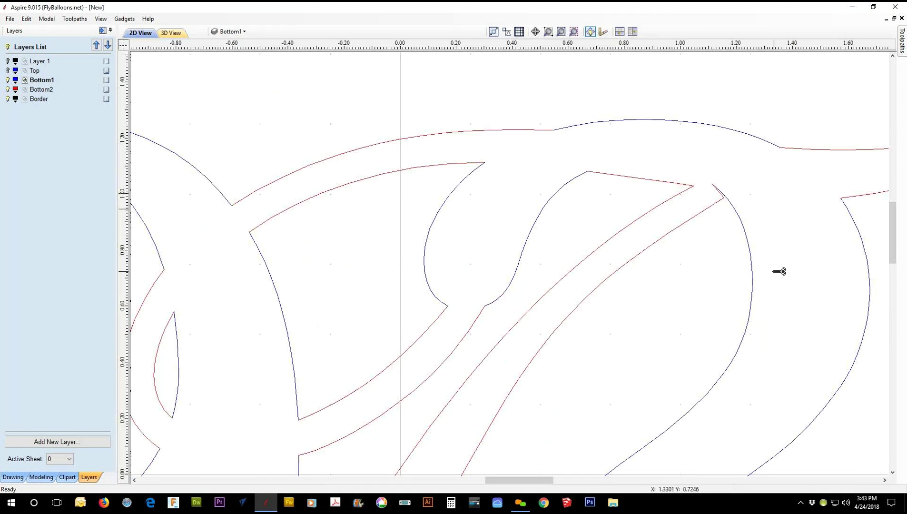
Trim the 9's lower inner arc beneath the T's edge, and the 9's outer outline between the T hook's edges at the tail.
scroll(779, 271, "up", 2)
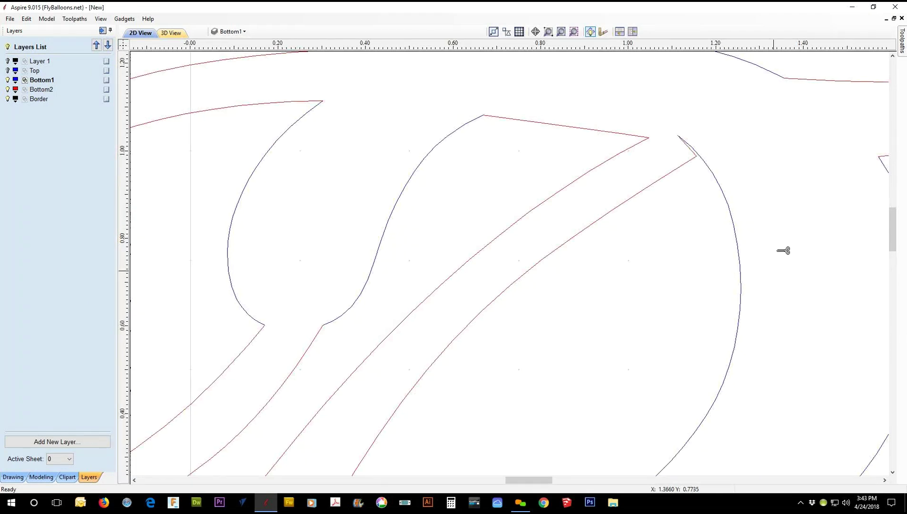
scroll(630, 257, "down", 5)
scroll(619, 330, "down", 1)
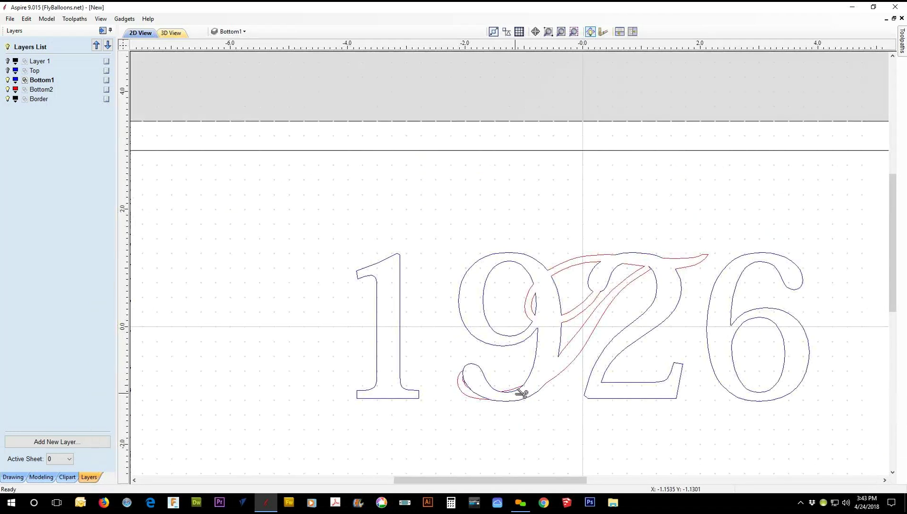
scroll(520, 393, "up", 4)
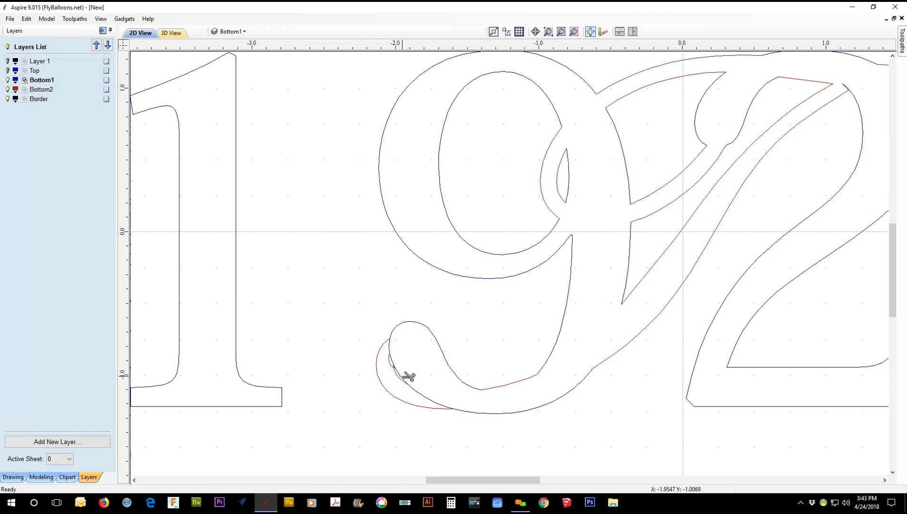
scroll(408, 377, "up", 8)
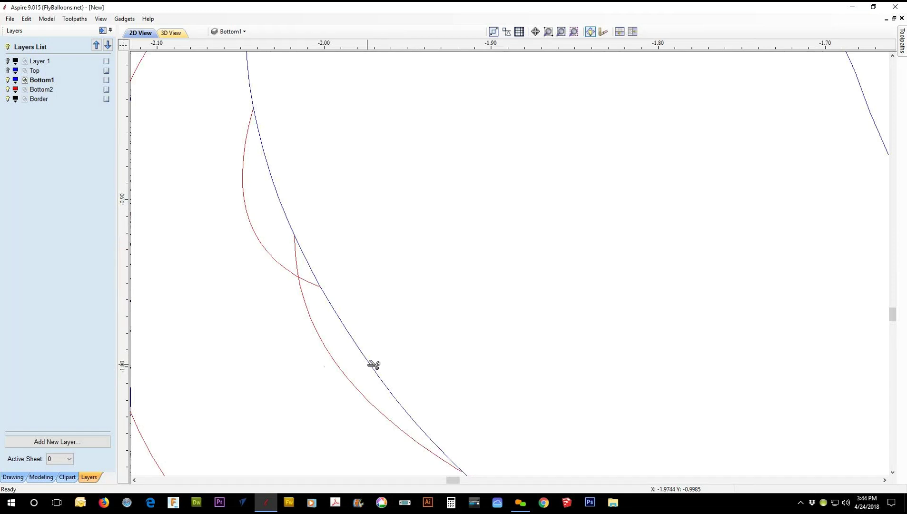
scroll(450, 325, "down", 3)
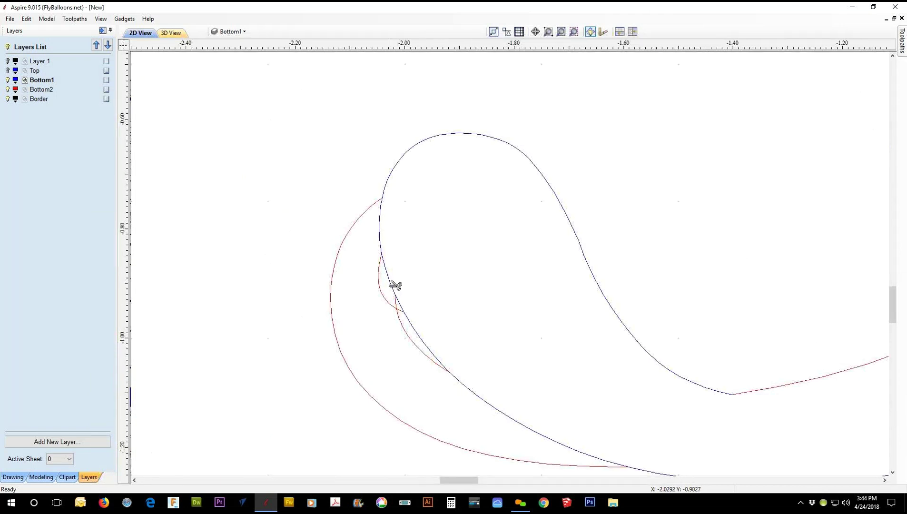
left_click(381, 234)
Trim the 9's lower outline where it runs inside the T's hook stroke, just short of their meeting point at the base.
scroll(828, 400, "down", 2)
scroll(818, 343, "down", 2)
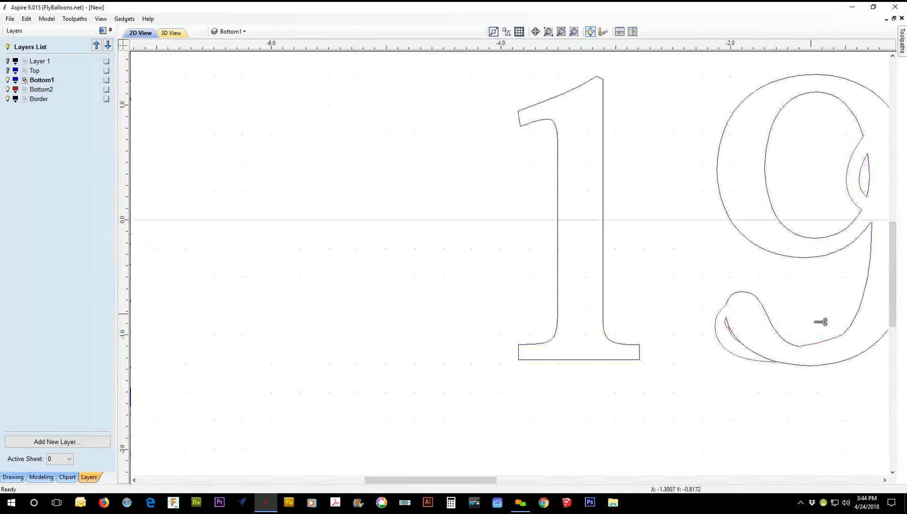
middle_click_drag(846, 344, 547, 338)
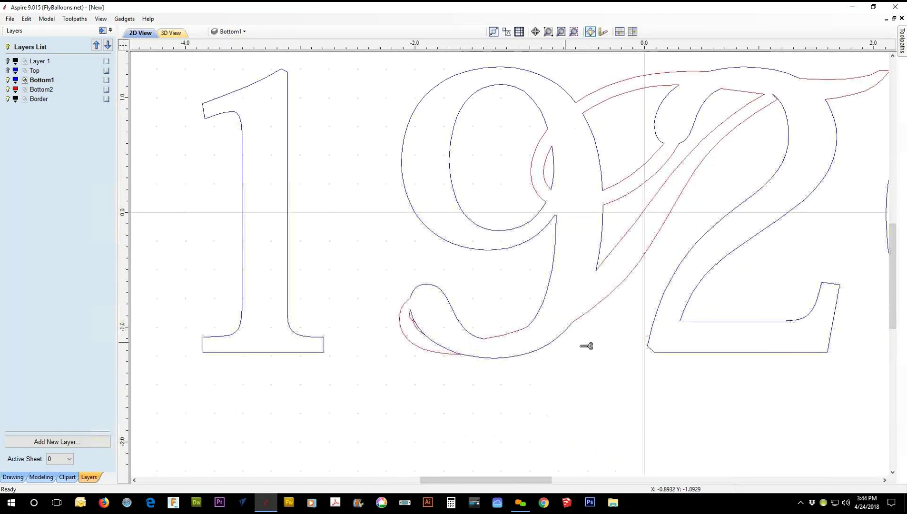
scroll(586, 346, "down", 1)
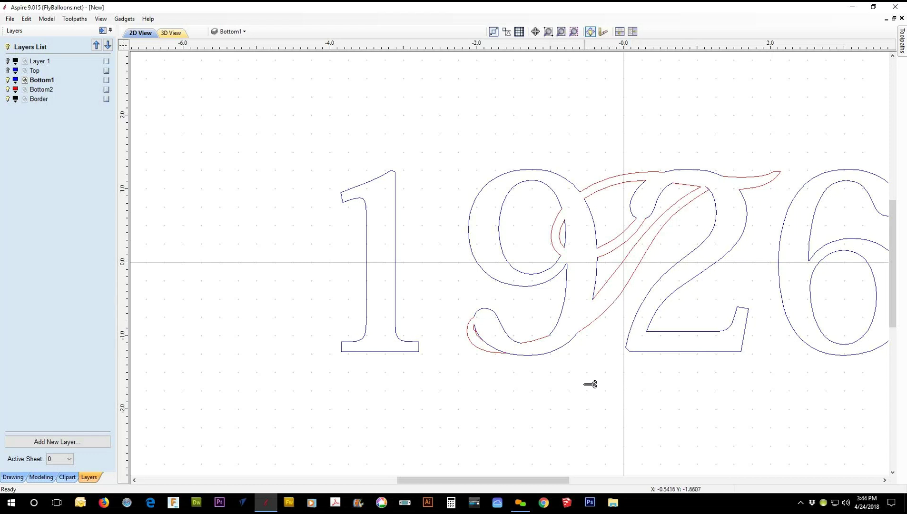
scroll(496, 342, "up", 2)
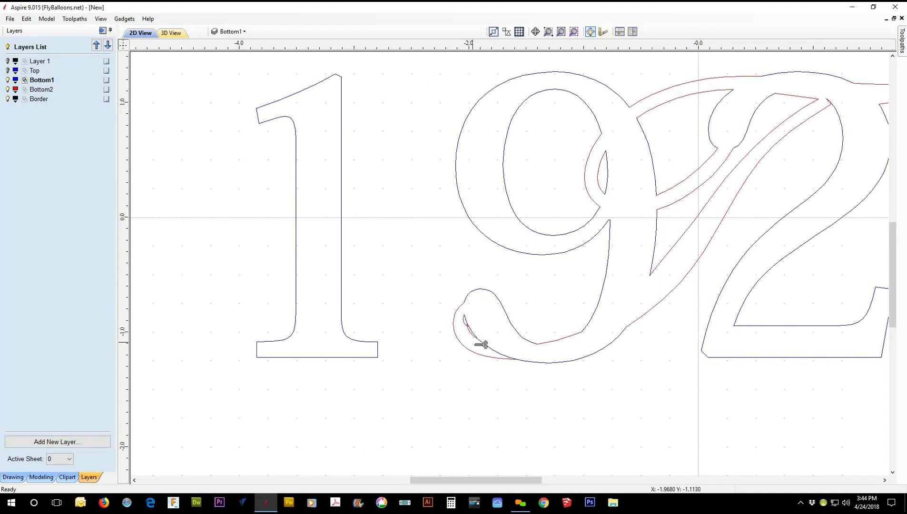
scroll(480, 344, "up", 2)
scroll(485, 344, "up", 1)
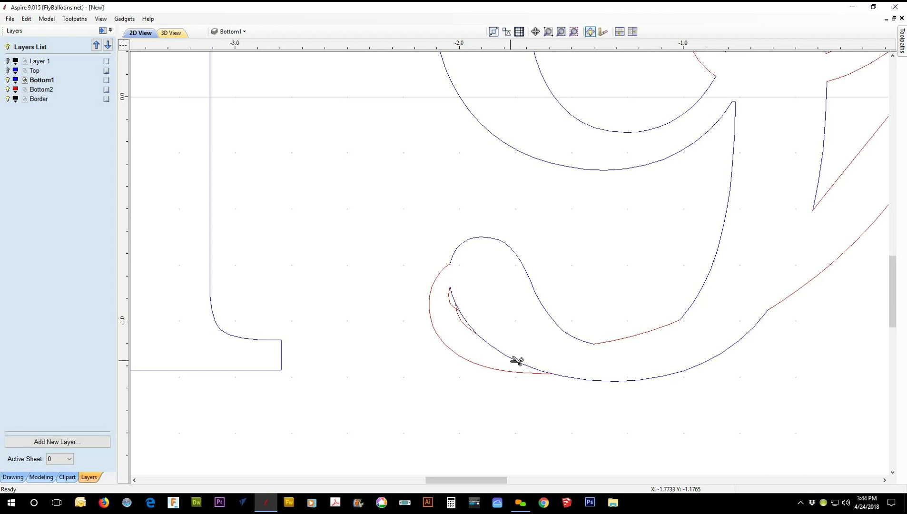
left_click(516, 361)
Try trimming the small overlapping slivers inside the end of the 9's tail, then undo both trims.
left_click(465, 322)
key("ctrl+z")
scroll(470, 319, "up", 5)
left_click(457, 290)
key("ctrl+z")
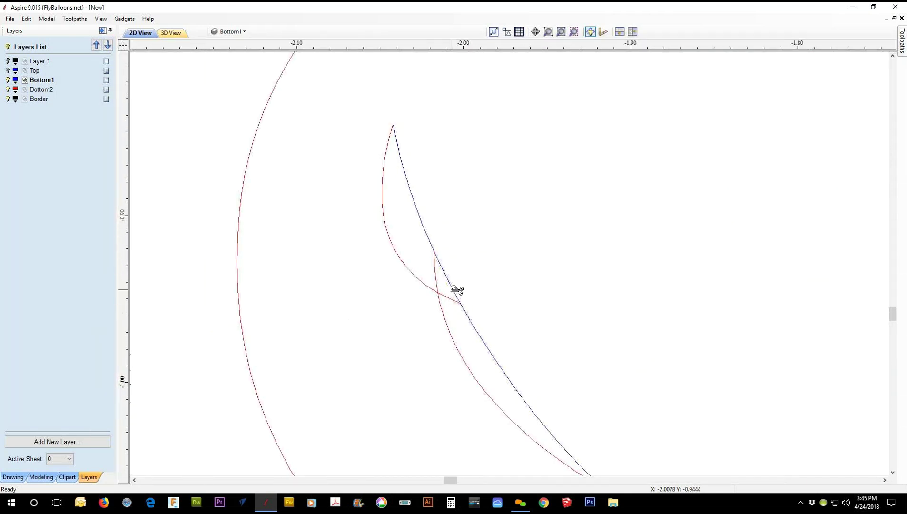
Trim the upper piece of the 9's outline and the leftover T curve above the narrow sliver inside the tail's end.
left_click(430, 237)
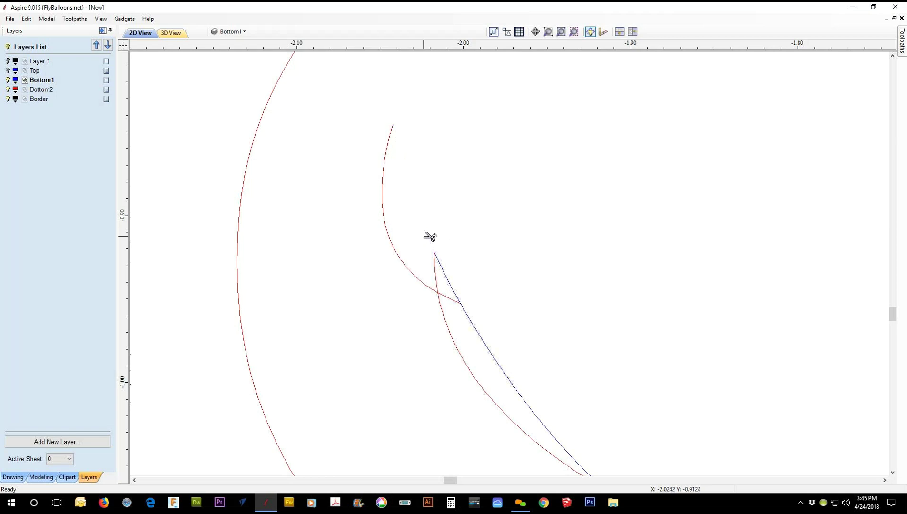
left_click(393, 241)
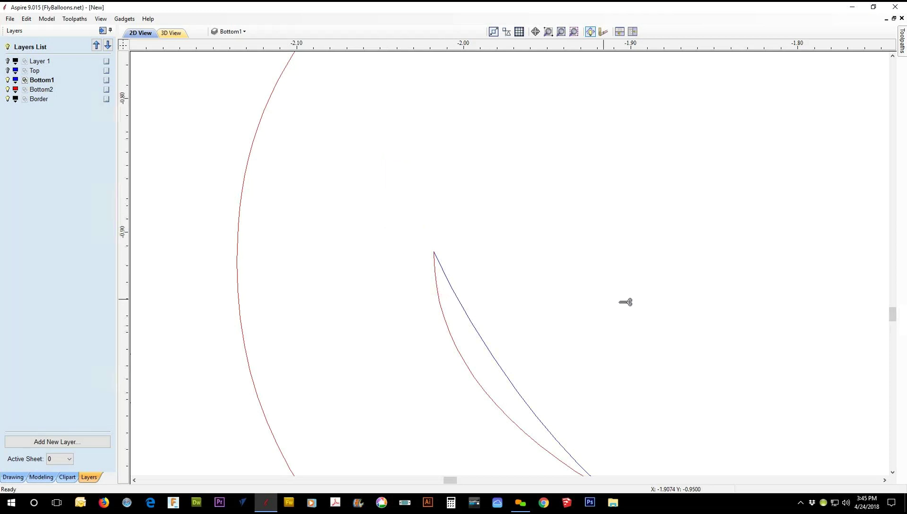
scroll(625, 301, "down", 3)
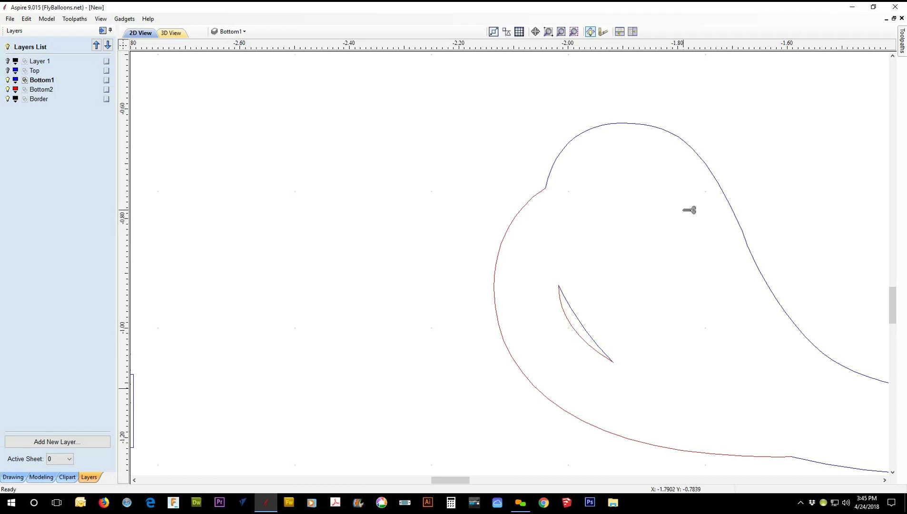
scroll(738, 361, "down", 2)
scroll(761, 365, "down", 3)
middle_click_drag(762, 376, 481, 381)
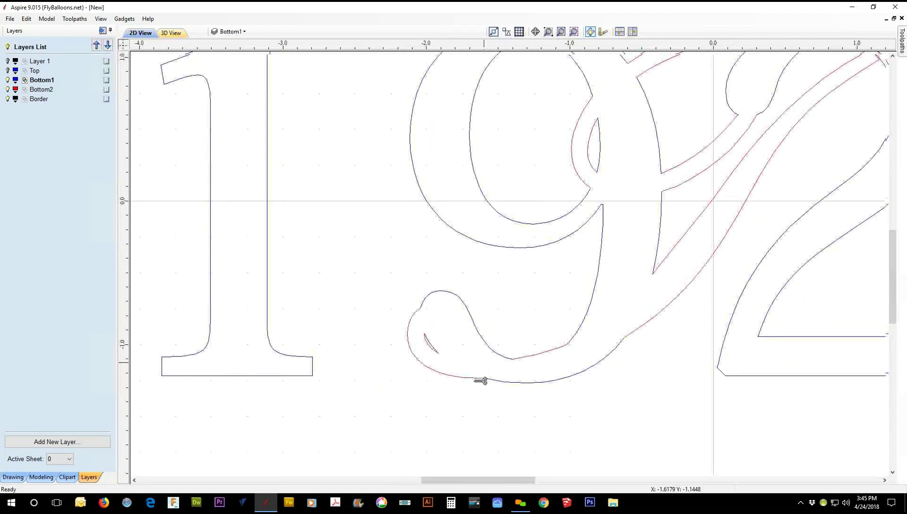
Close Interactive Vector Trim, select the merged outer outline and open it for node editing near the T stem's tip.
scroll(523, 397, "down", 2)
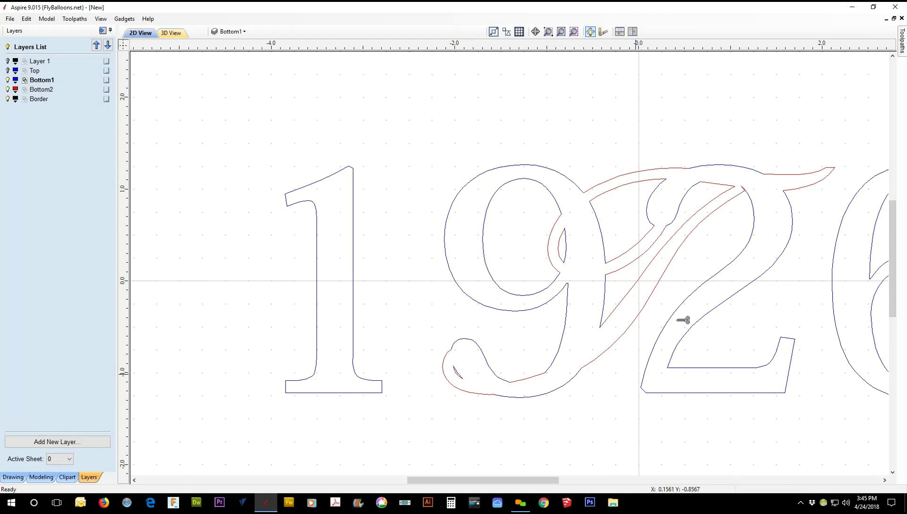
scroll(746, 193, "down", 4)
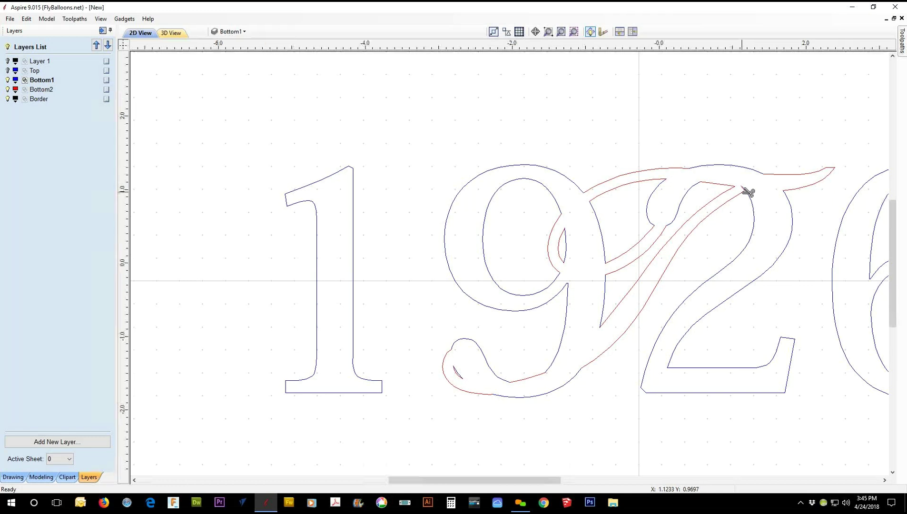
scroll(747, 193, "up", 5)
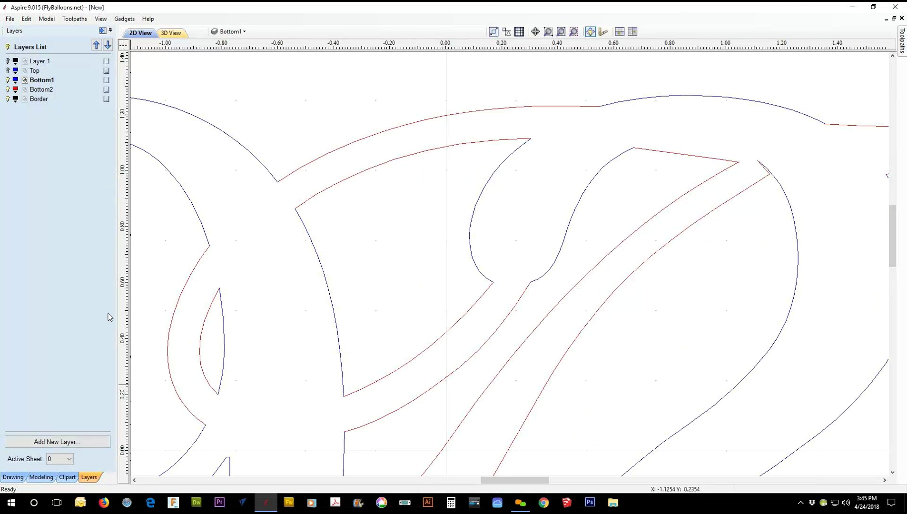
left_click(13, 477)
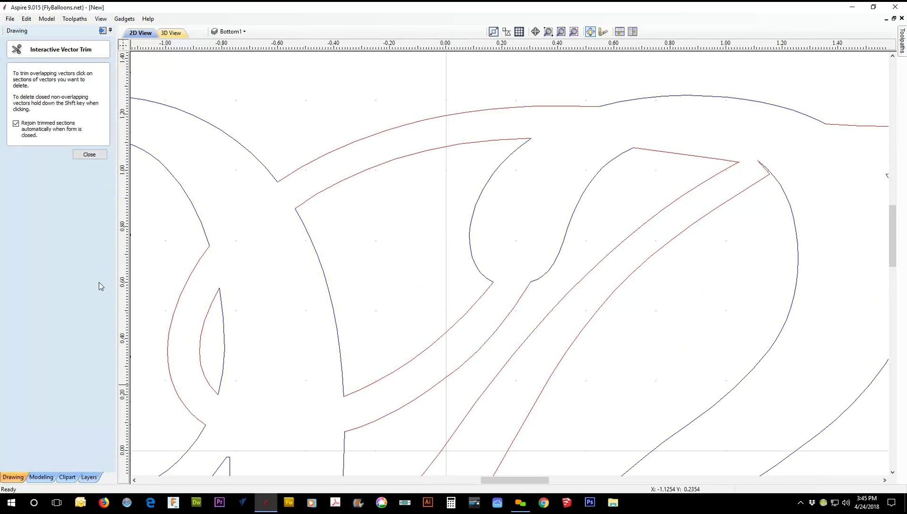
left_click(90, 154)
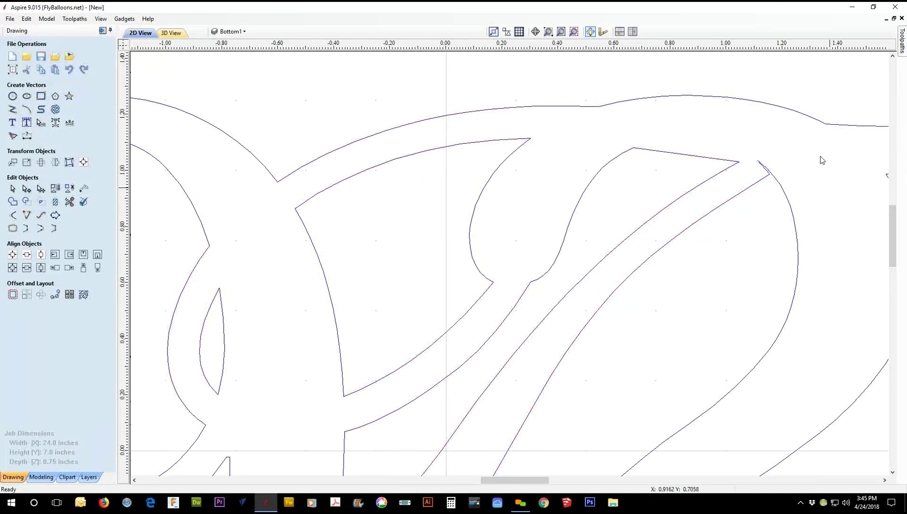
left_click(781, 187)
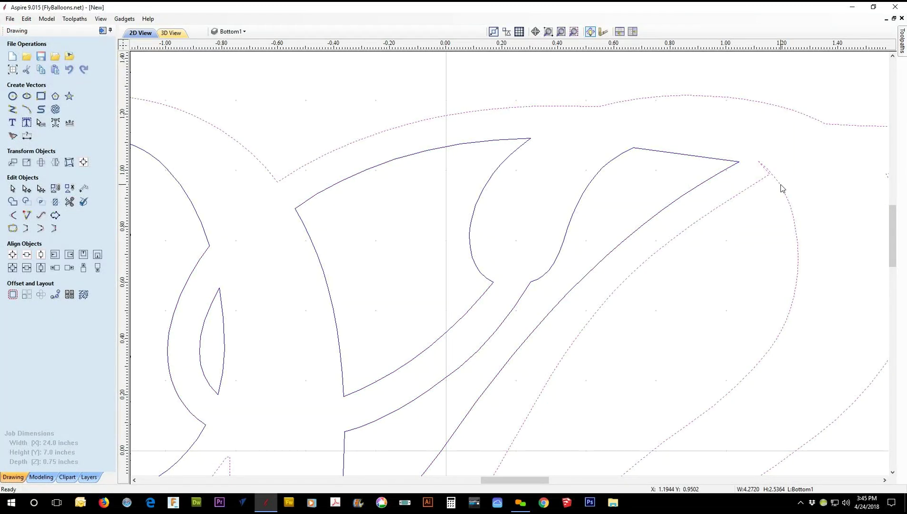
key("n")
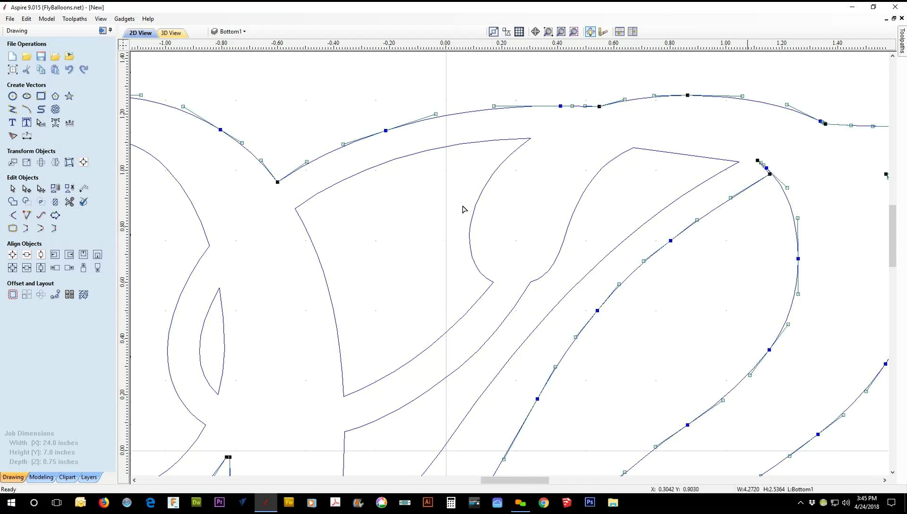
left_click(13, 189)
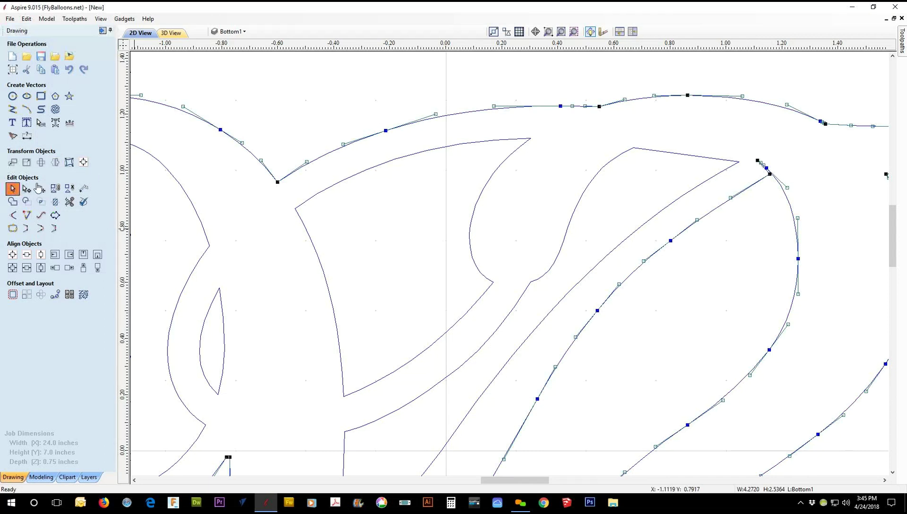
double_click(776, 176)
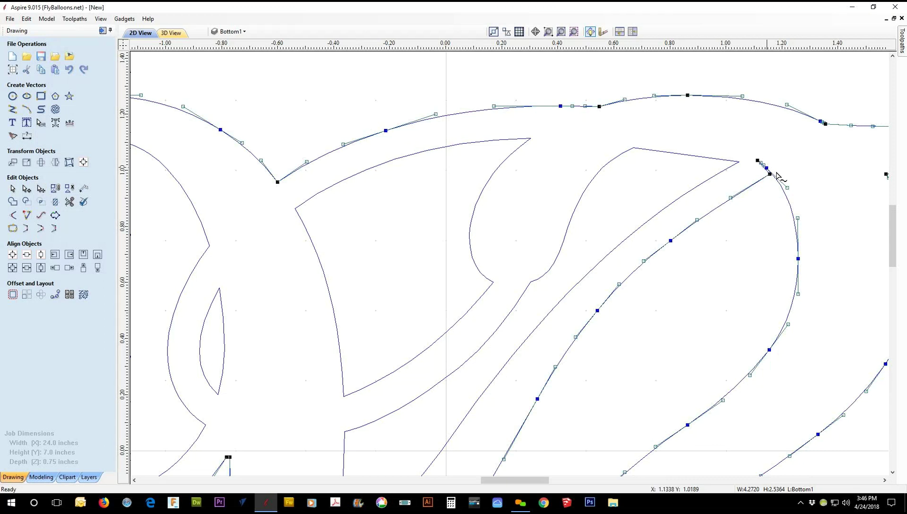
Try deleting the corner point where the T stem's lower edge meets the 2's inner curve, then undo the deletion.
right_click(771, 177)
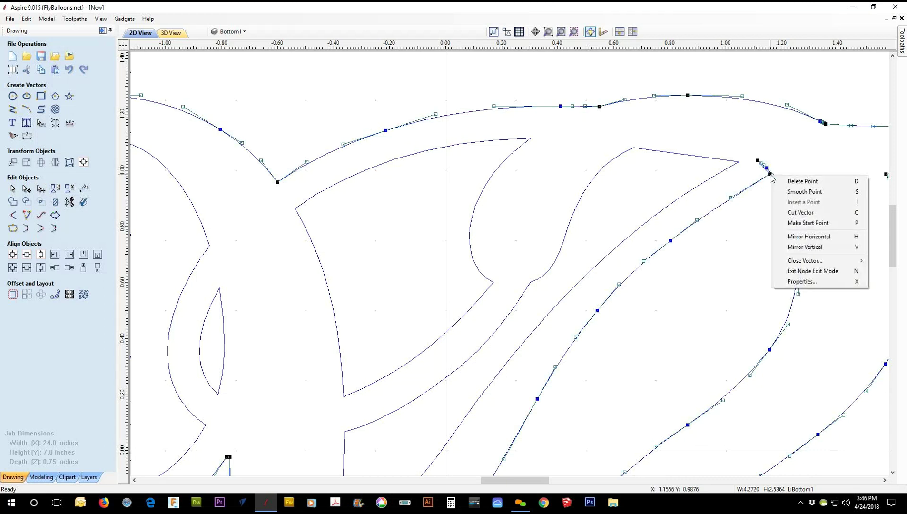
left_click(793, 184)
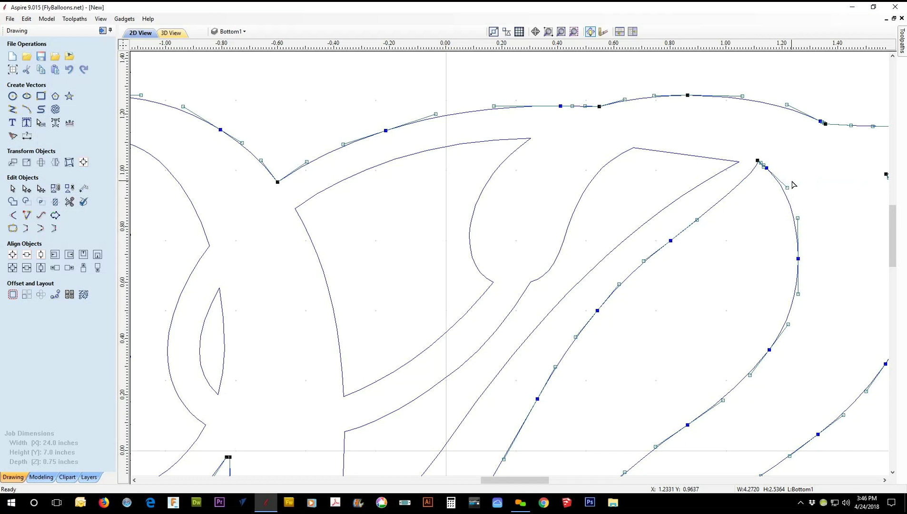
key("ctrl+z")
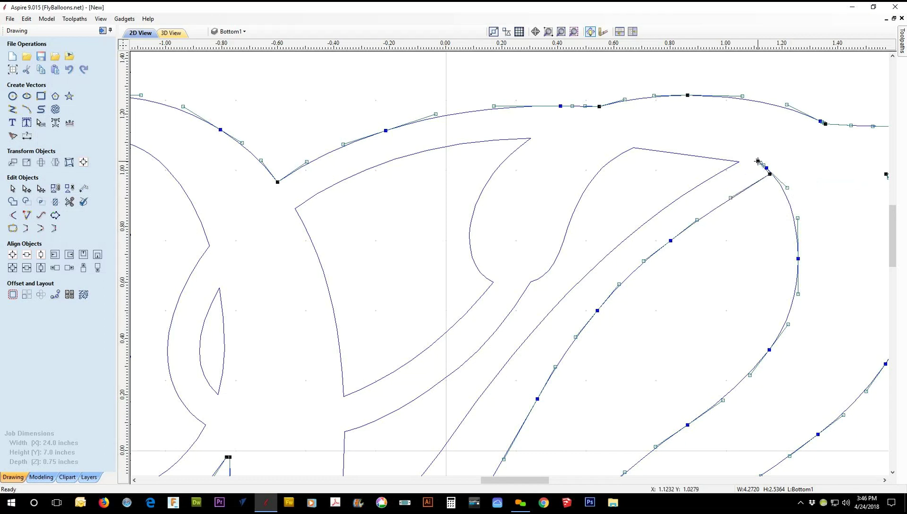
Delete the pointed spur's end point beside the T stem's tip.
scroll(757, 161, "up", 5)
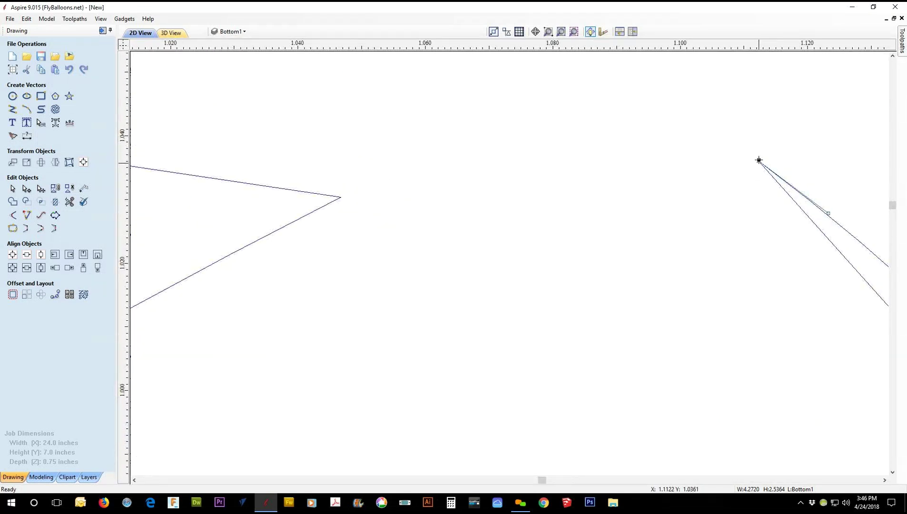
key("d")
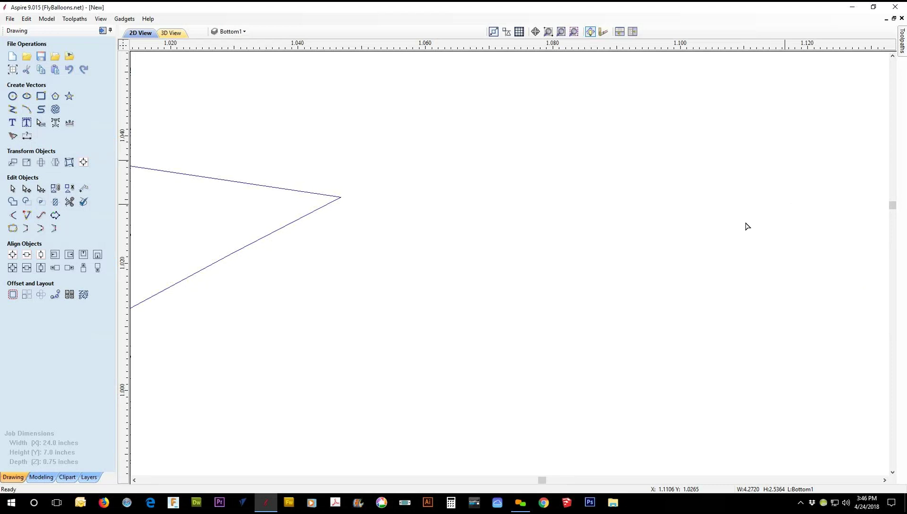
Move the corner node where the T stem's lower edge meets the 2's inner curve slightly outward past that curve.
scroll(747, 227, "down", 5)
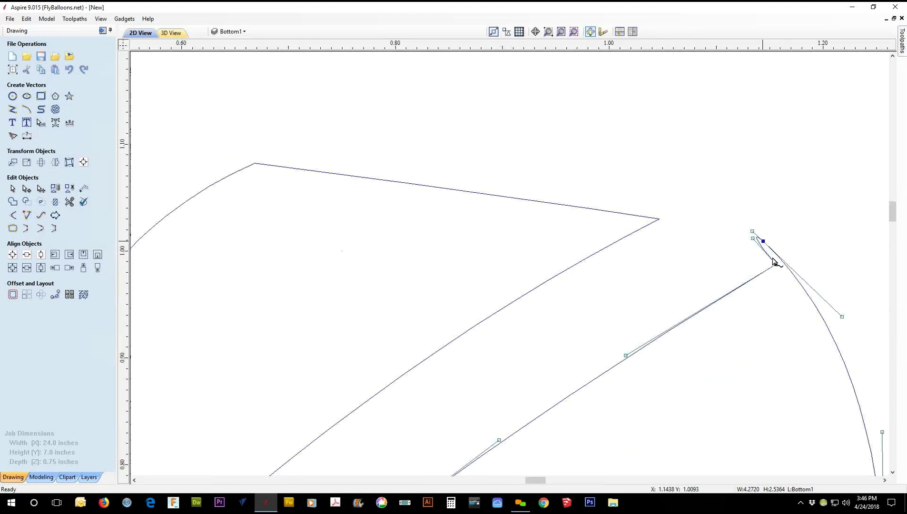
left_click_drag(776, 265, 787, 257)
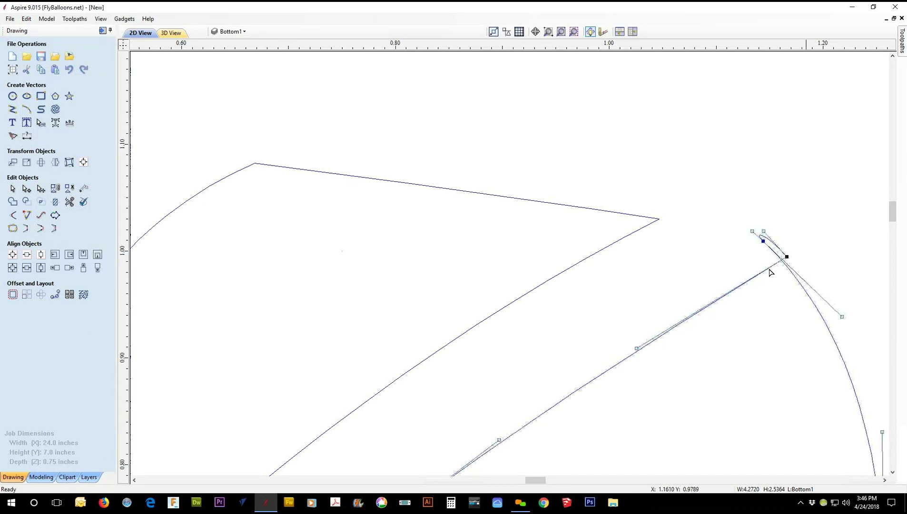
left_click(745, 271)
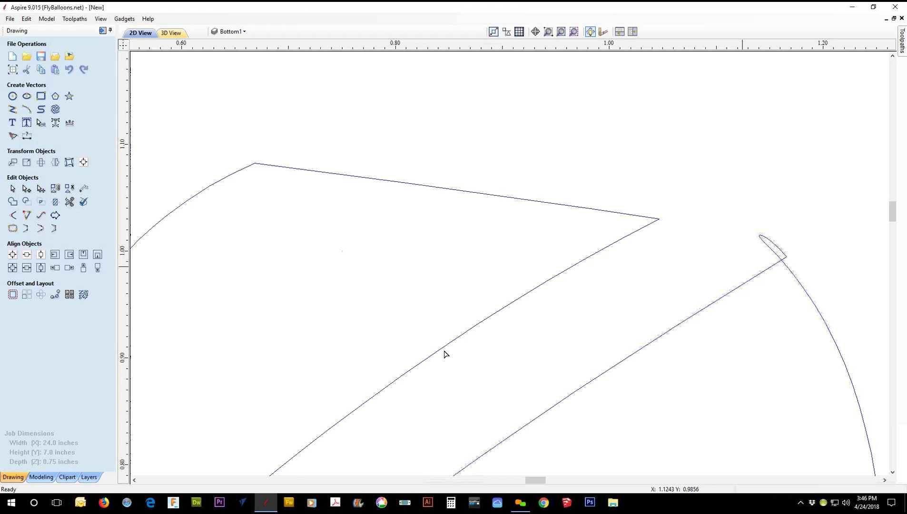
Trim off the small overlapping loop beyond the 2's inner corner and close Interactive Vector Trim.
left_click(70, 202)
left_click(771, 248)
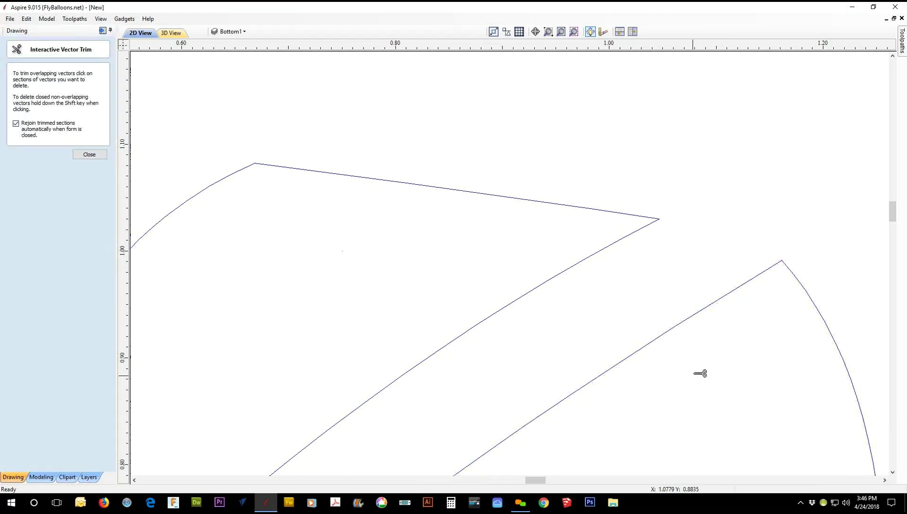
scroll(746, 341, "down", 8)
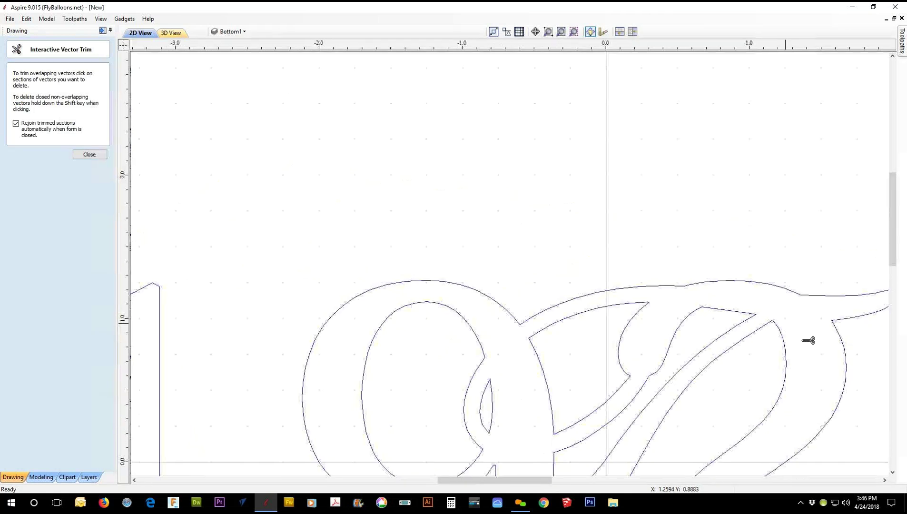
scroll(809, 341, "down", 5)
middle_click_drag(578, 302, 344, 156)
left_click(90, 154)
scroll(766, 245, "down", 2)
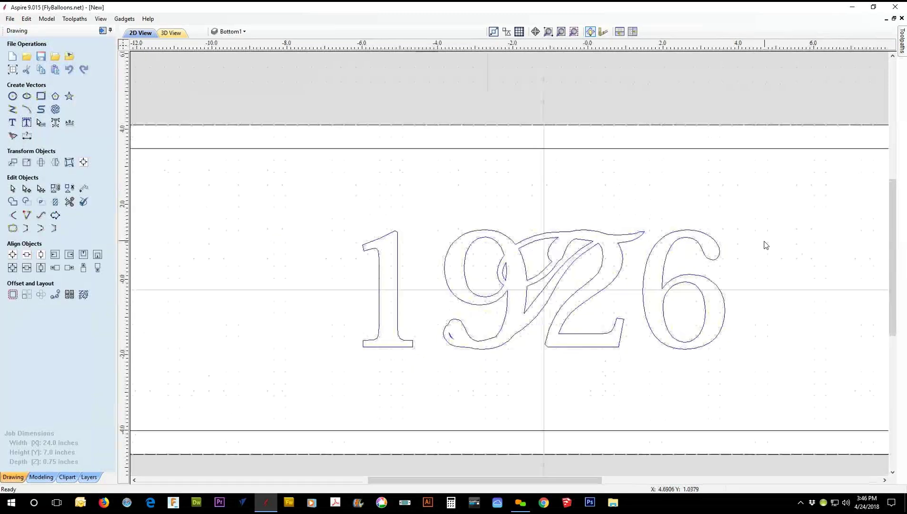
scroll(771, 244, "down", 1)
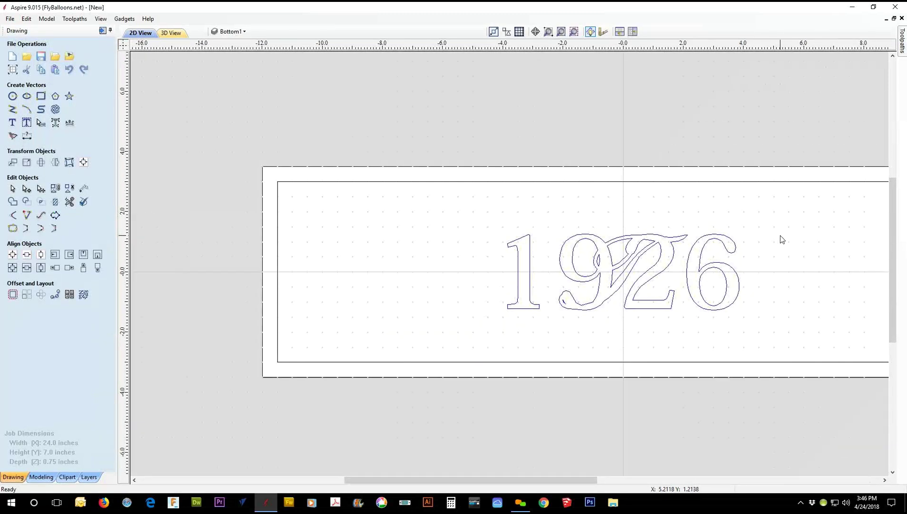
Hide all layers, and examine Layer 1, Top and Bottom1 one at a time.
left_click(91, 478)
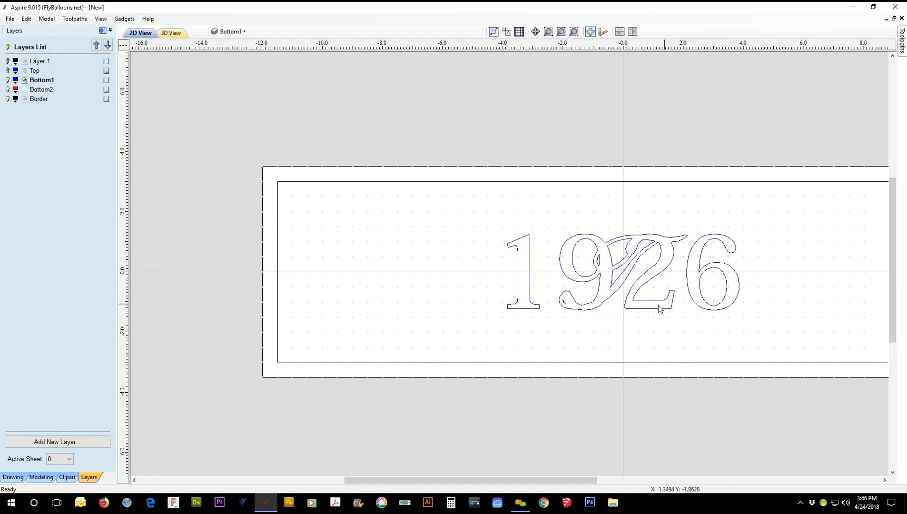
left_click(8, 80)
left_click(8, 99)
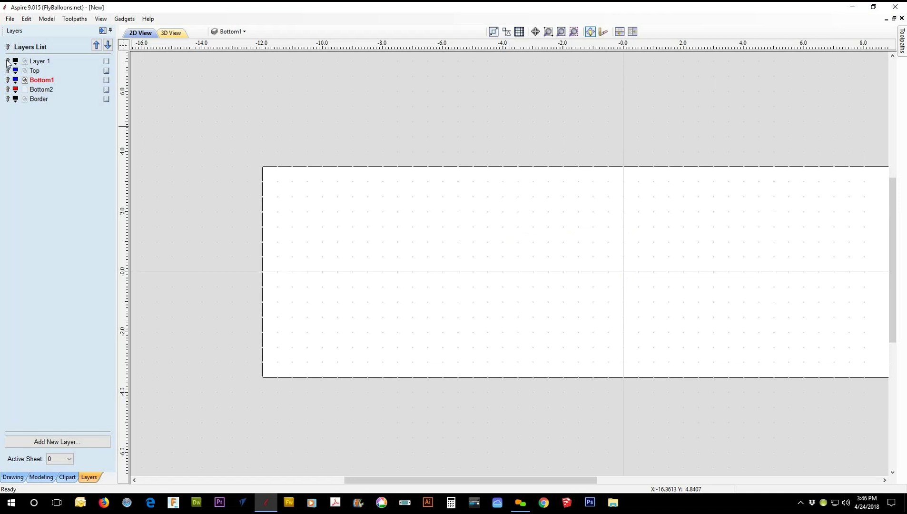
left_click(7, 61)
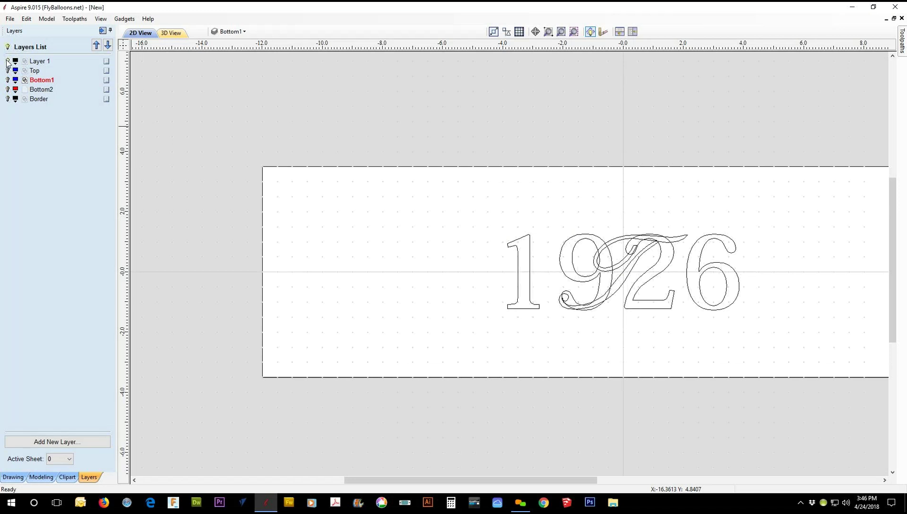
left_click(7, 61)
left_click(8, 71)
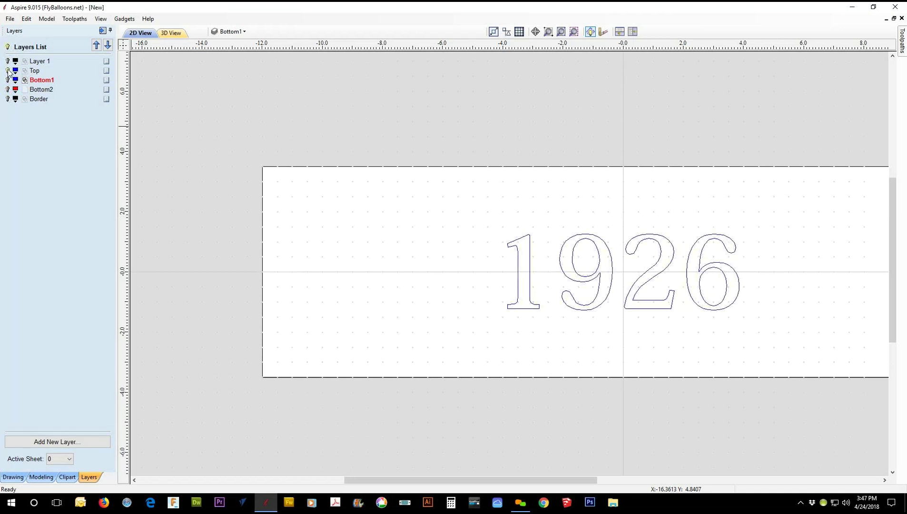
left_click(8, 70)
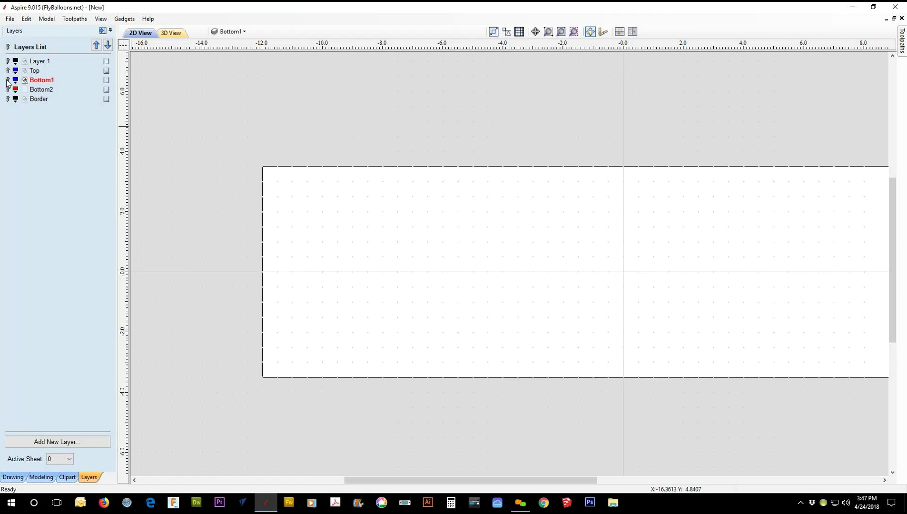
left_click(7, 80)
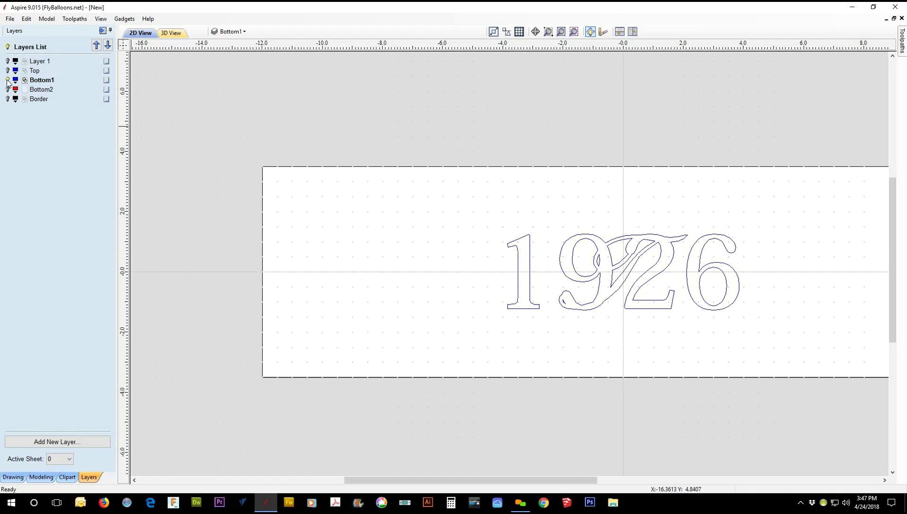
left_click(8, 81)
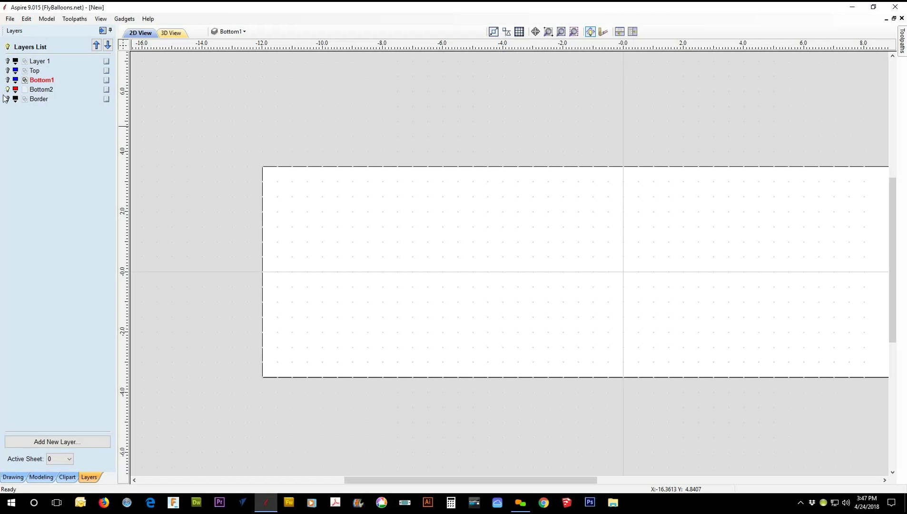
Show the Bottom2, Border and Bottom1 layers and make Bottom2 the active layer.
left_click(8, 89)
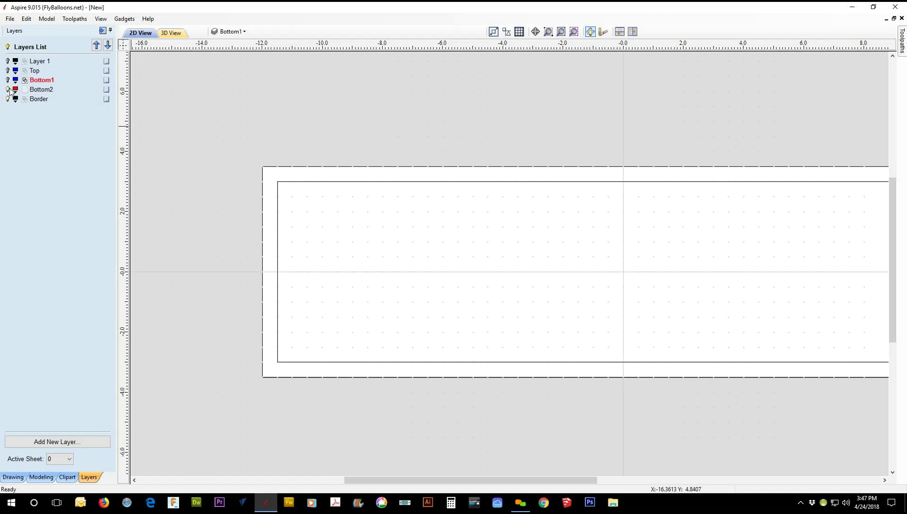
left_click(38, 91)
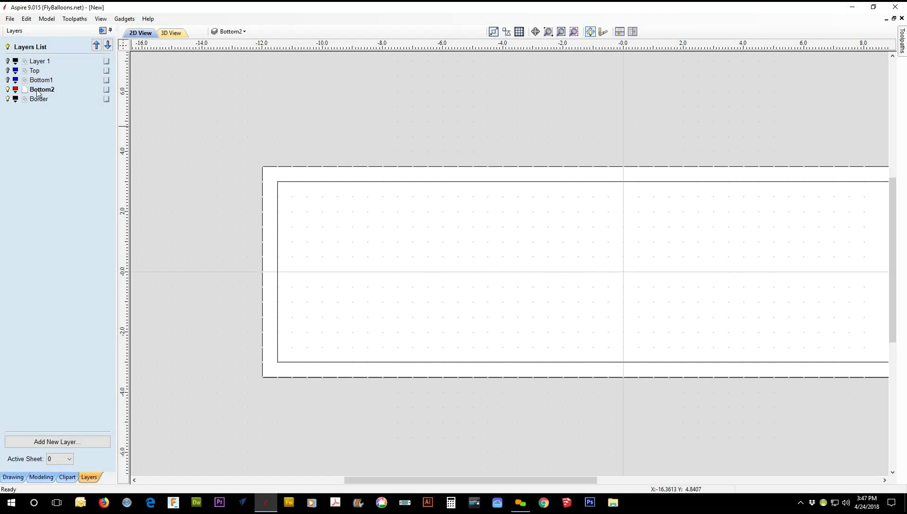
left_click(7, 81)
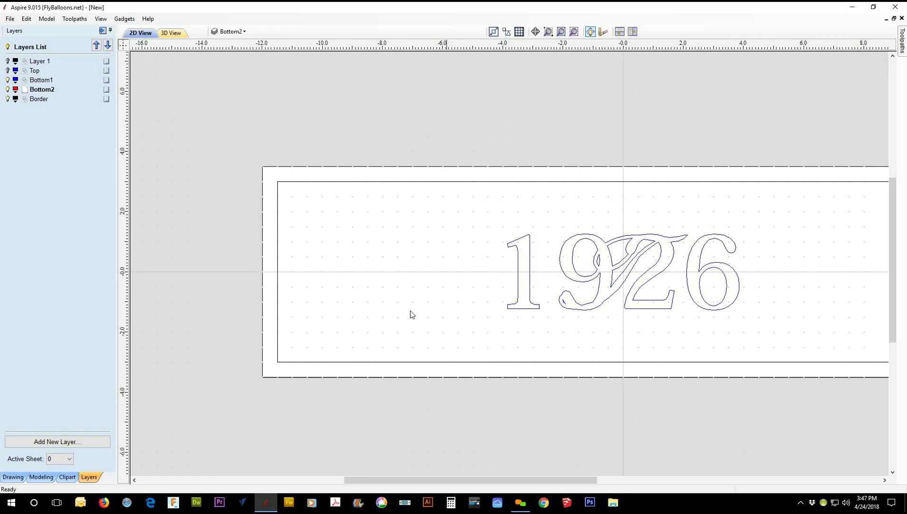
key("Up")
left_click(621, 396)
left_click(13, 476)
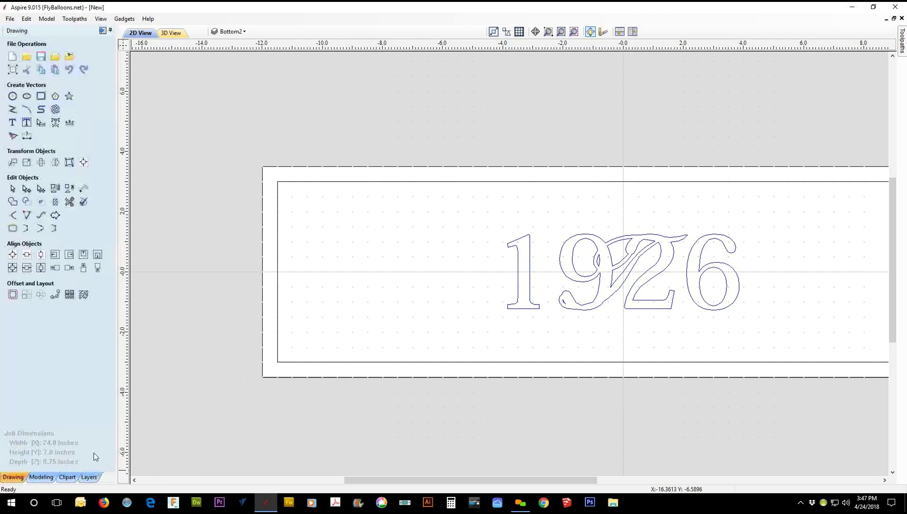
scroll(376, 246, "down", 1)
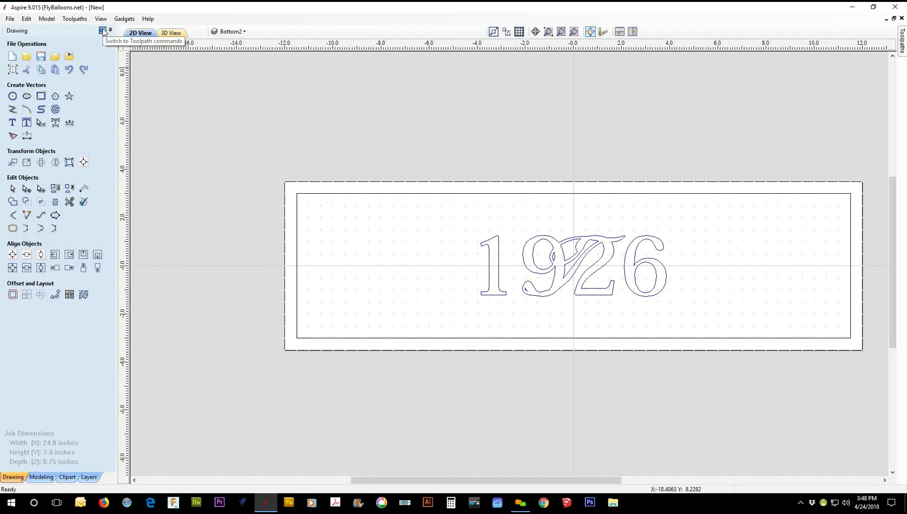
Switch to the toolpath commands and leave only the Top and Border layers shown.
left_click(102, 31)
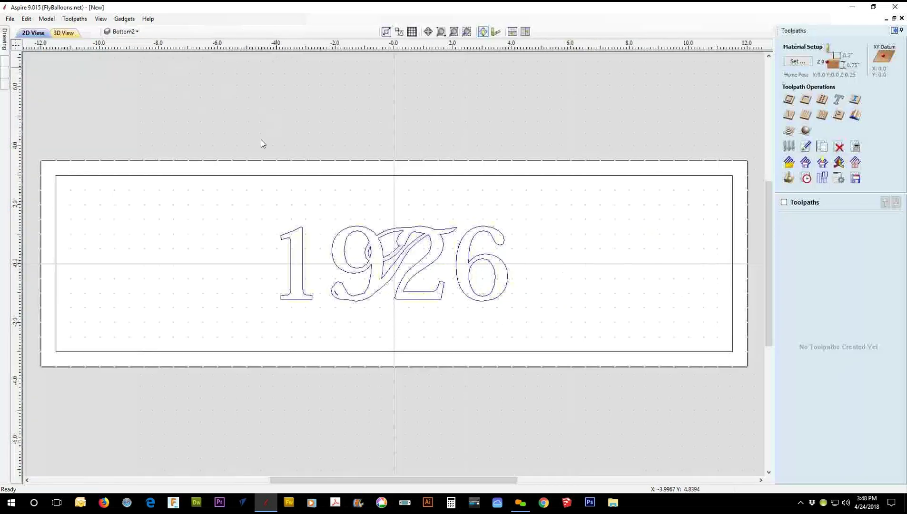
left_click(248, 176)
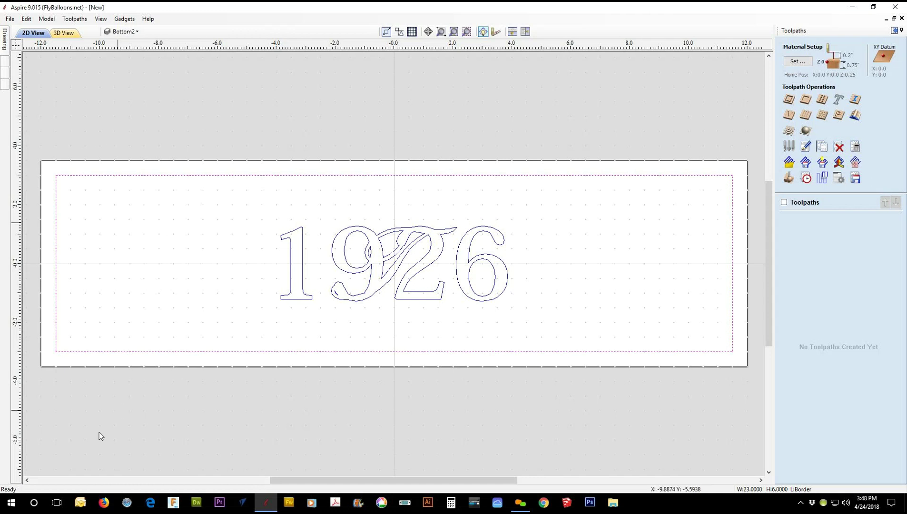
mouse_move(8, 50)
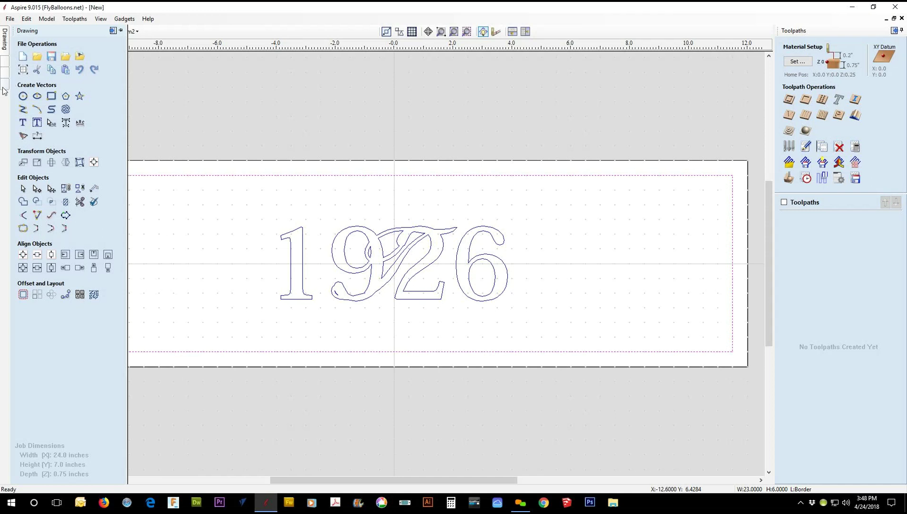
mouse_move(5, 89)
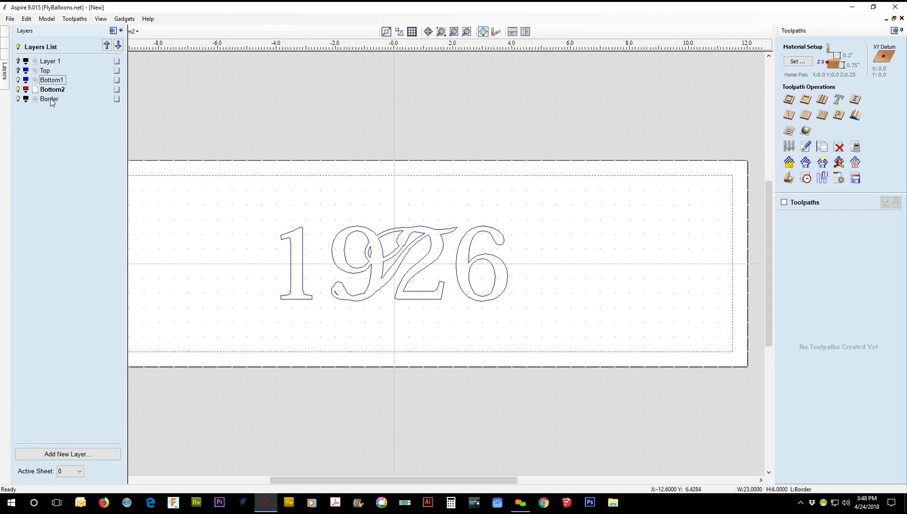
left_click(19, 99)
left_click(18, 90)
left_click(18, 80)
left_click(19, 89)
left_click(18, 99)
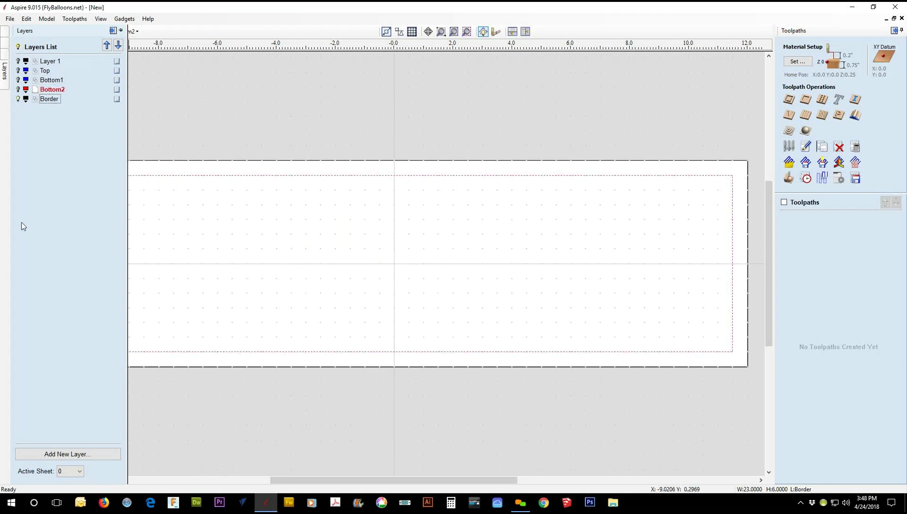
left_click(19, 71)
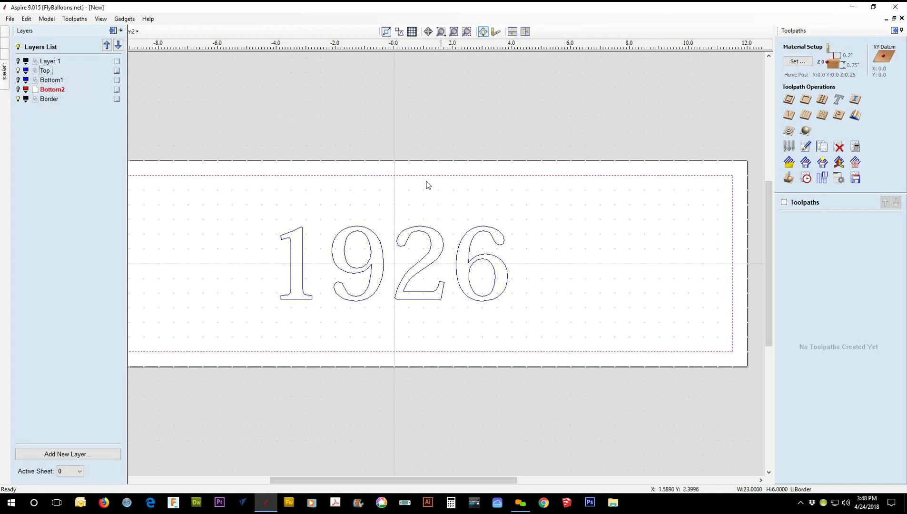
Select the inner border rectangle together with all the vectors of the digits 1926.
left_click(503, 244)
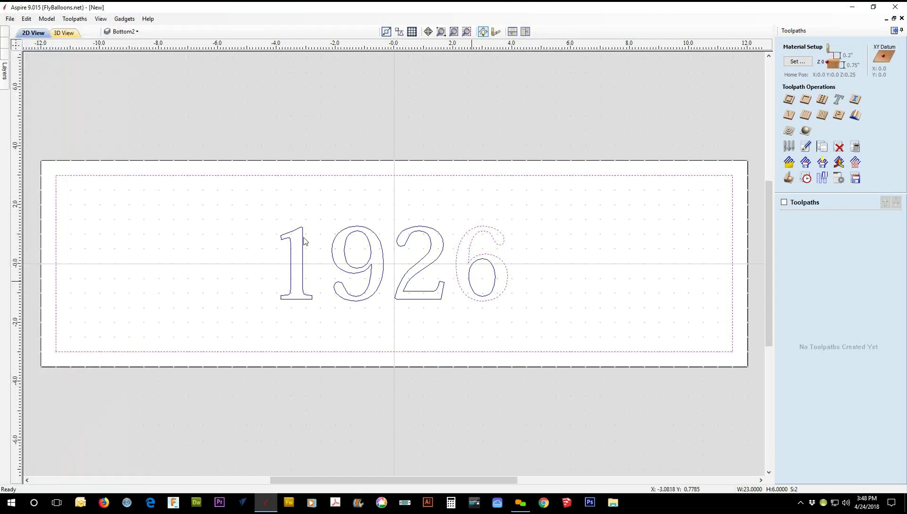
left_click(465, 280)
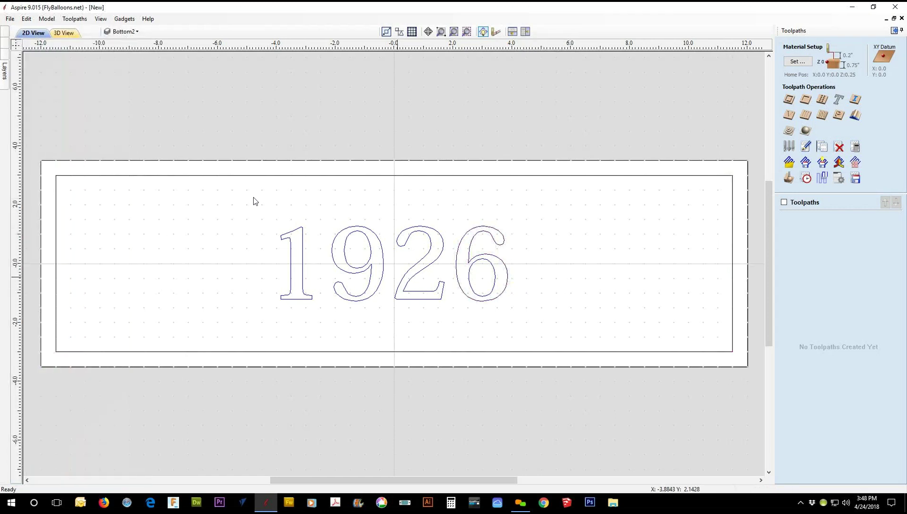
left_click(246, 177)
left_click_drag(238, 199, 534, 320, "shift")
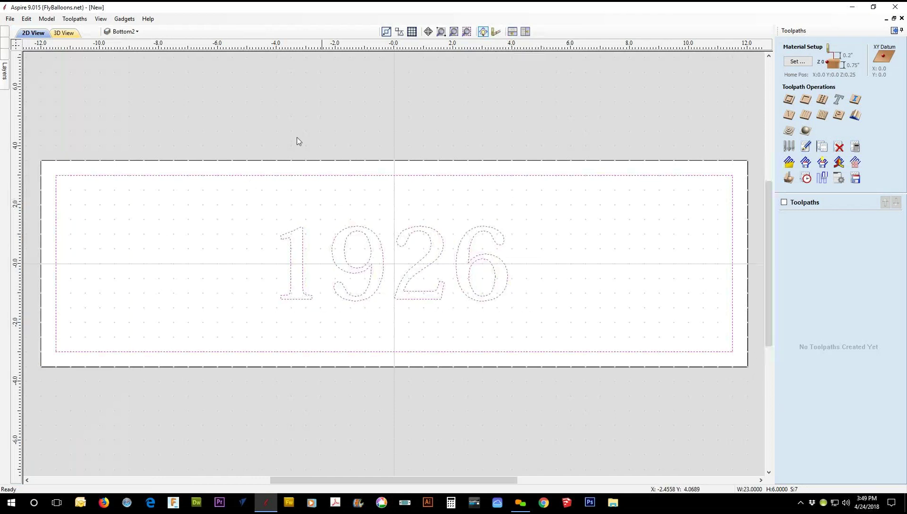
Calculate a Pocket toolpath named "Pocket top" for the selected border and digits.
left_click(806, 100)
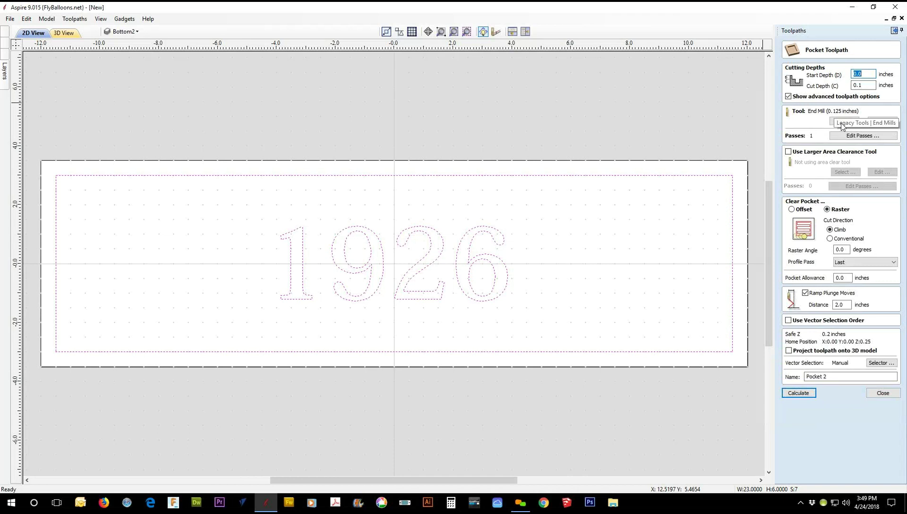
left_click(830, 375)
left_click_drag(829, 375, 822, 376)
type("1")
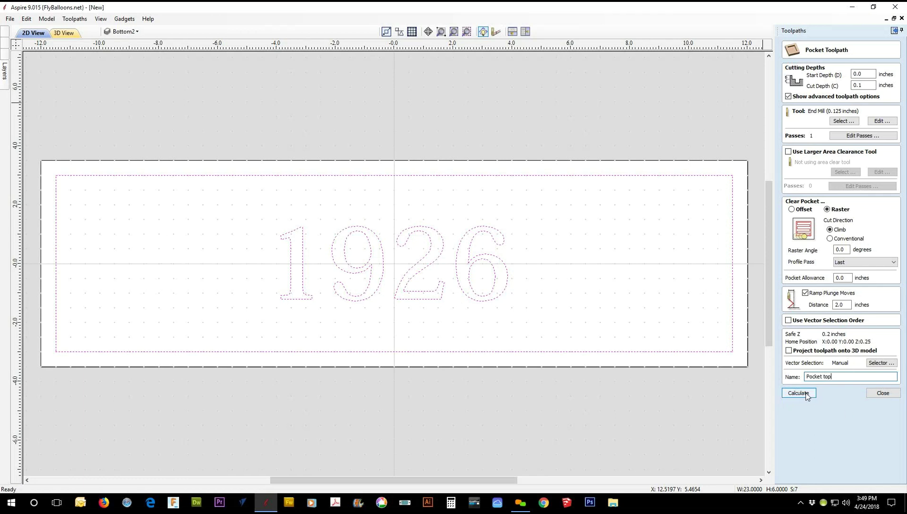
left_click(807, 393)
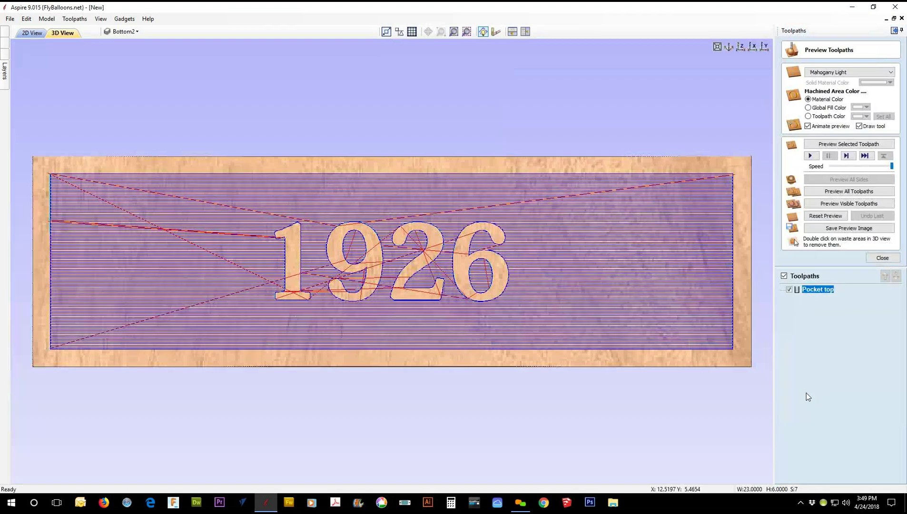
Reset the preview, simulate the Pocket top toolpath and tilt the 3D model to inspect the raised 1926.
left_click(812, 220)
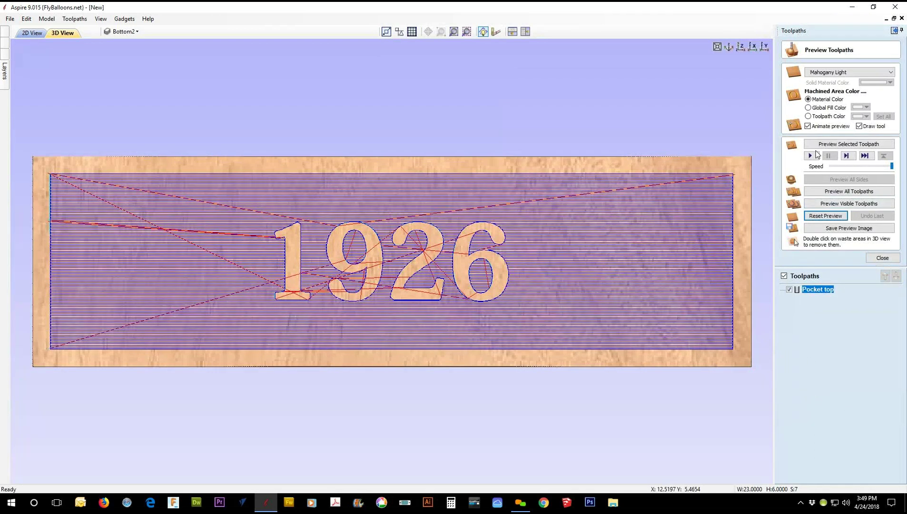
left_click(816, 145)
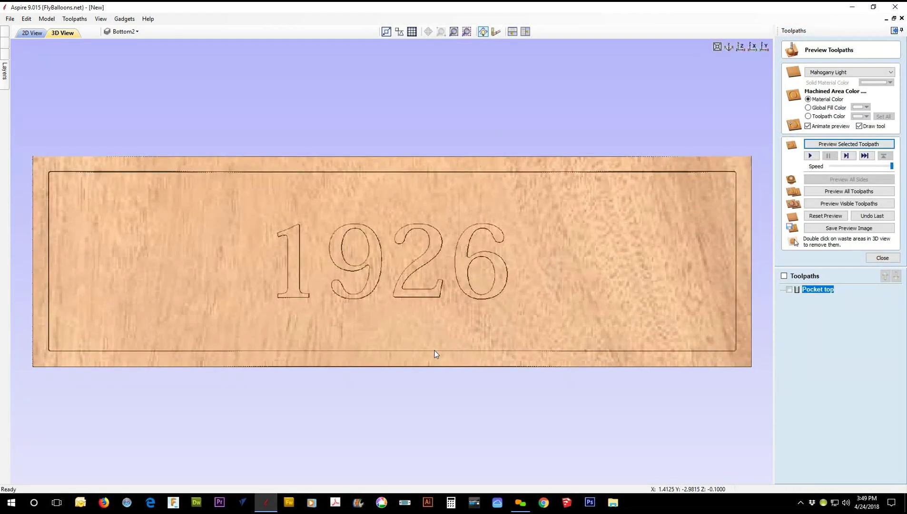
middle_click_drag(435, 354, 441, 301)
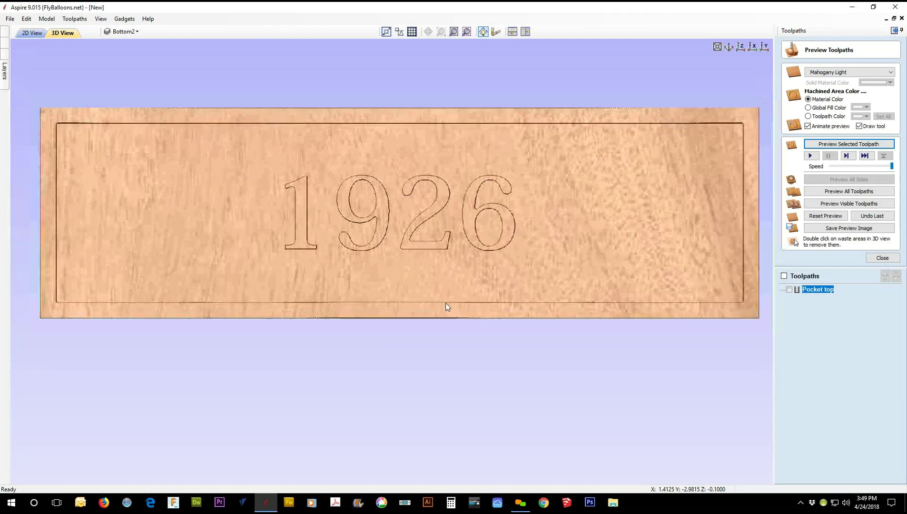
scroll(446, 303, "down", 2)
left_click_drag(539, 342, 539, 288)
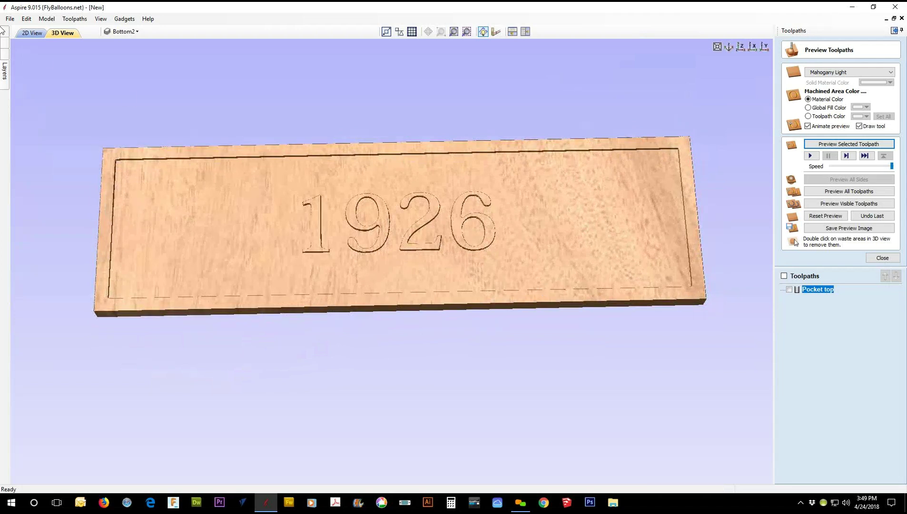
Return to the 2D view and leave only the Bottom1 and Border layers shown.
left_click(32, 32)
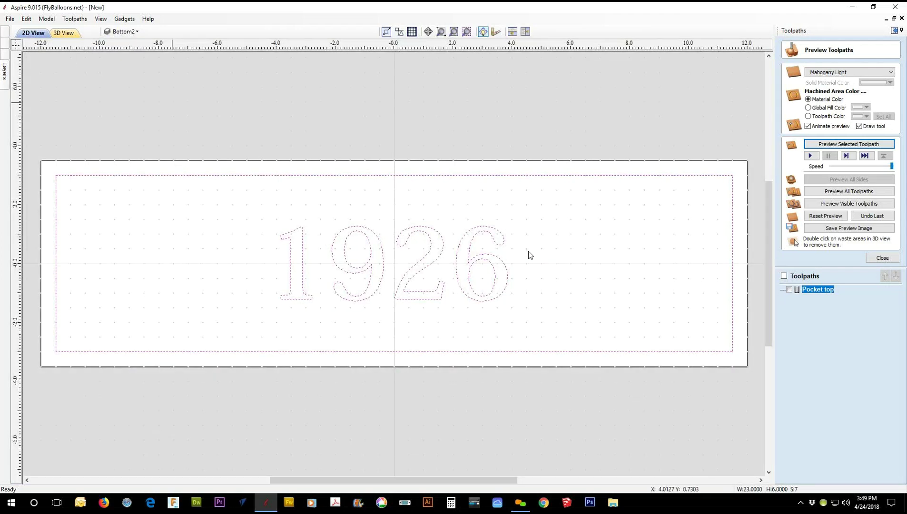
mouse_move(5, 71)
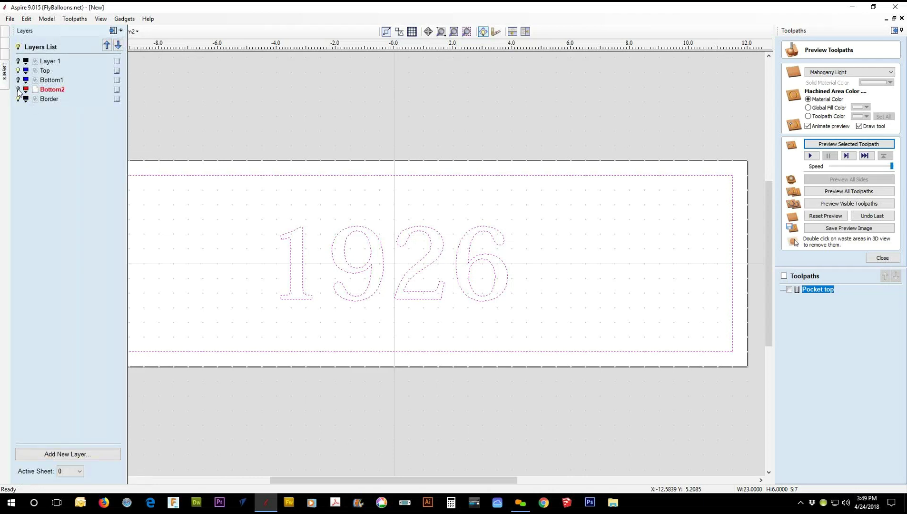
left_click(18, 89)
left_click(18, 81)
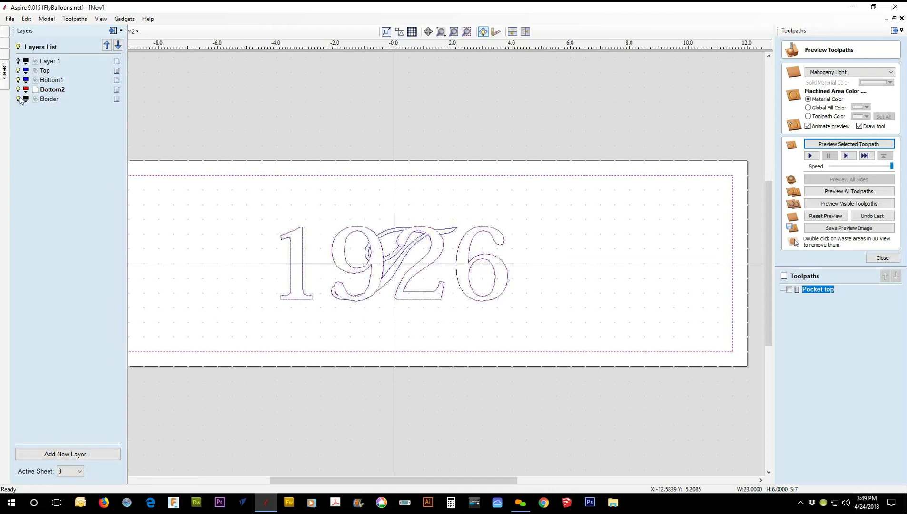
left_click(19, 90)
left_click(19, 71)
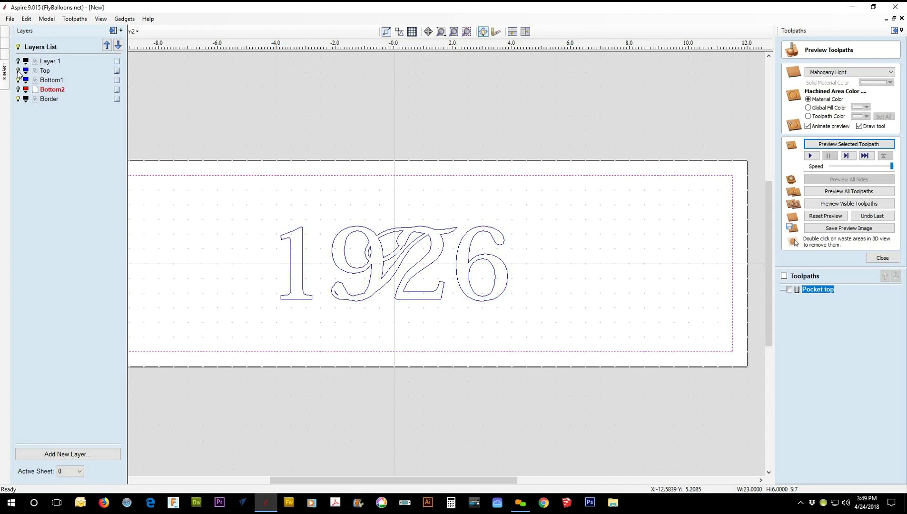
Clear the old selection and select the merged T and 1926 outlines together with the inner border rectangle.
left_click_drag(278, 211, 533, 307)
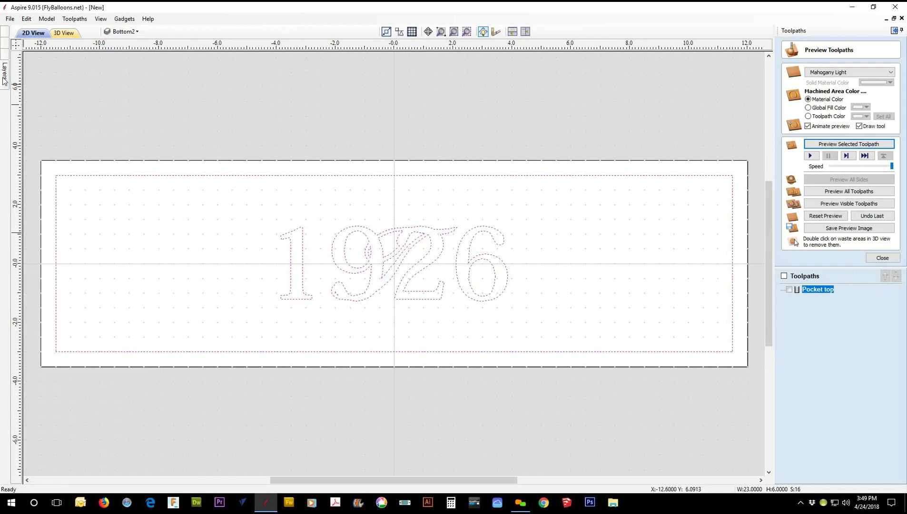
mouse_move(4, 78)
left_click(197, 201)
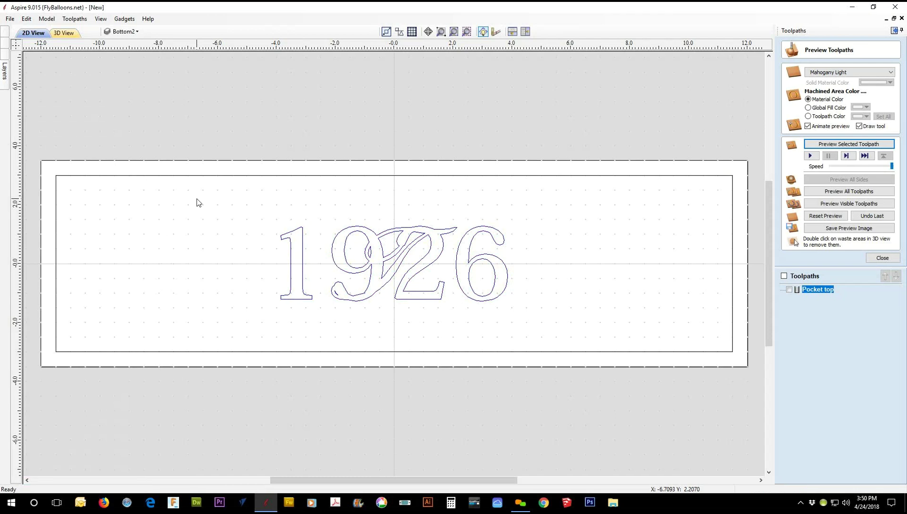
left_click_drag(252, 211, 529, 319)
left_click(388, 176, "shift")
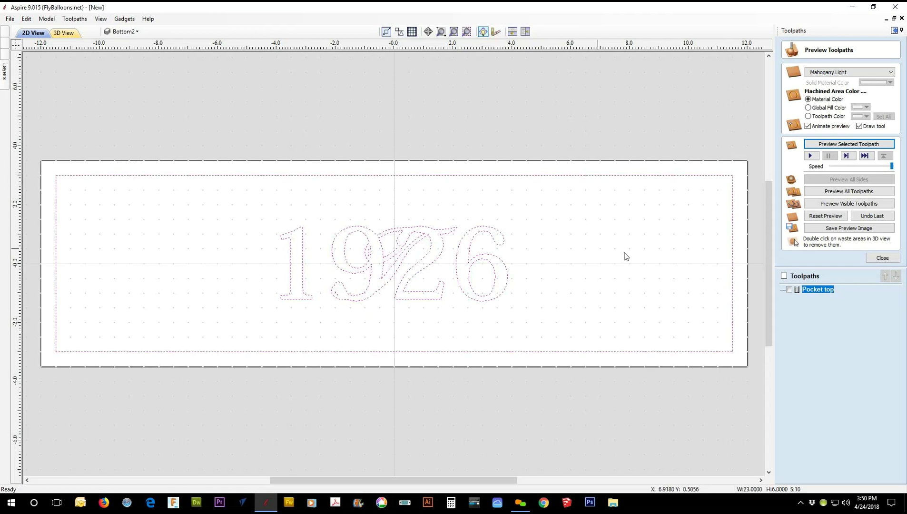
Calculate a Pocket toolpath named "Pocket bottom" for the selected vectors with a start depth of 0.1 inches.
left_click(877, 260)
left_click(806, 100)
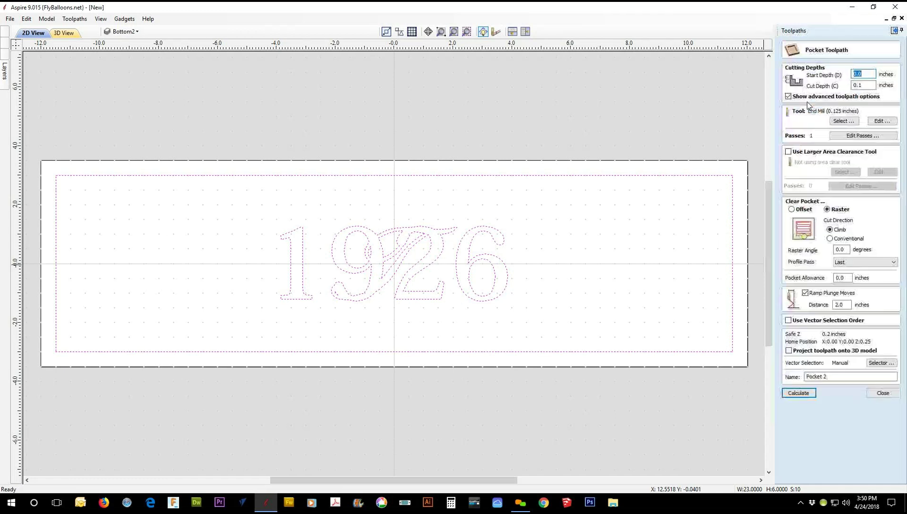
left_click_drag(860, 74, 858, 73)
type("1")
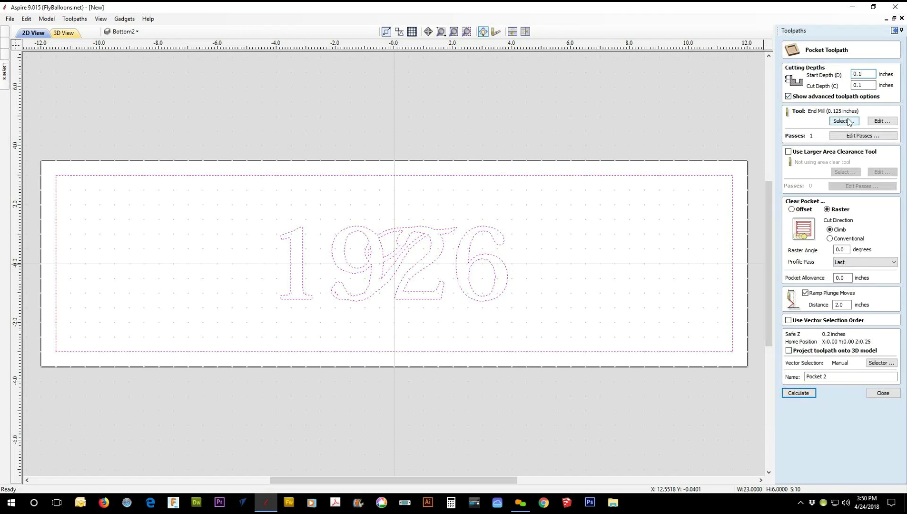
left_click(824, 376)
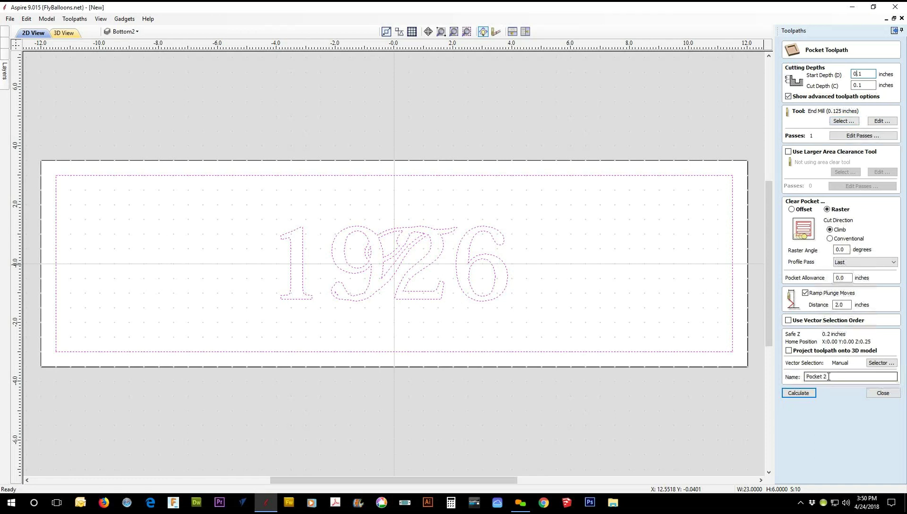
key("BackSpace")
type("bottom")
left_click(812, 397)
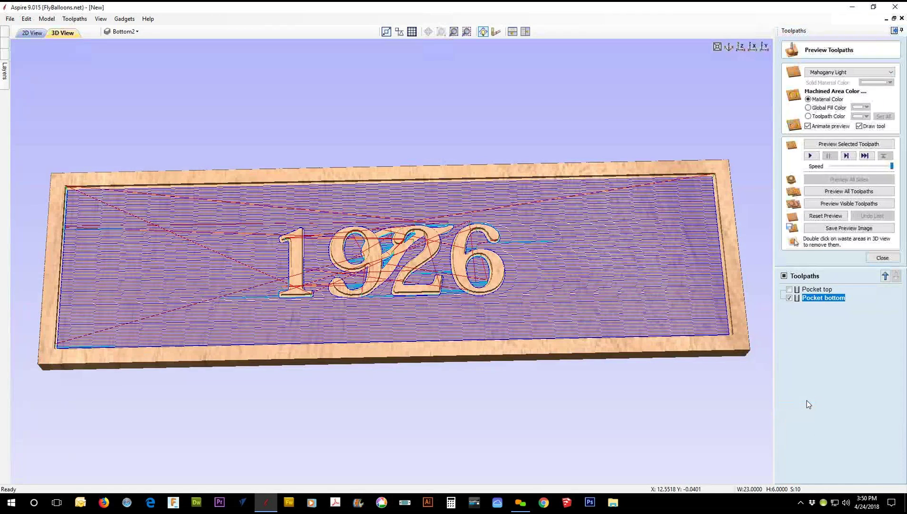
Reset the preview, simulate all toolpaths and tilt the 3D model to inspect the layered T and 1926.
left_click(825, 216)
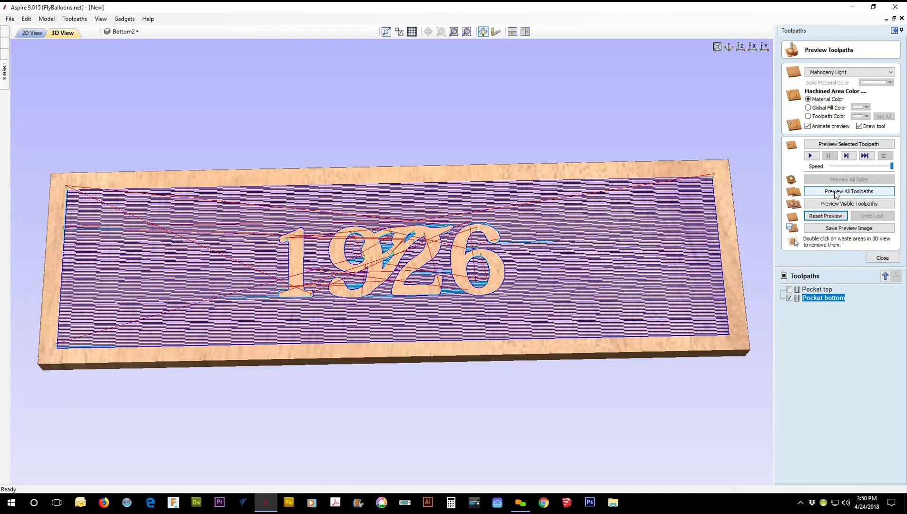
left_click(835, 193)
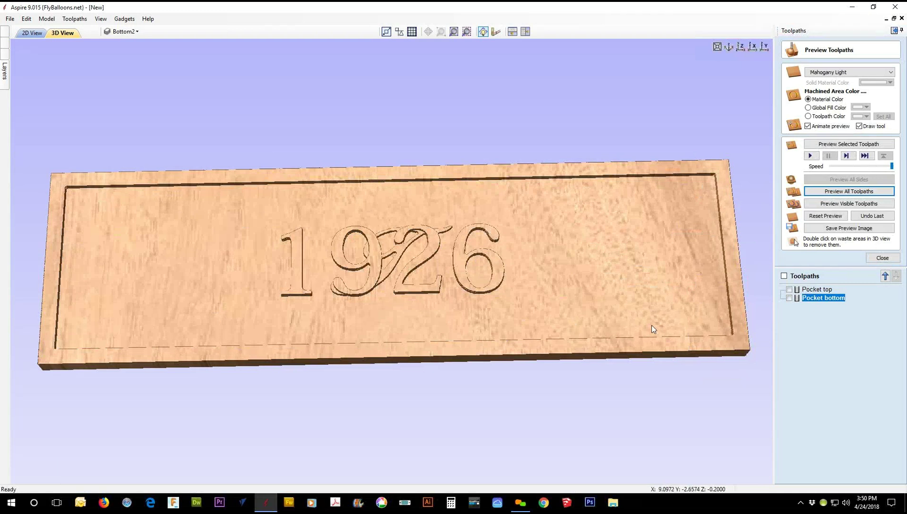
left_click_drag(550, 328, 446, 216)
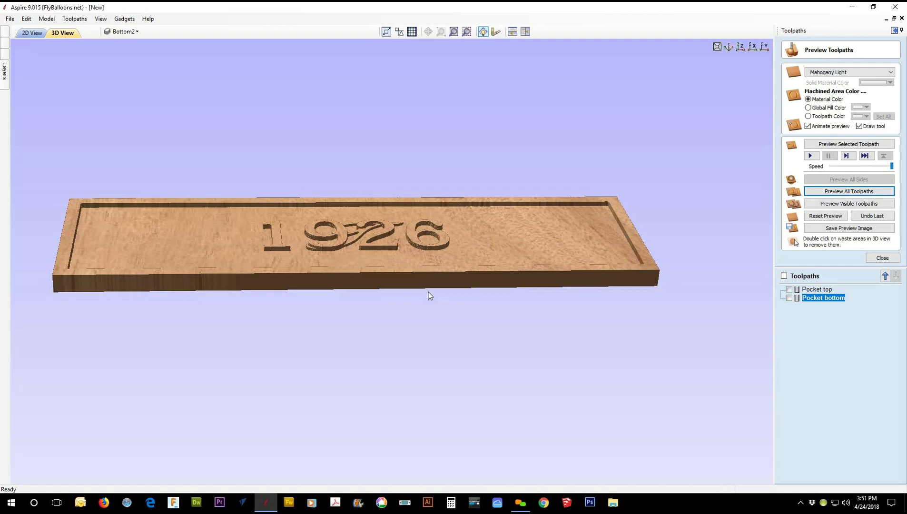
left_click_drag(428, 292, 428, 299)
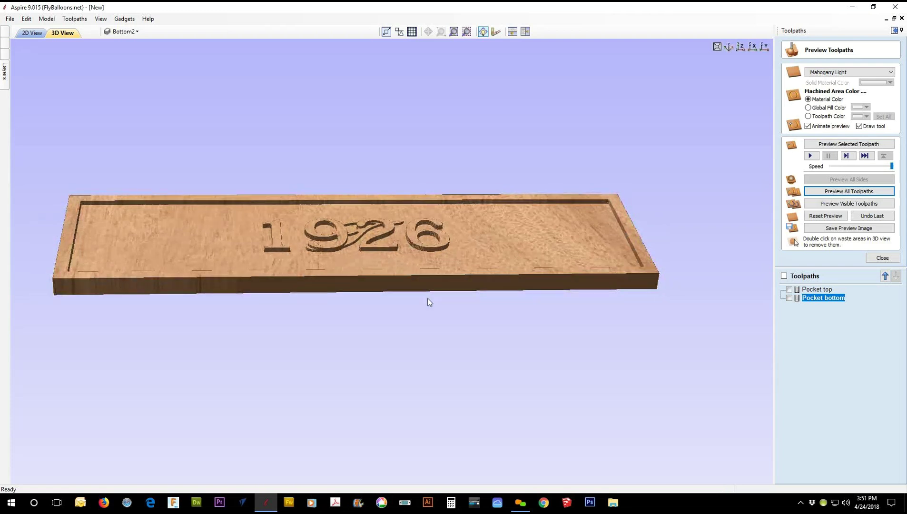